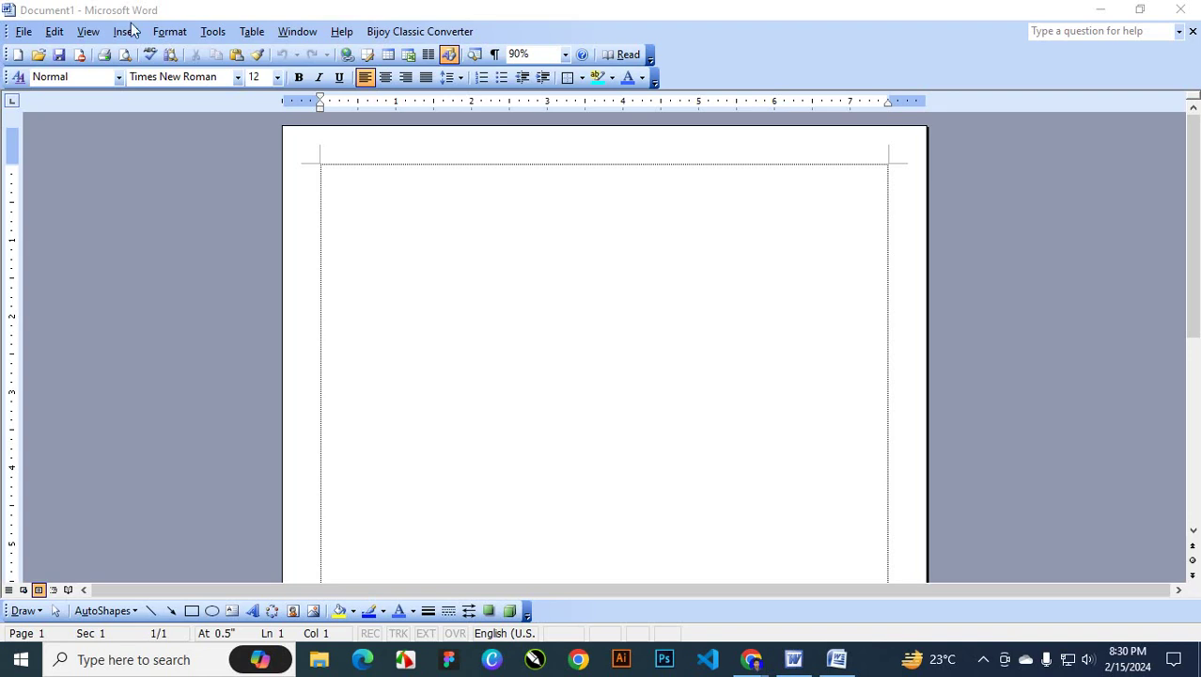
Open the Font dialog from the Format menu, move it aside, and close it unchanged
left_click(172, 34)
left_click(172, 33)
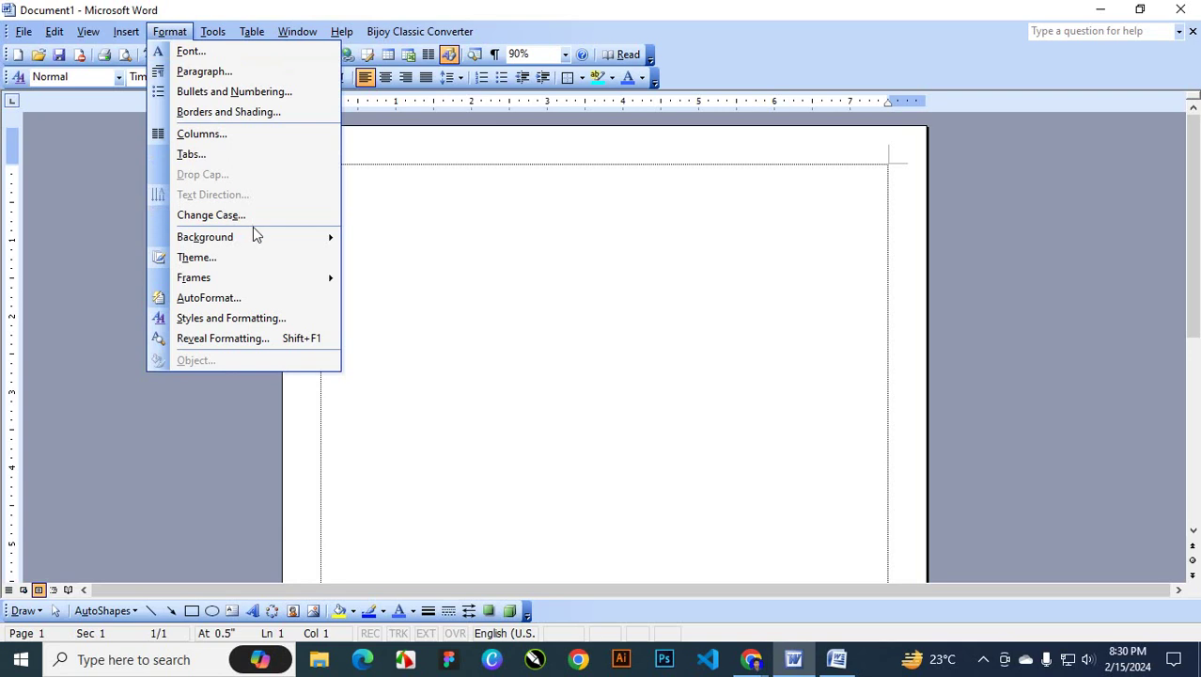
mouse_move(262, 282)
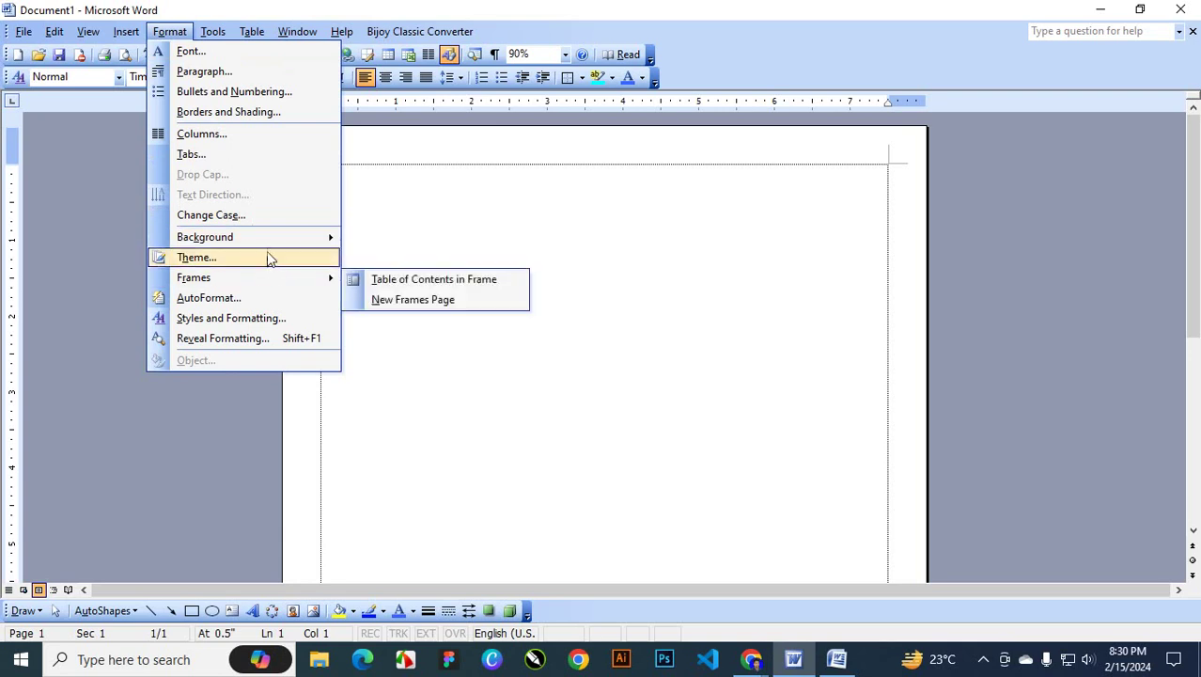
left_click(224, 53)
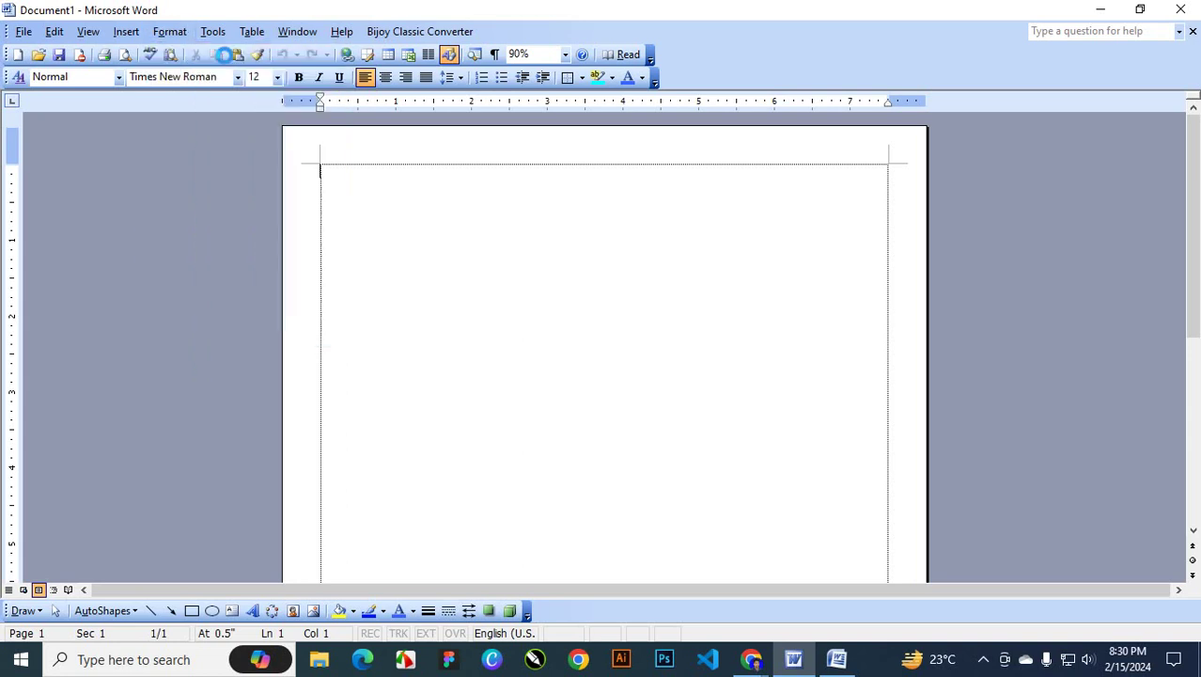
left_click_drag(606, 126, 968, 150)
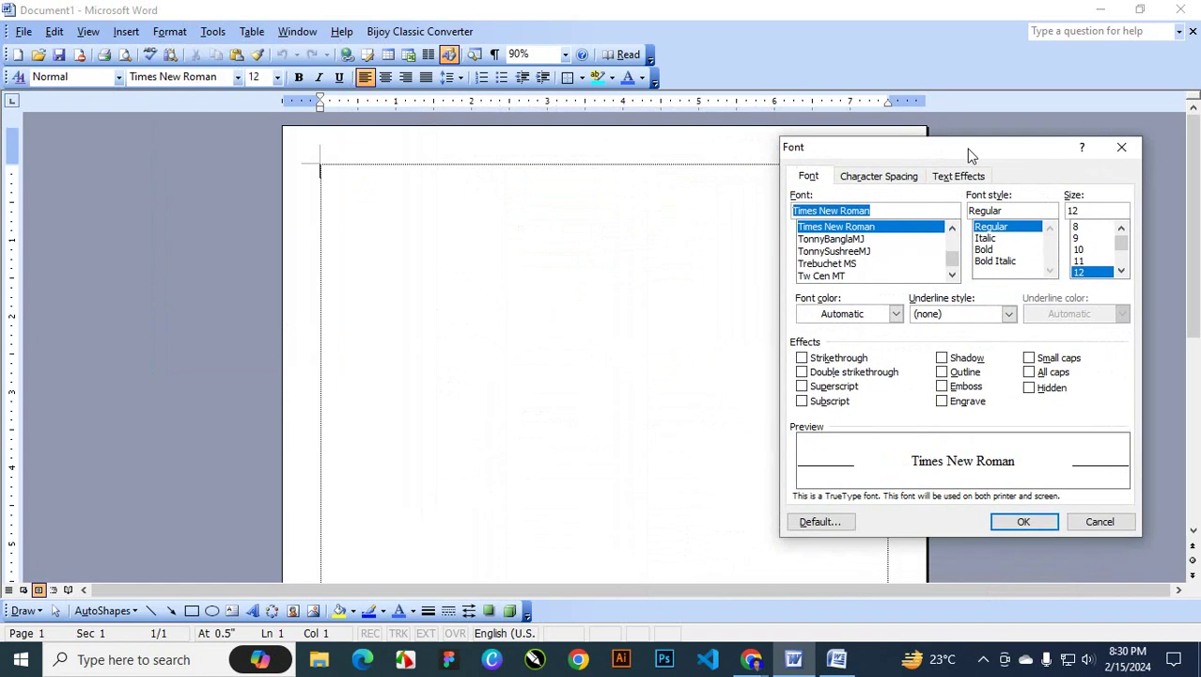
left_click(816, 178)
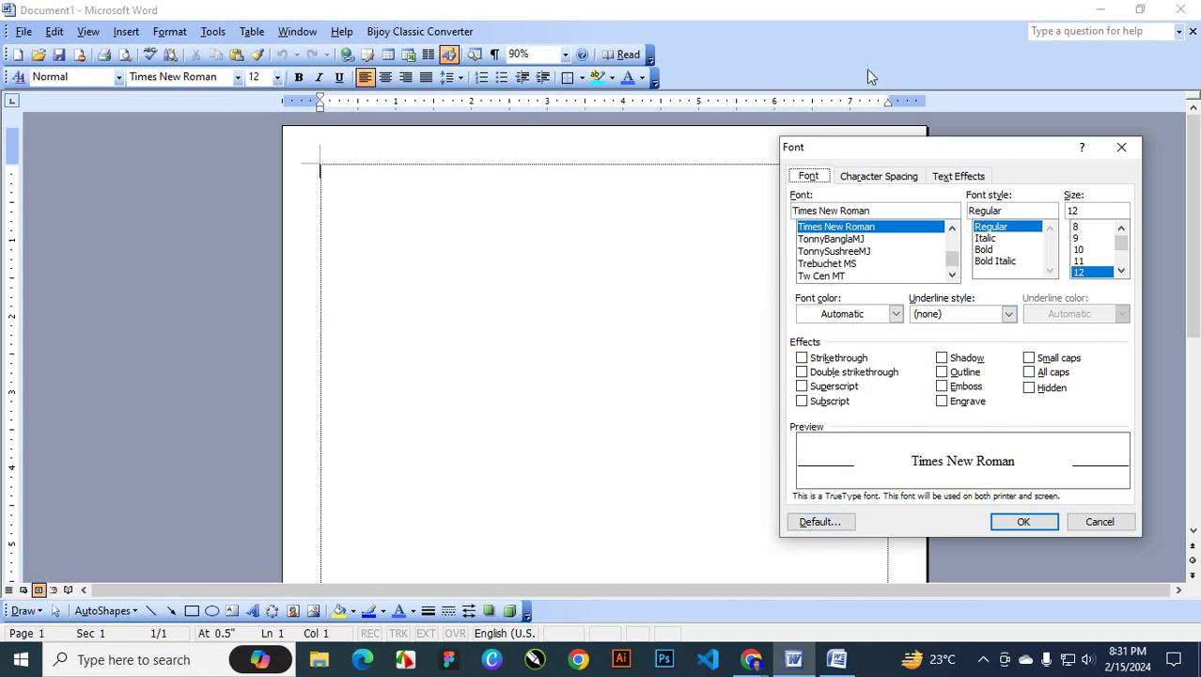
left_click(1122, 147)
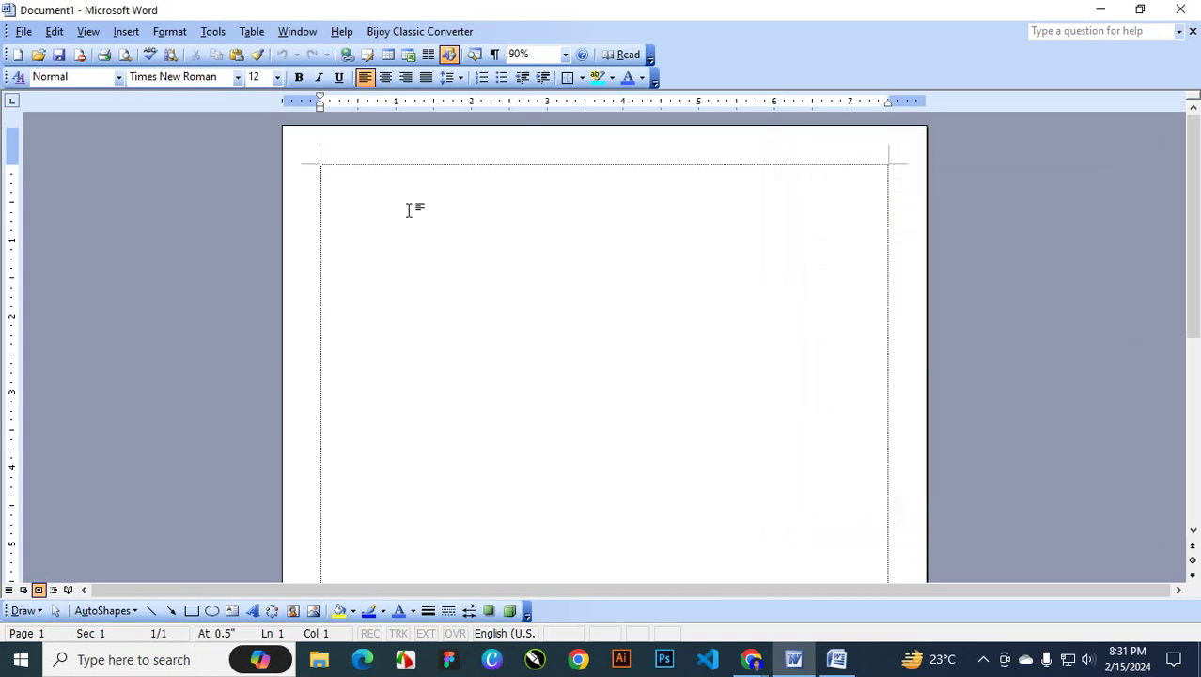
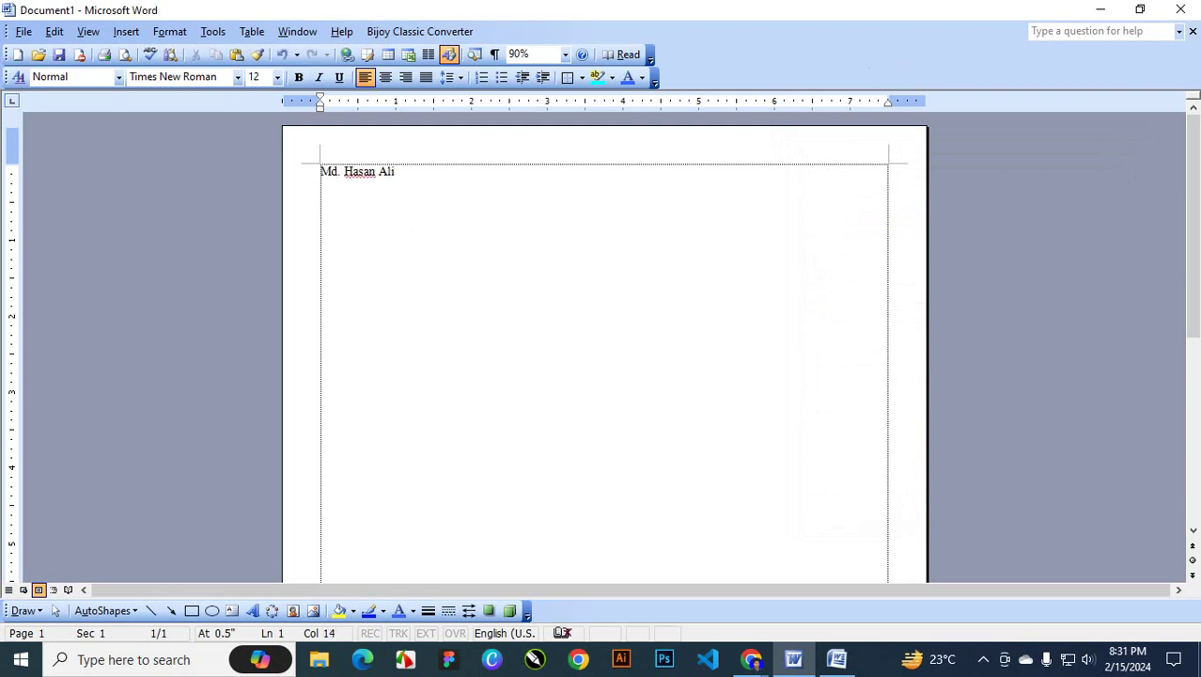
Type the name, select its line and enlarge it to 39 pt
left_click_drag(472, 182, 70, 190)
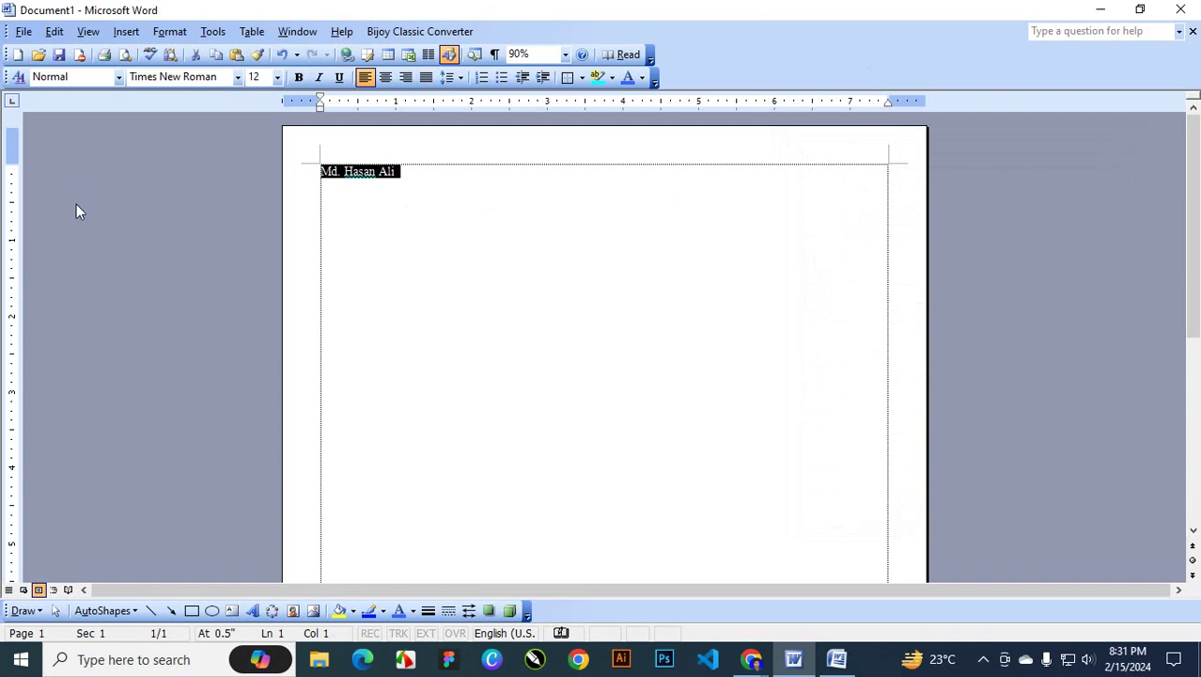
key("ctrl+bracketright")
key("ctrl+bracketright")
key("ctrl+bracketright")
key("ctrl+bracketright")
key("ctrl+bracketright")
key("ctrl+bracketright")
key("ctrl+bracketright")
key("ctrl+bracketright")
key("ctrl+bracketright")
key("ctrl+bracketright")
key("ctrl+bracketright")
key("ctrl+bracketright")
key("ctrl+bracketright")
key("ctrl+bracketright")
key("ctrl+bracketright")
key("ctrl+bracketright")
key("ctrl+bracketright")
key("ctrl+bracketright")
key("ctrl+bracketright")
key("ctrl+bracketright")
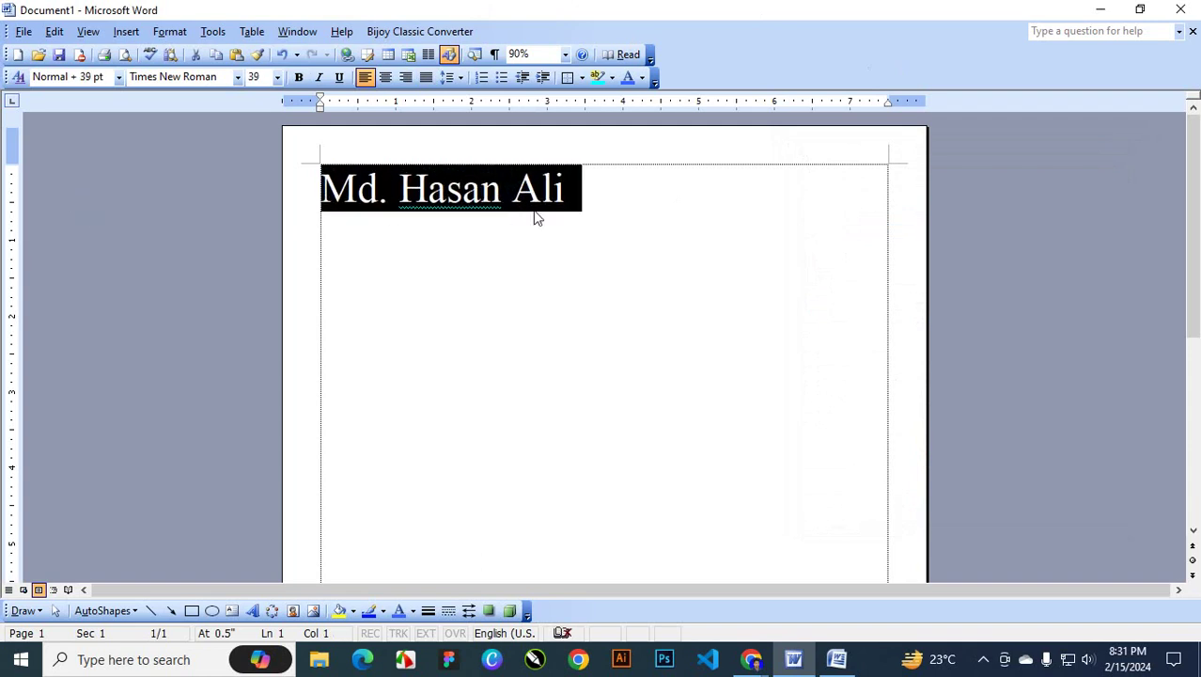
left_click(170, 31)
left_click(181, 42)
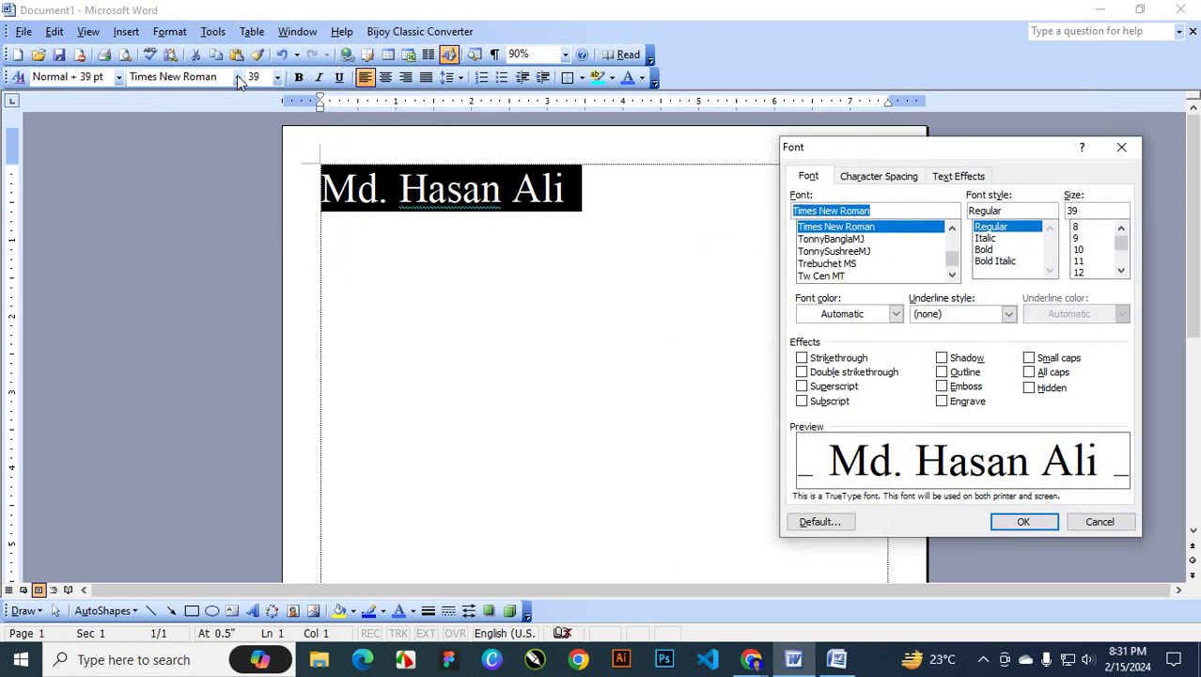
left_click_drag(992, 159, 922, 196)
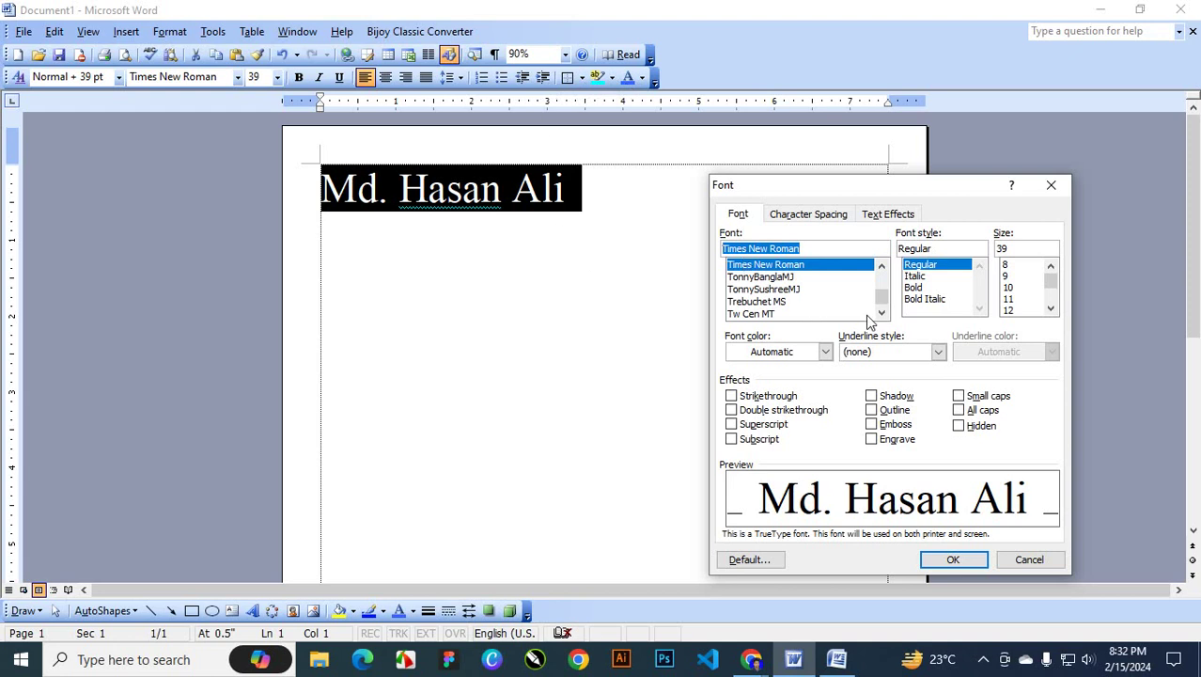
left_click(770, 290)
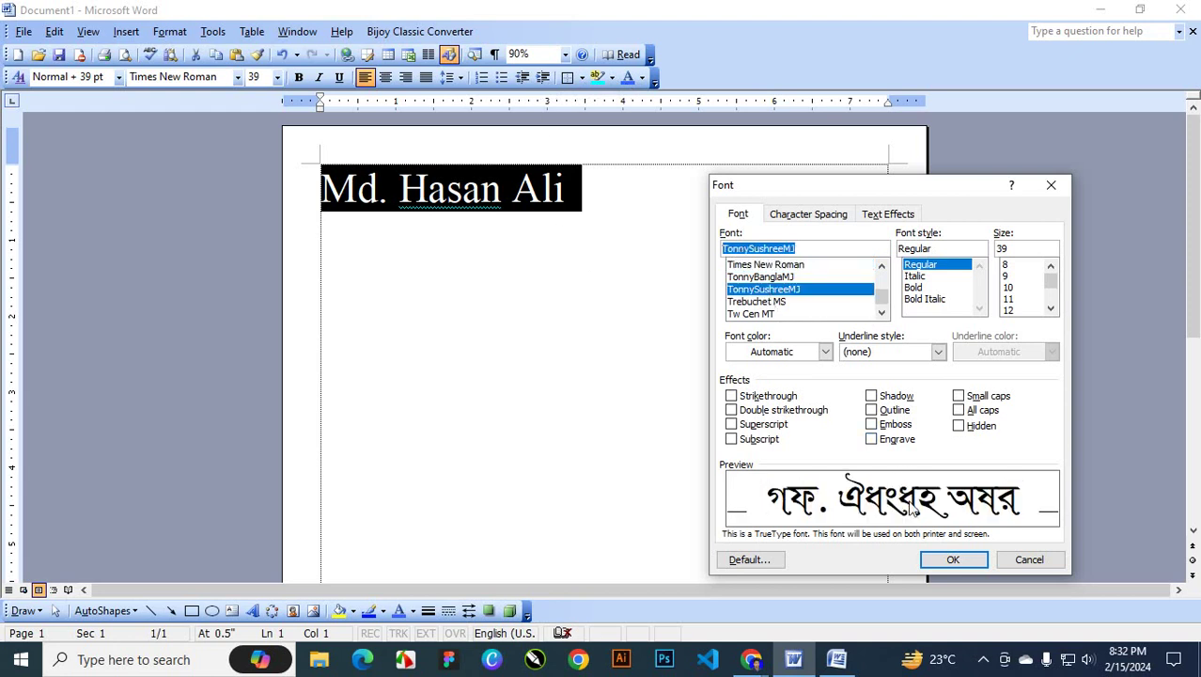
left_click(768, 301)
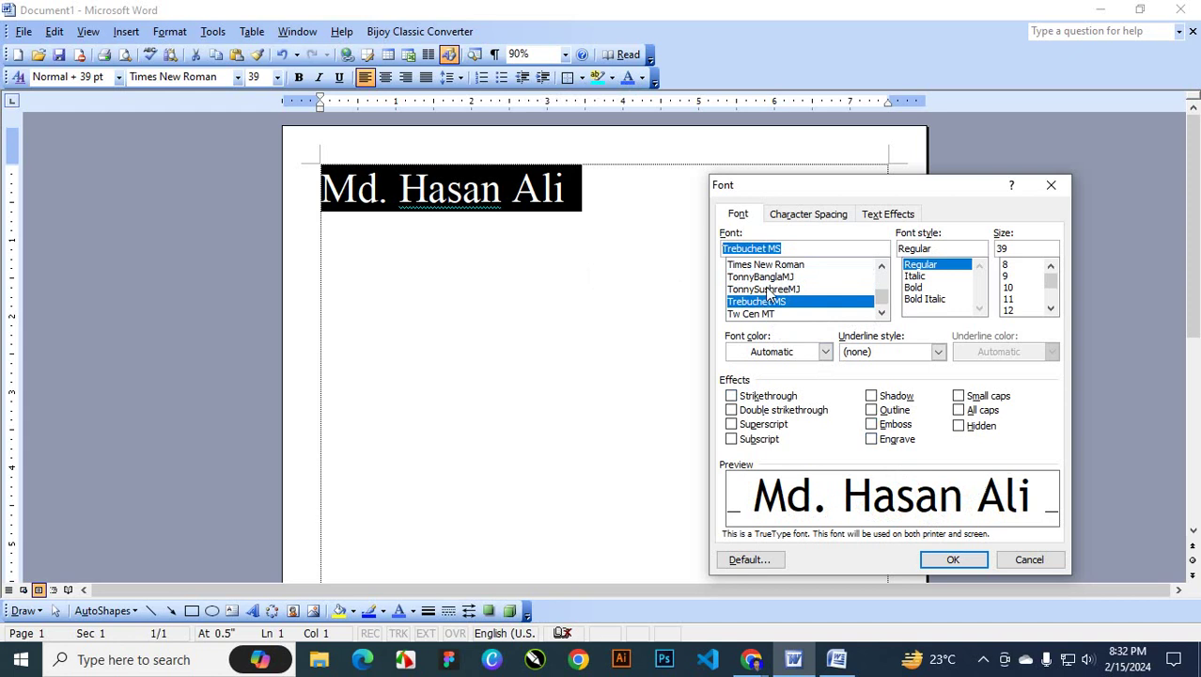
left_click(769, 290)
left_click(773, 277)
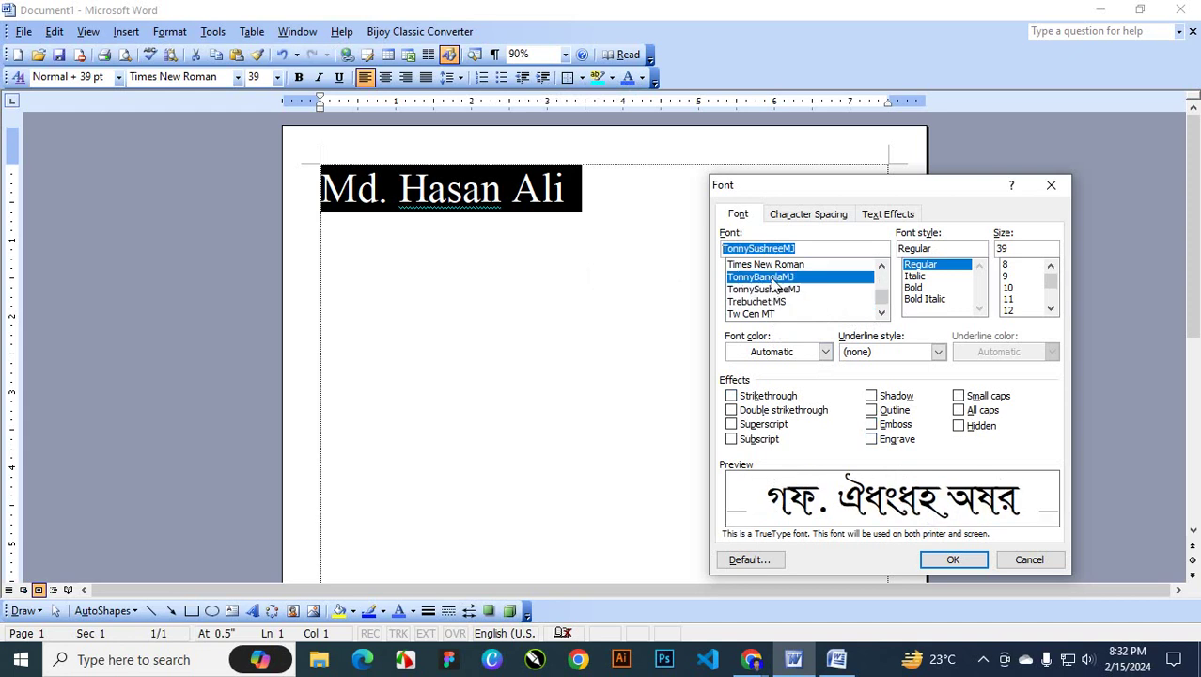
left_click(776, 266)
scroll(792, 282, "up", 3)
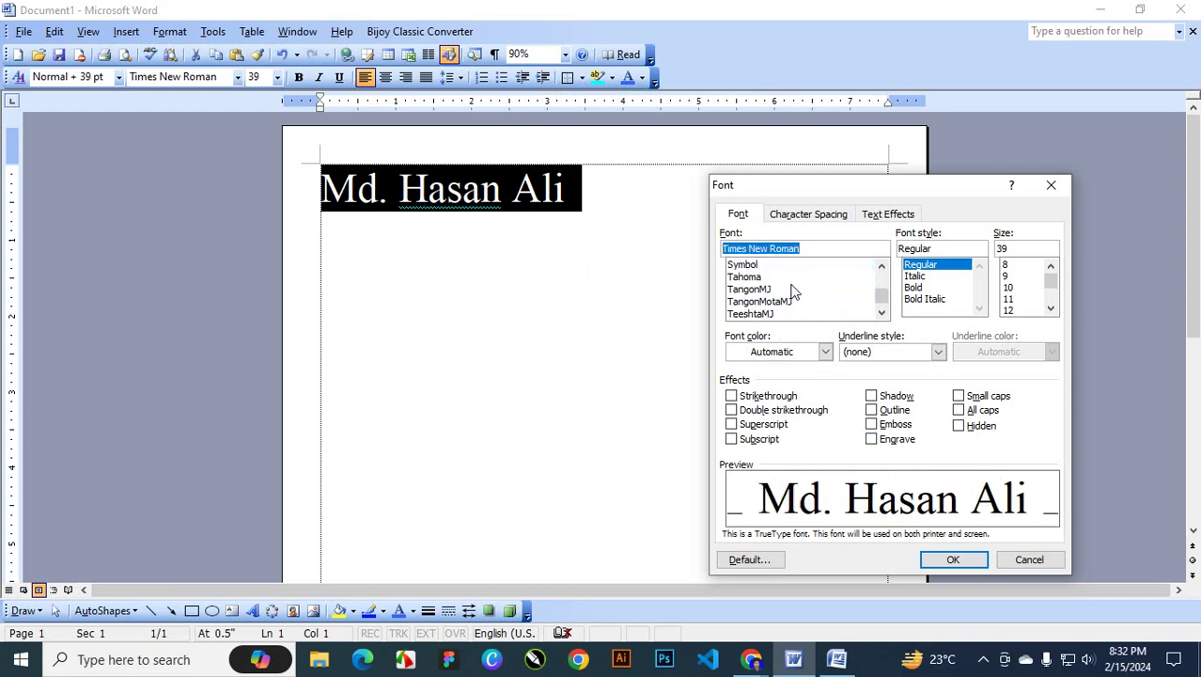
scroll(792, 287, "down", 1)
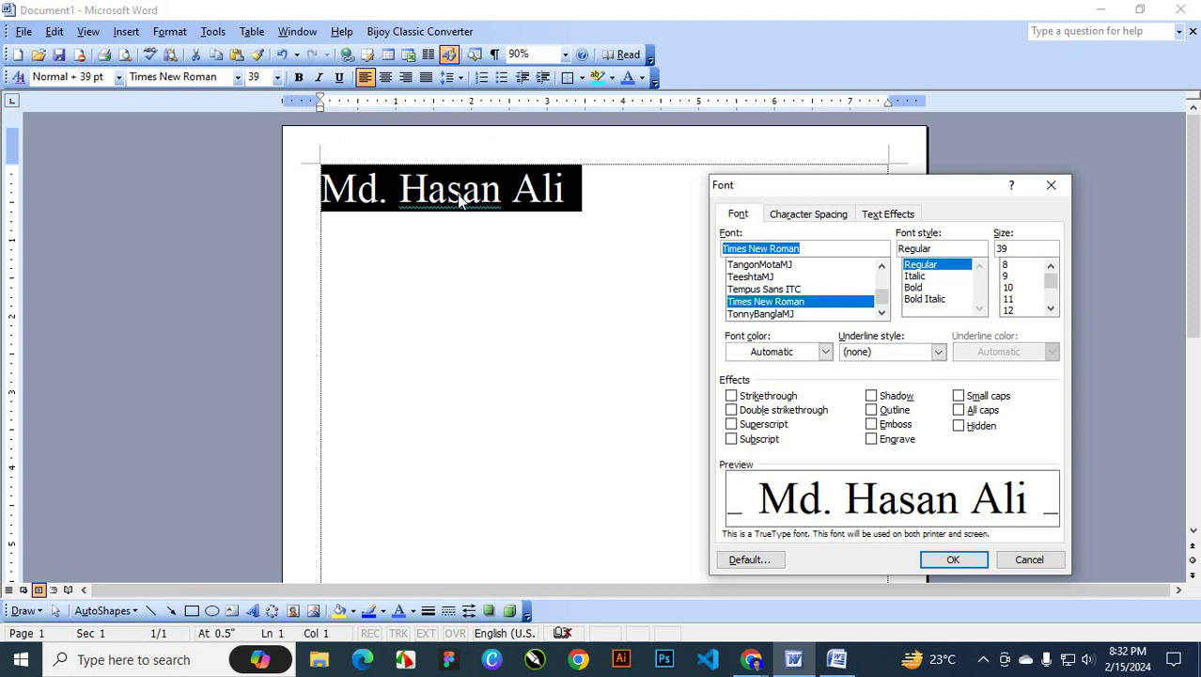
Preview italic, bold and regular styles, settling on Bold Italic for the name
left_click(917, 276)
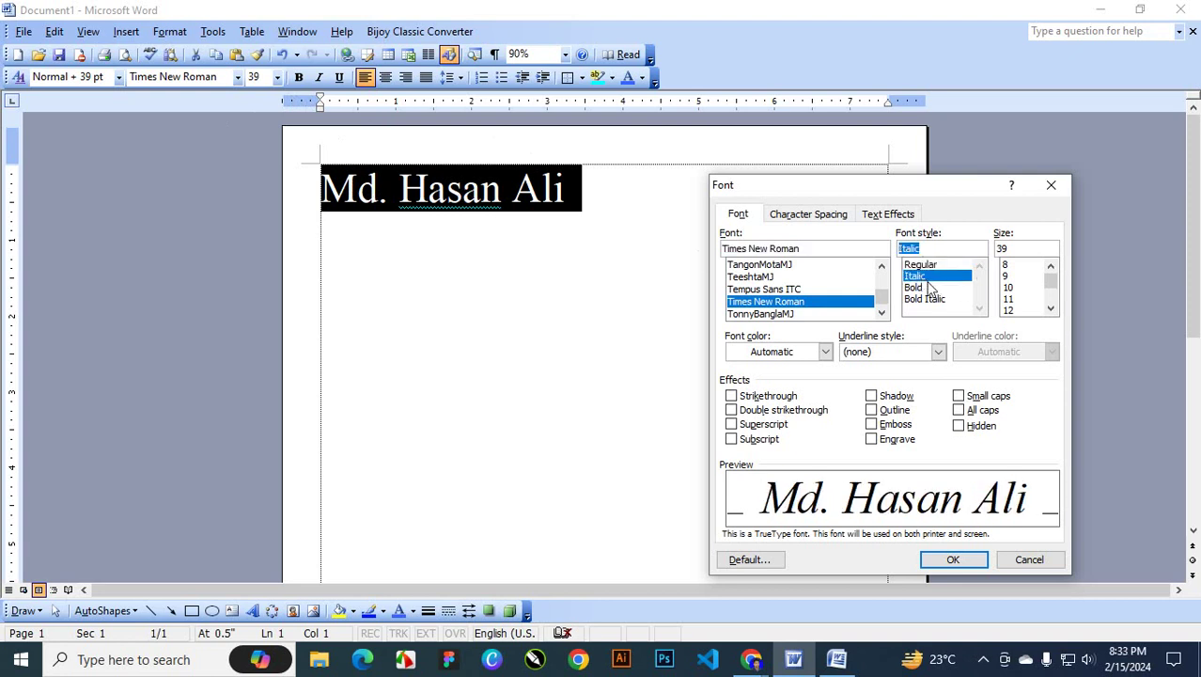
left_click(928, 287)
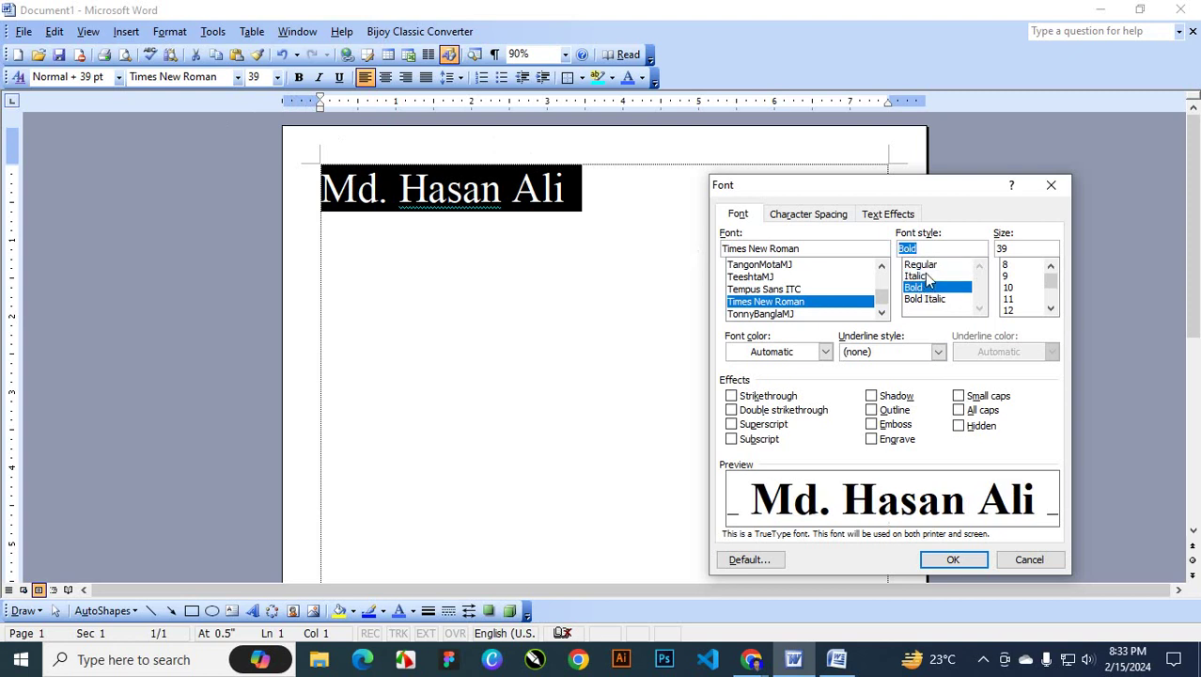
left_click(927, 278)
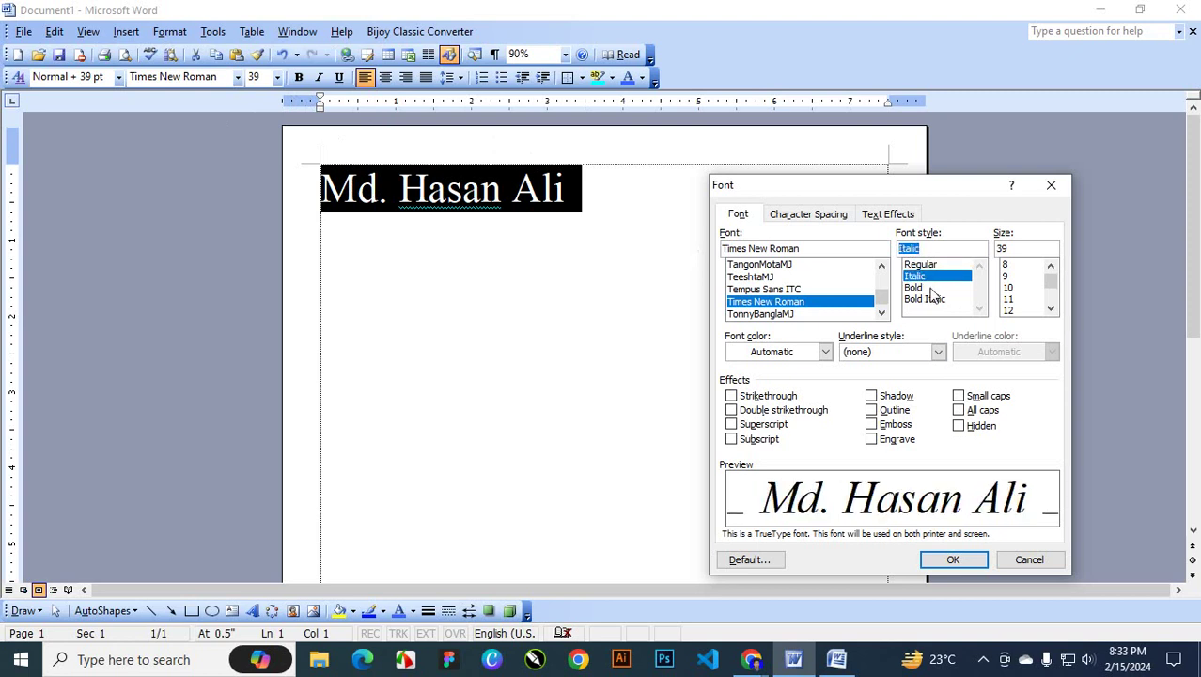
left_click(928, 289)
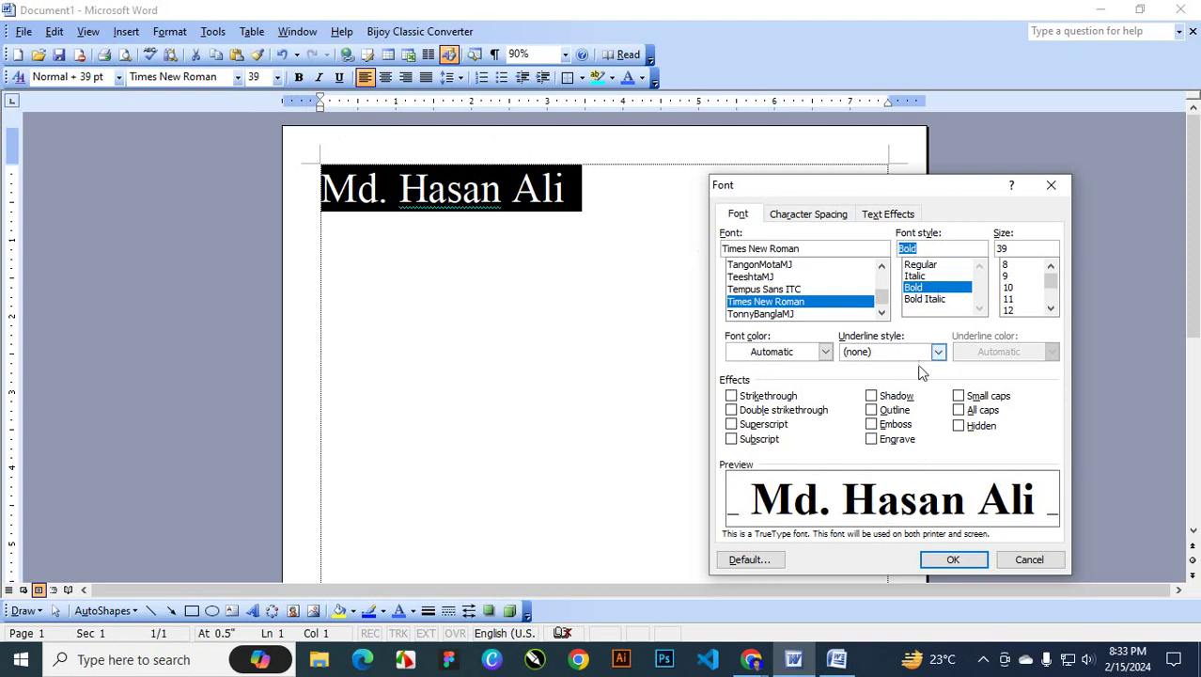
left_click(920, 266)
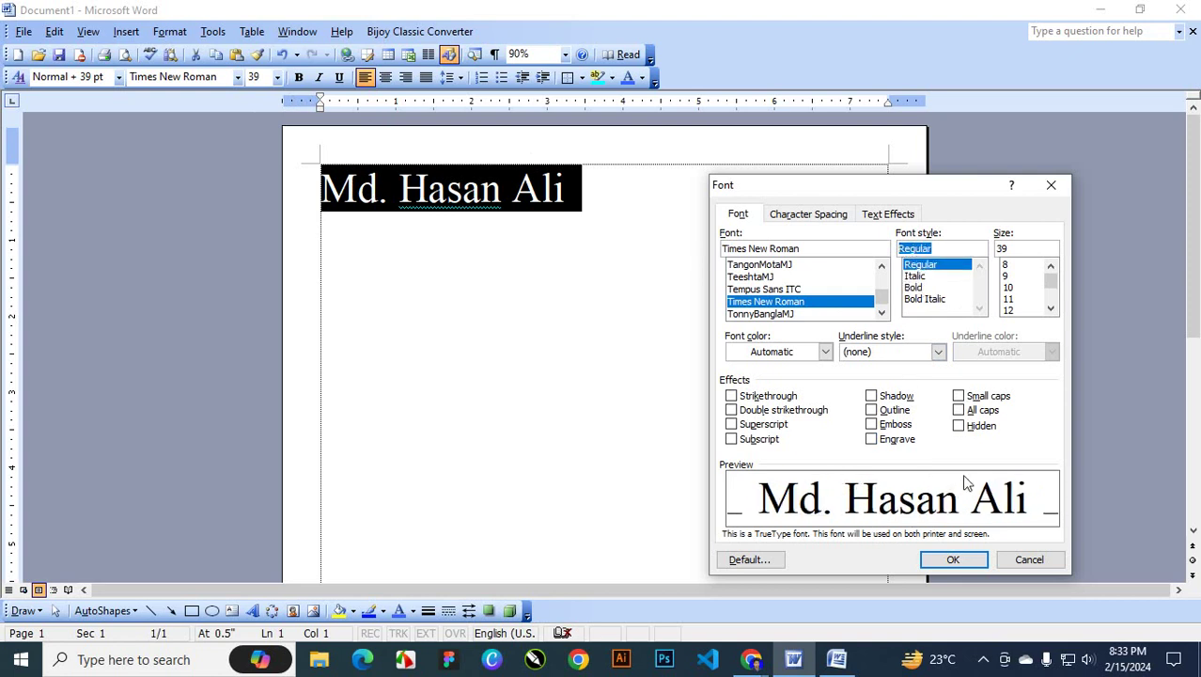
left_click(933, 301)
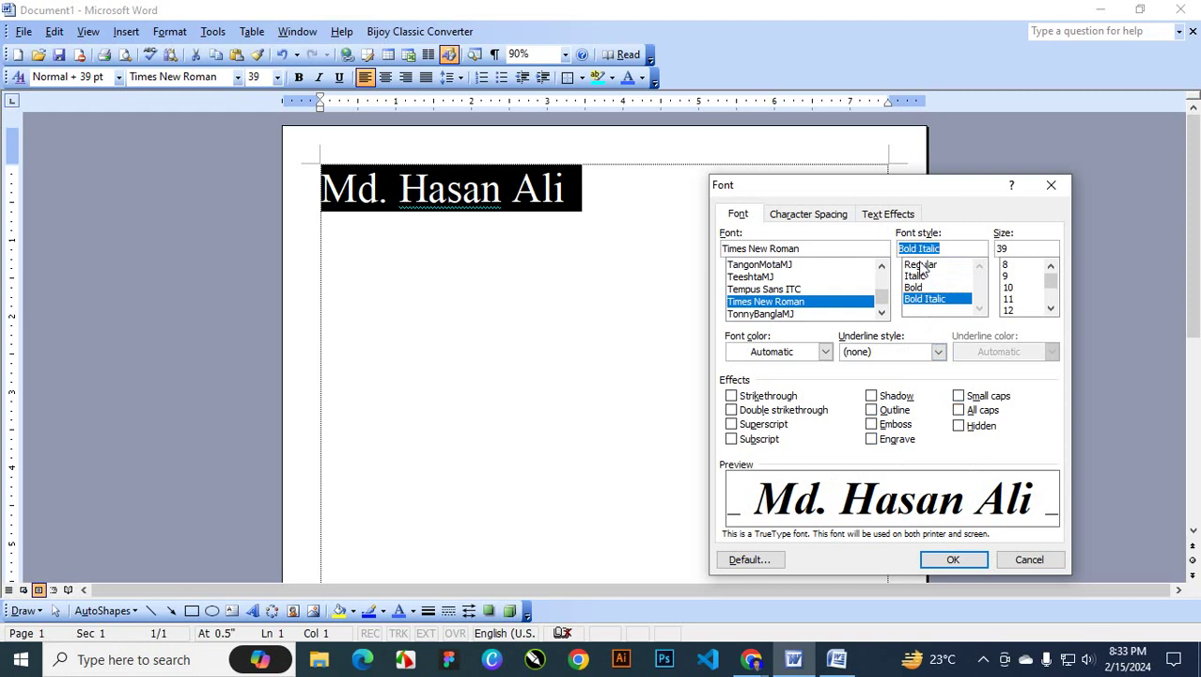
Preview sizes 11, 12, 9 and 26, then set 45 pt and apply
left_click(1009, 298)
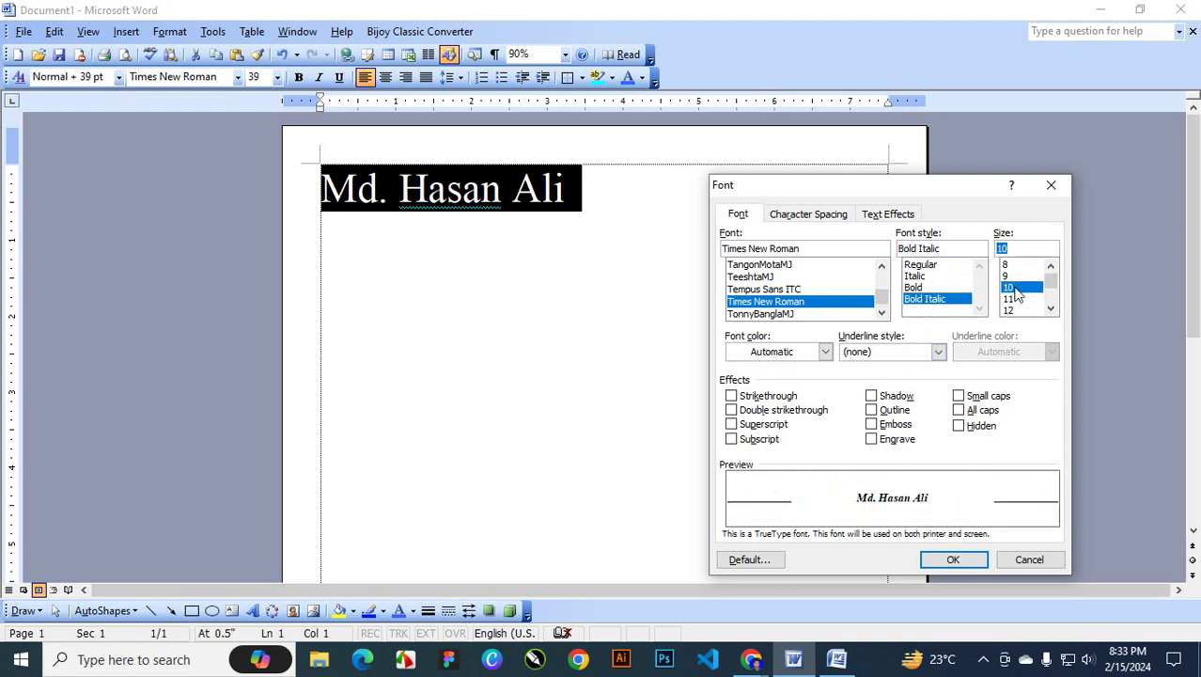
left_click(1017, 310)
left_click(1010, 276)
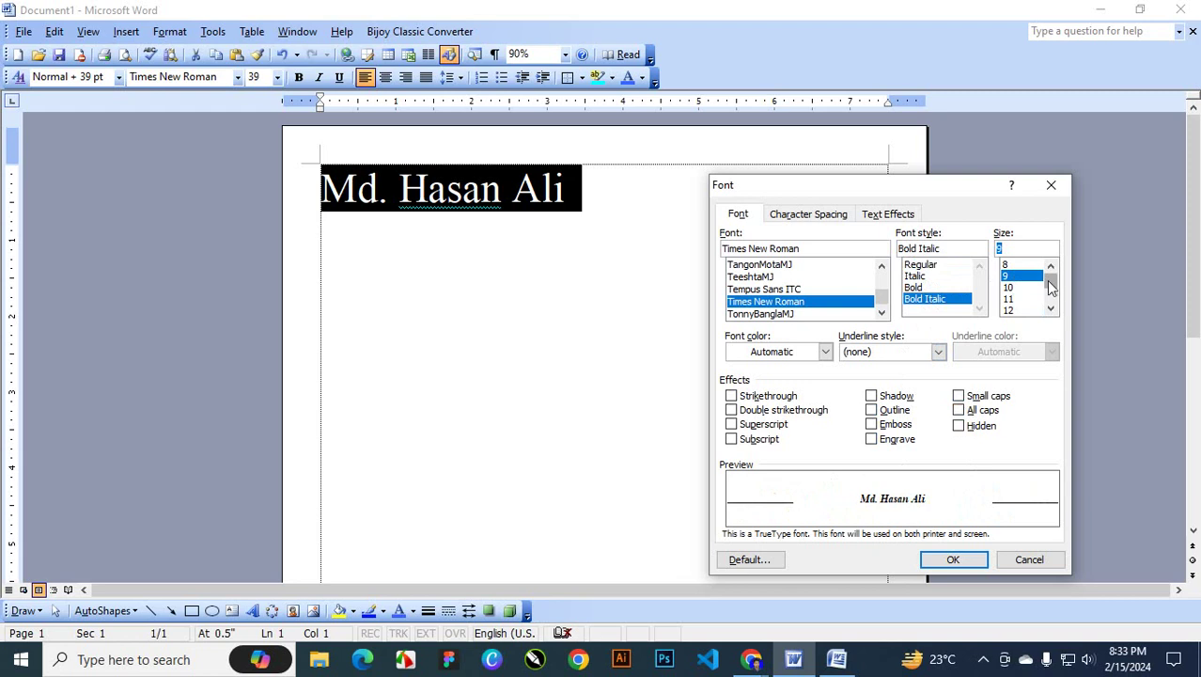
left_click_drag(1048, 280, 1018, 310)
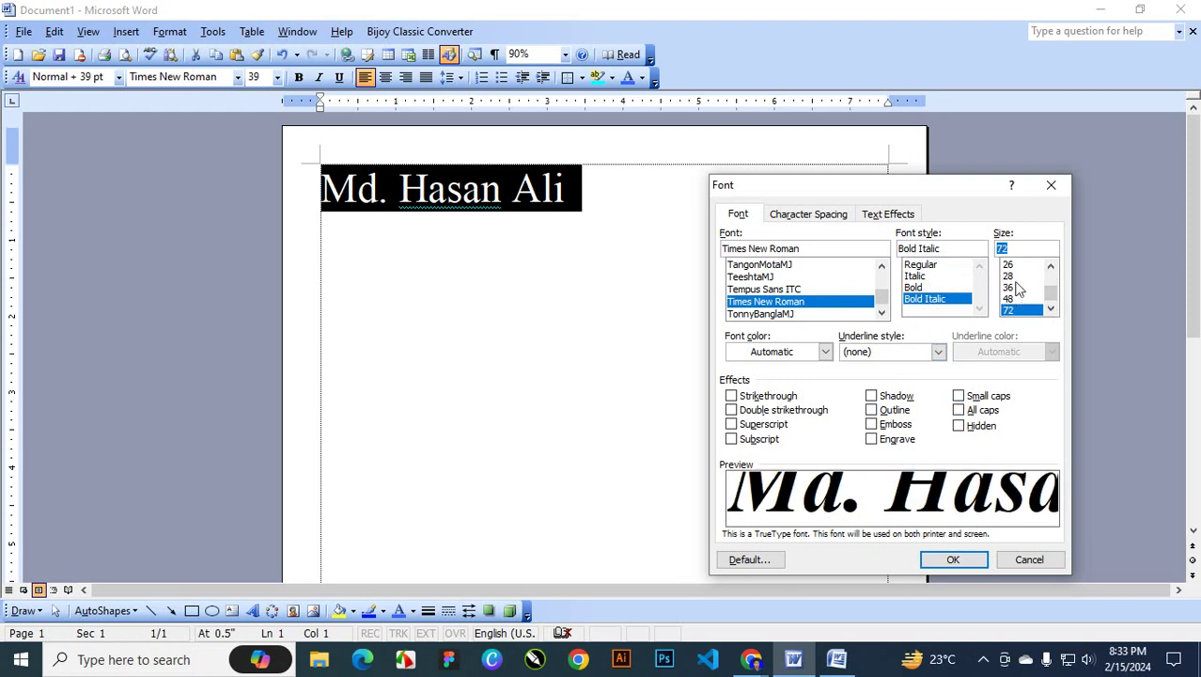
left_click(1013, 265)
left_click_drag(1051, 297, 1052, 271)
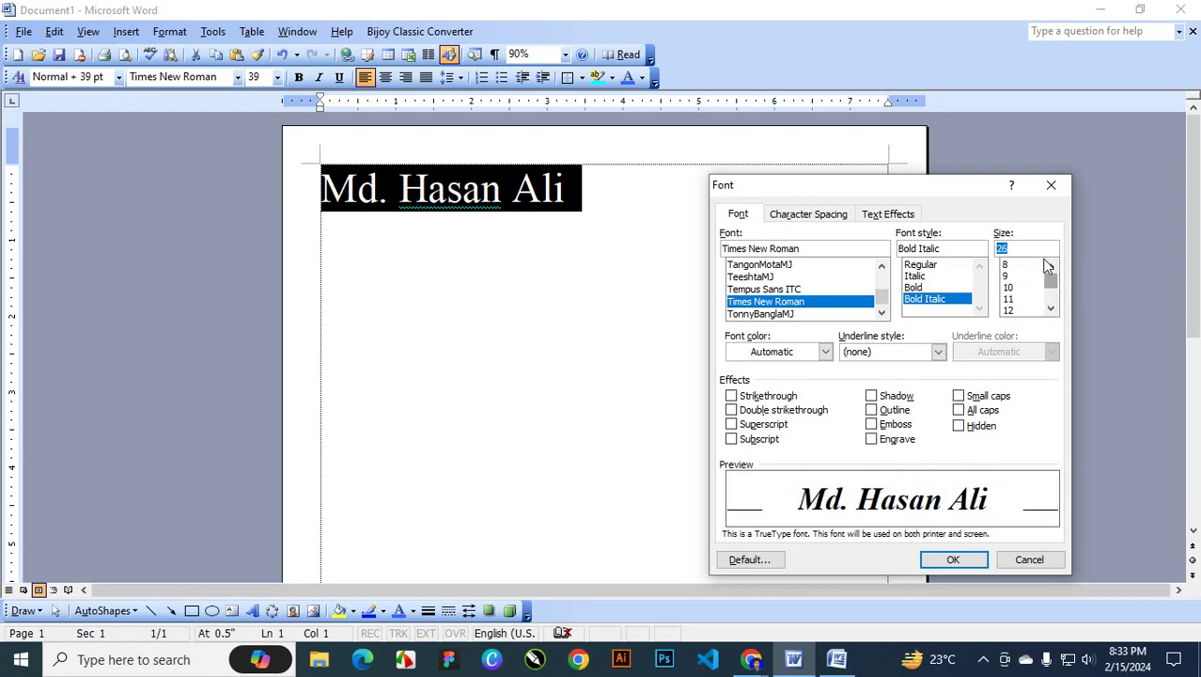
type("45")
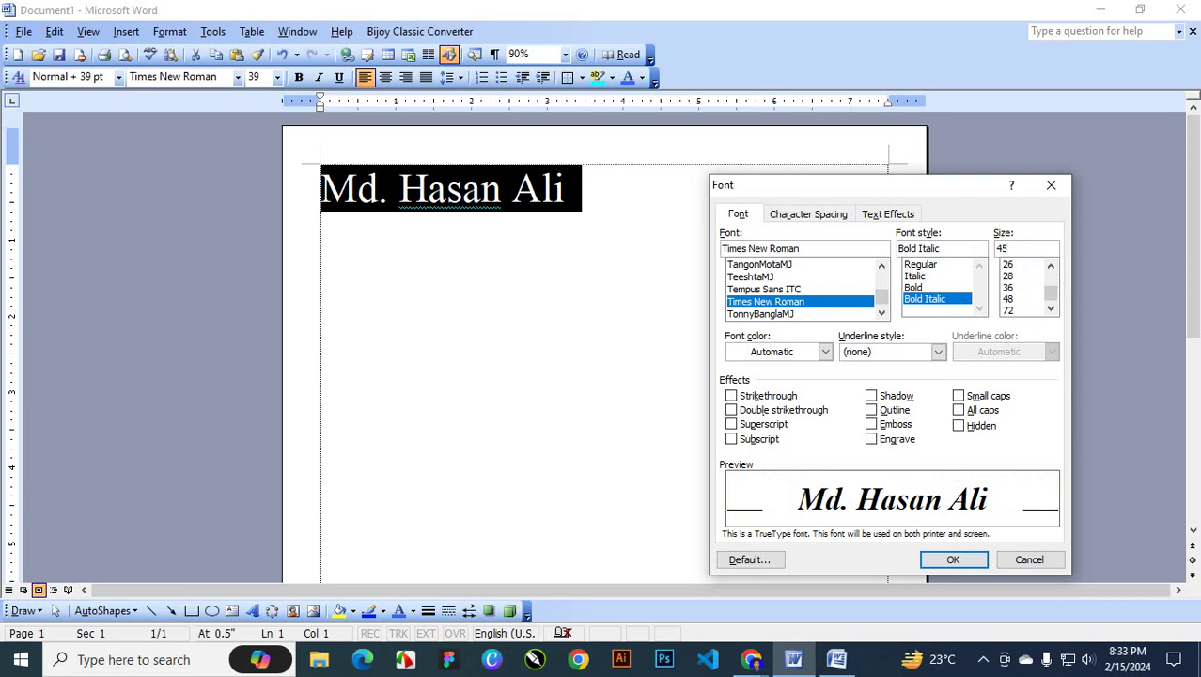
key("Return")
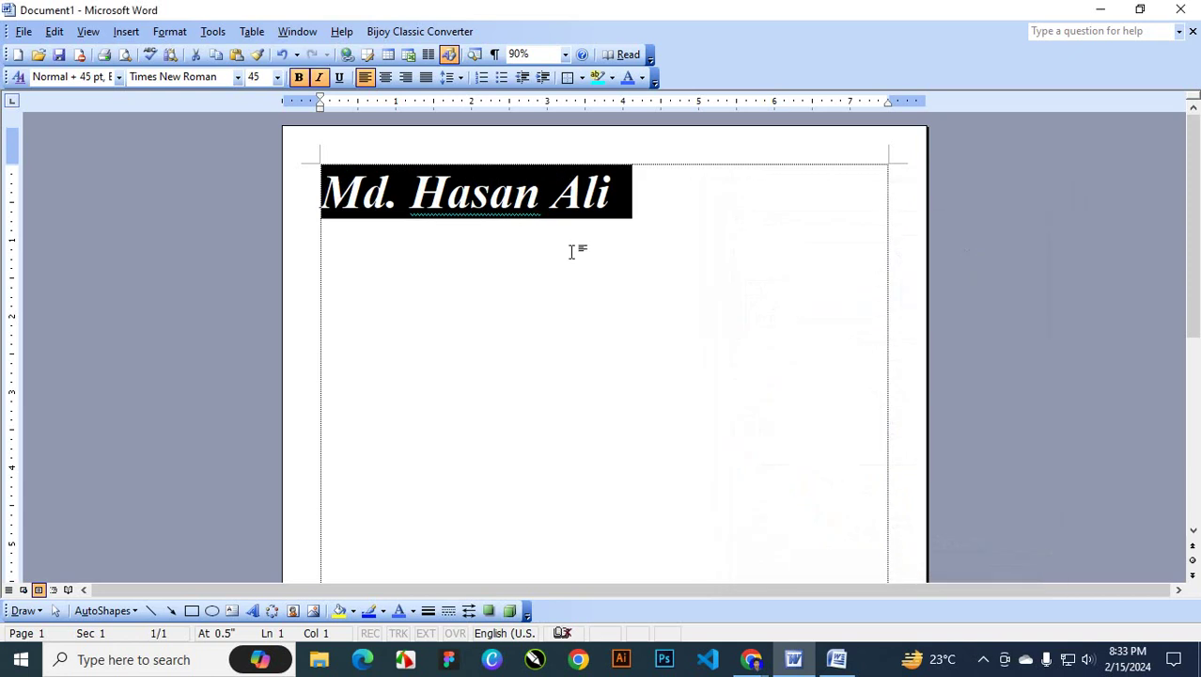
Reselect the name line and step its size up to 48 pt, then back to 45 pt
left_click(645, 193)
triple_click(384, 182)
key("ctrl+bracketright")
key("ctrl+bracketright")
key("ctrl+bracketleft")
key("ctrl+bracketleft")
key("ctrl+bracketleft")
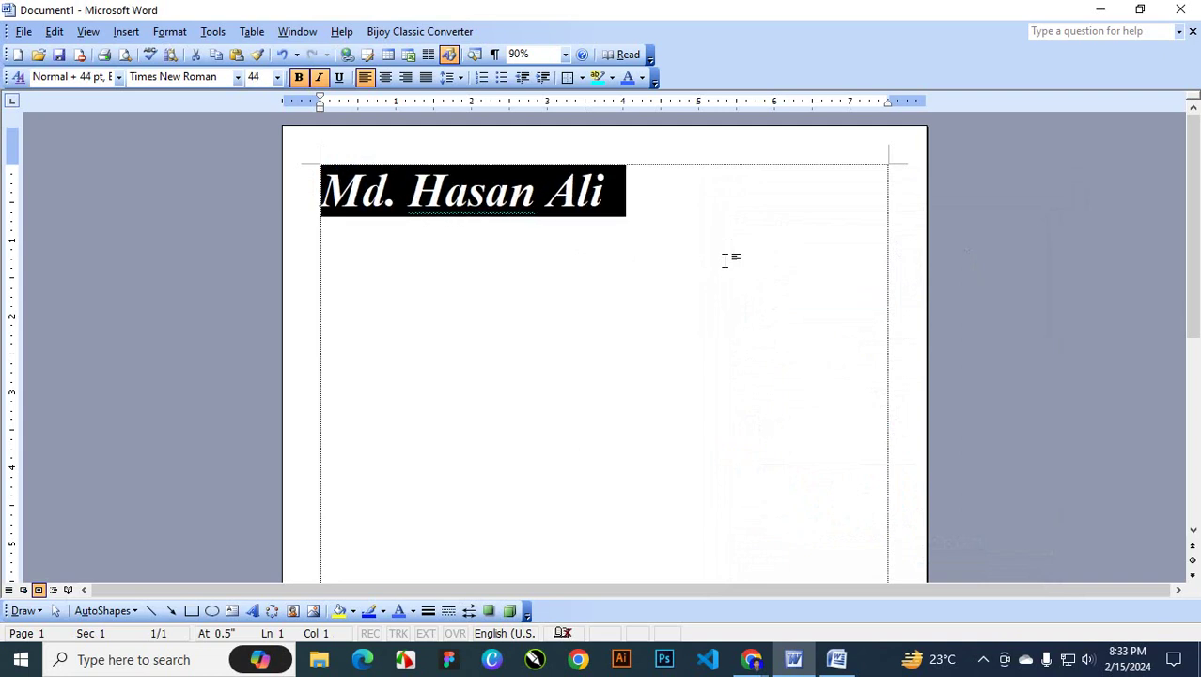
key("ctrl+bracketleft")
key("ctrl+bracketleft")
key("ctrl+bracketright")
key("ctrl+bracketright")
key("ctrl+bracketright")
key("ctrl+bracketright")
key("ctrl+bracketright")
key("ctrl+bracketright")
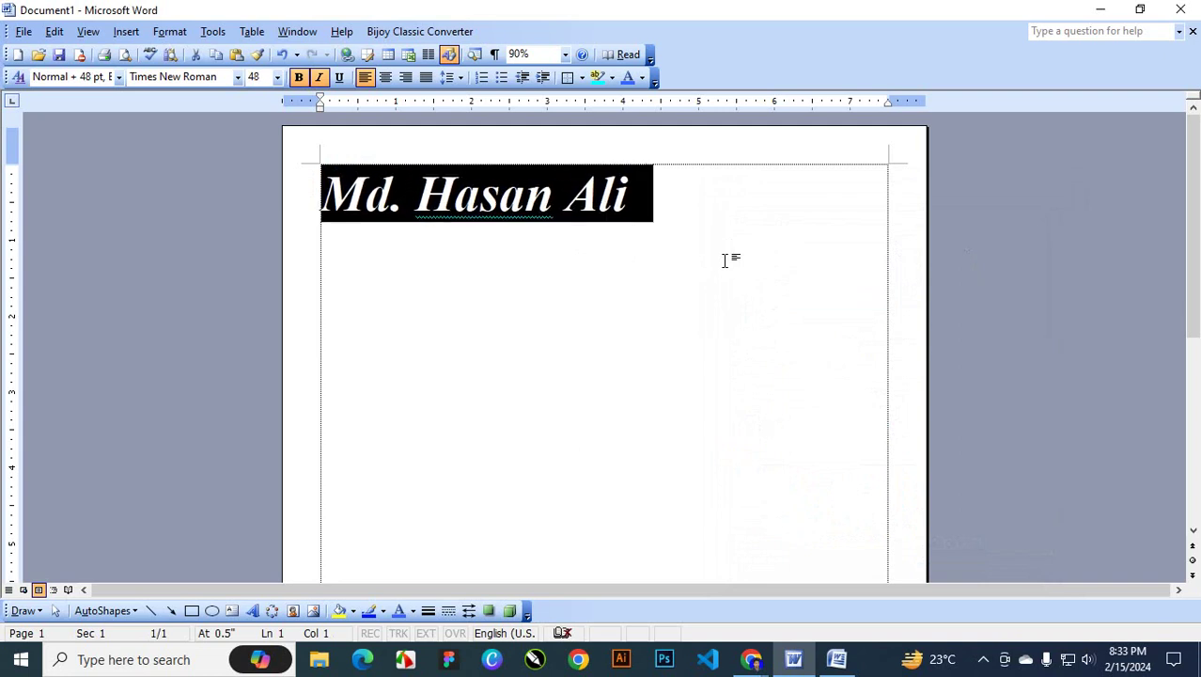
key("ctrl+bracketright")
key("ctrl+bracketleft")
key("ctrl+bracketleft")
key("ctrl+bracketleft")
key("ctrl+bracketleft")
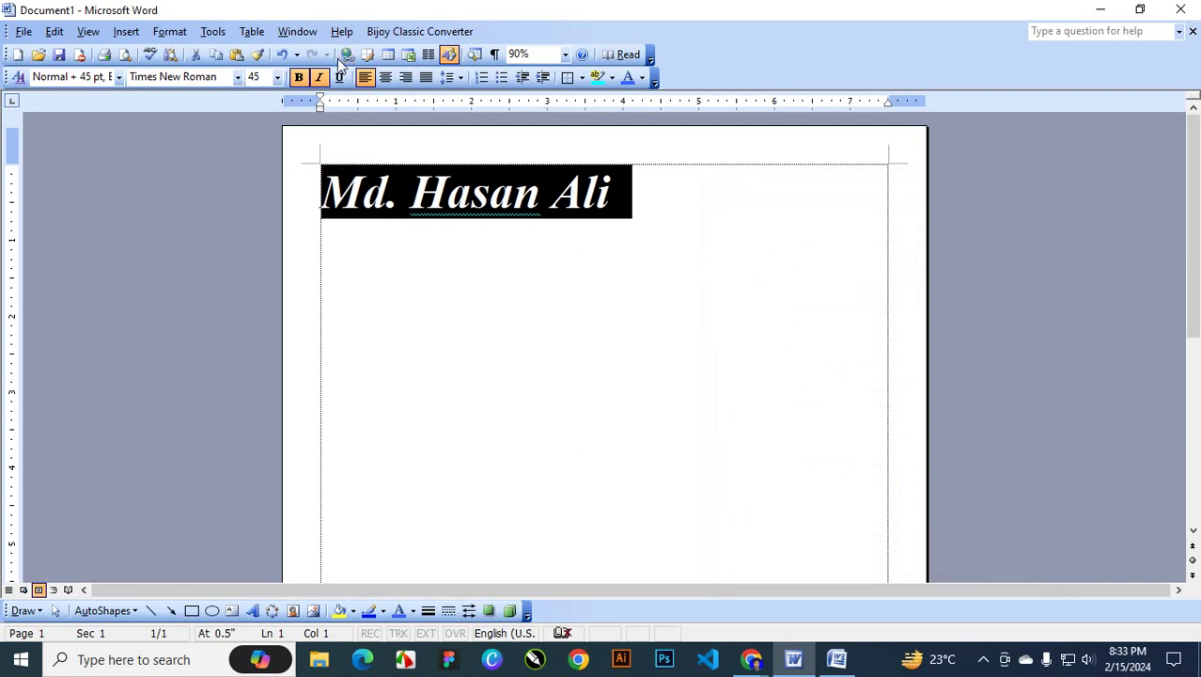
In the Font dialog, try cyan as the font colour
left_click(203, 36)
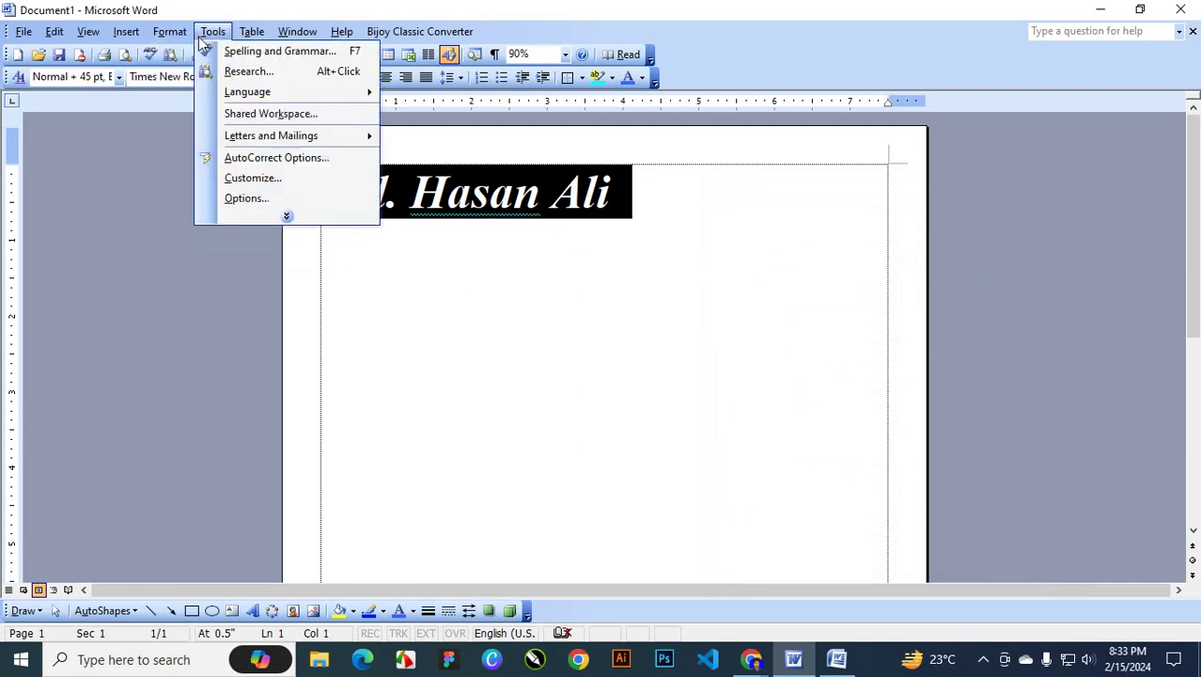
left_click(184, 49)
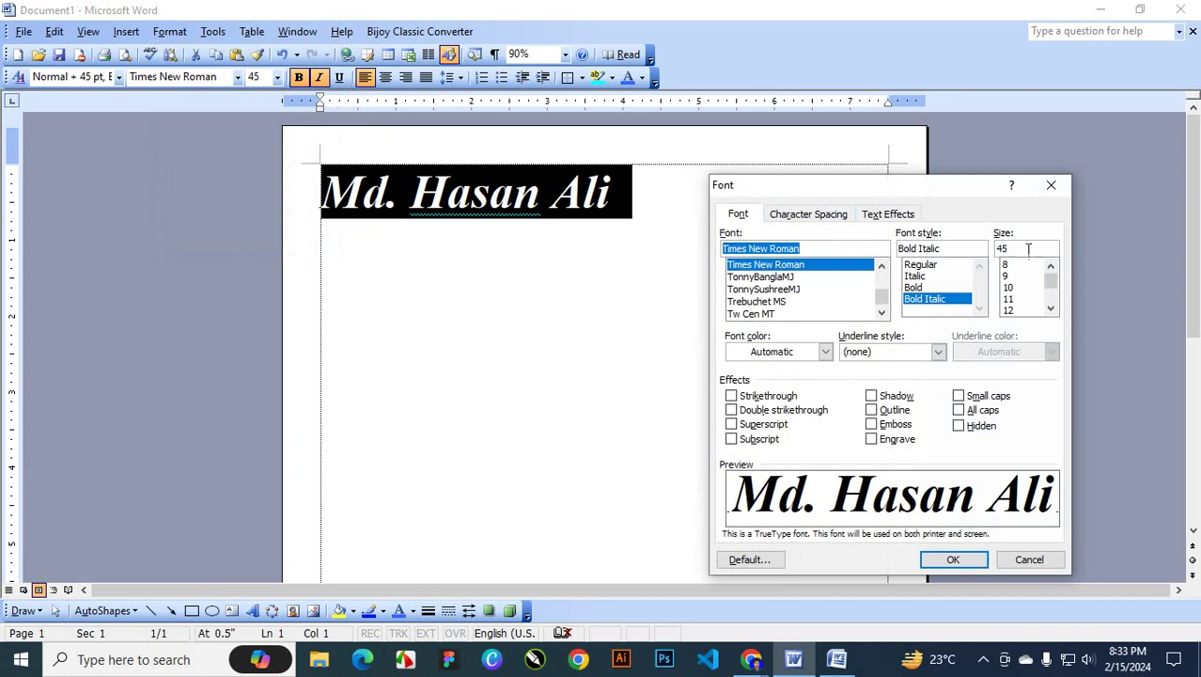
left_click(778, 353)
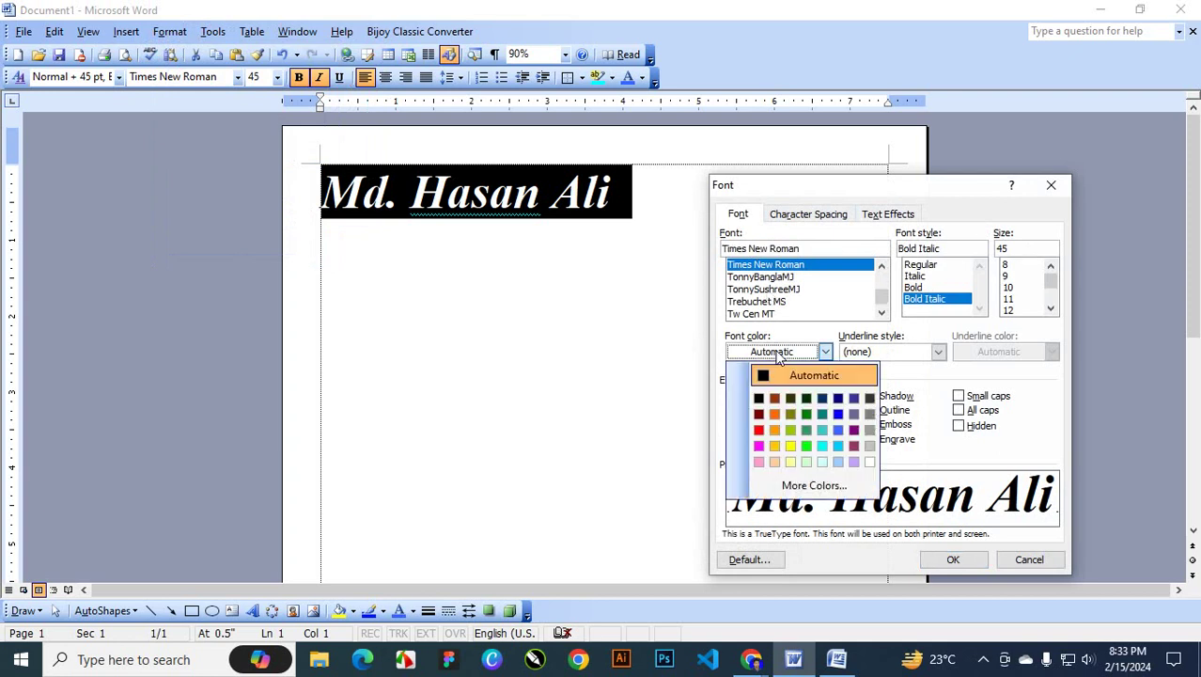
left_click(824, 447)
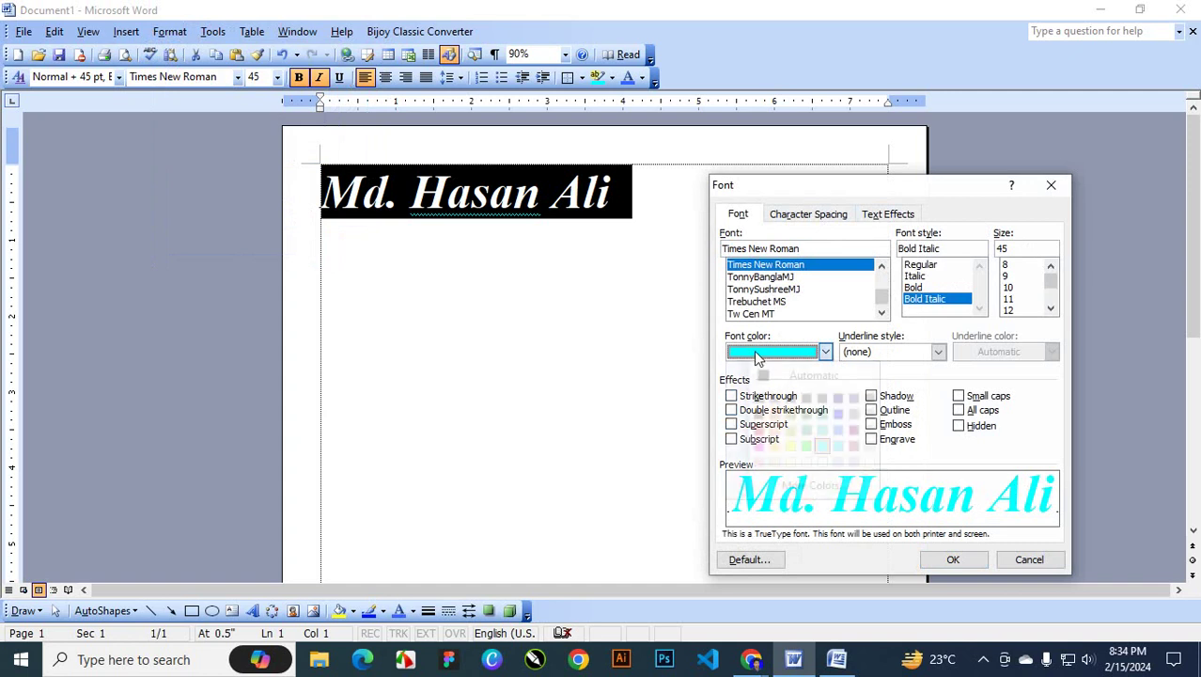
Preview assorted standard colours: pink, orange, yellow-green, dark green, cyan-blue, greys and light orange
left_click(754, 350)
left_click(816, 481)
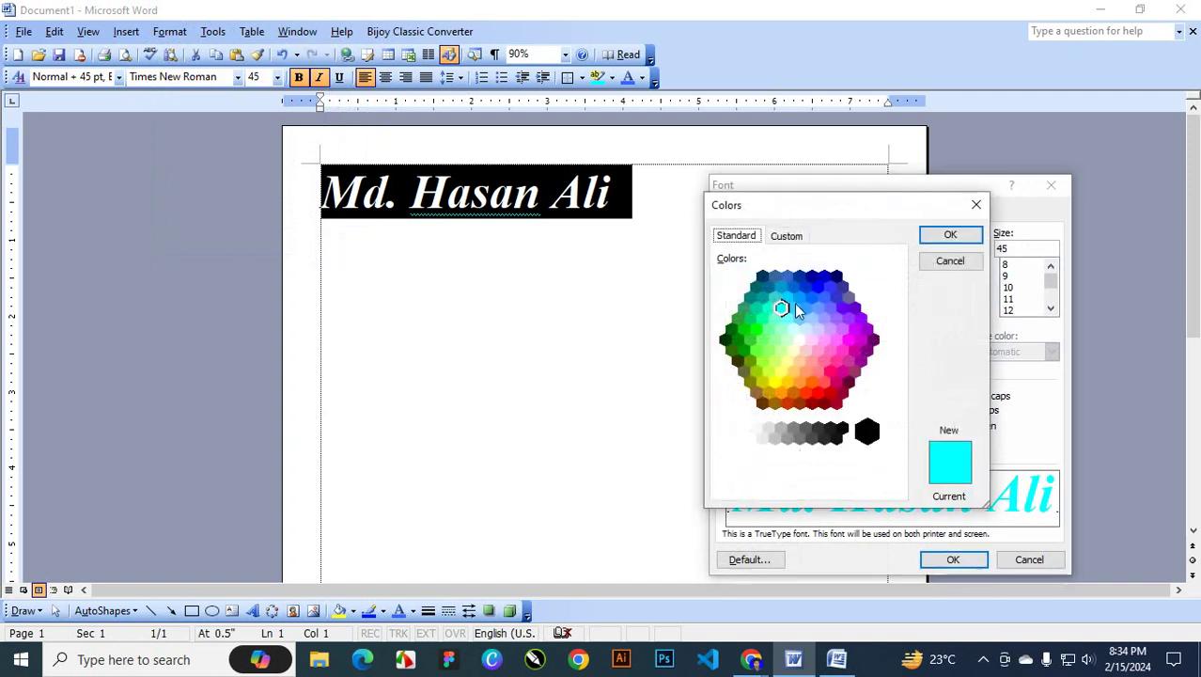
left_click(795, 308)
left_click(864, 335)
left_click(850, 362)
left_click(830, 372)
left_click(797, 392)
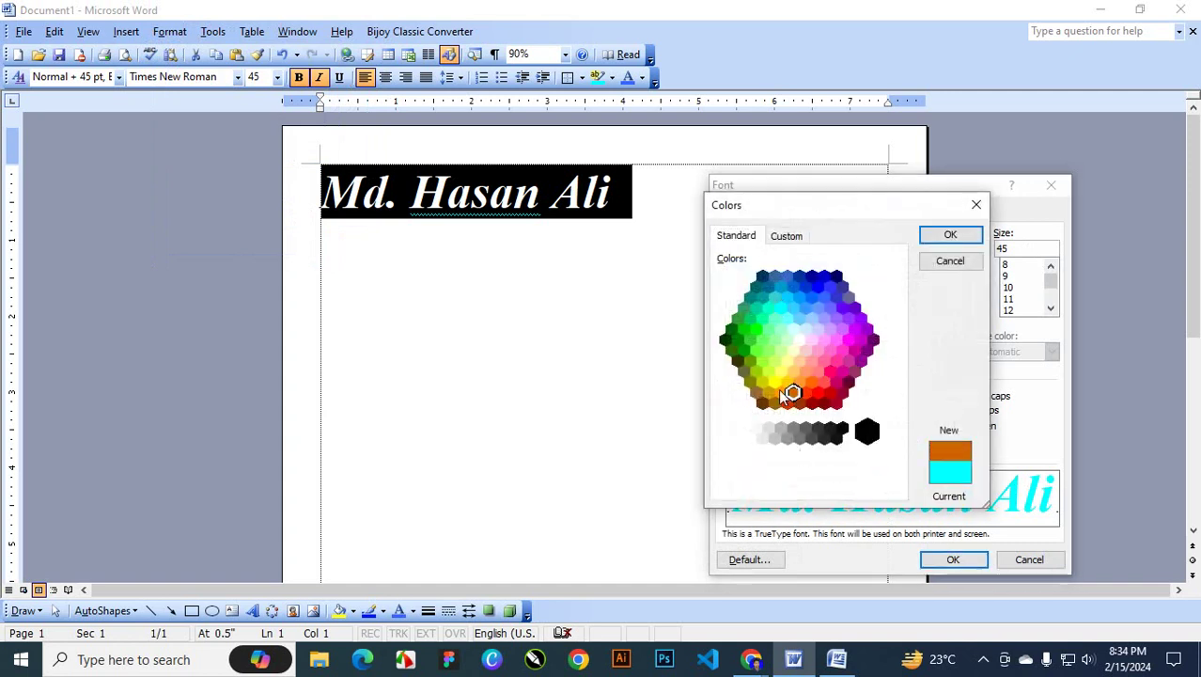
left_click(751, 386)
left_click(728, 340)
left_click(788, 298)
left_click(824, 321)
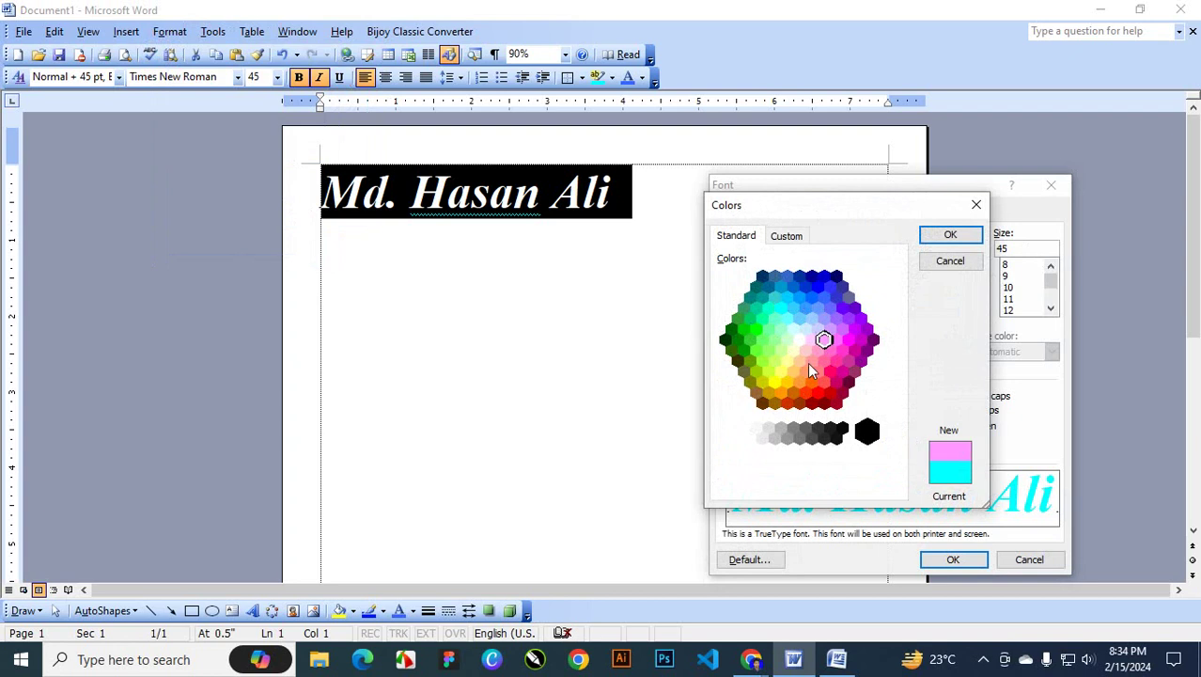
left_click(833, 432)
left_click(801, 433)
left_click(773, 438)
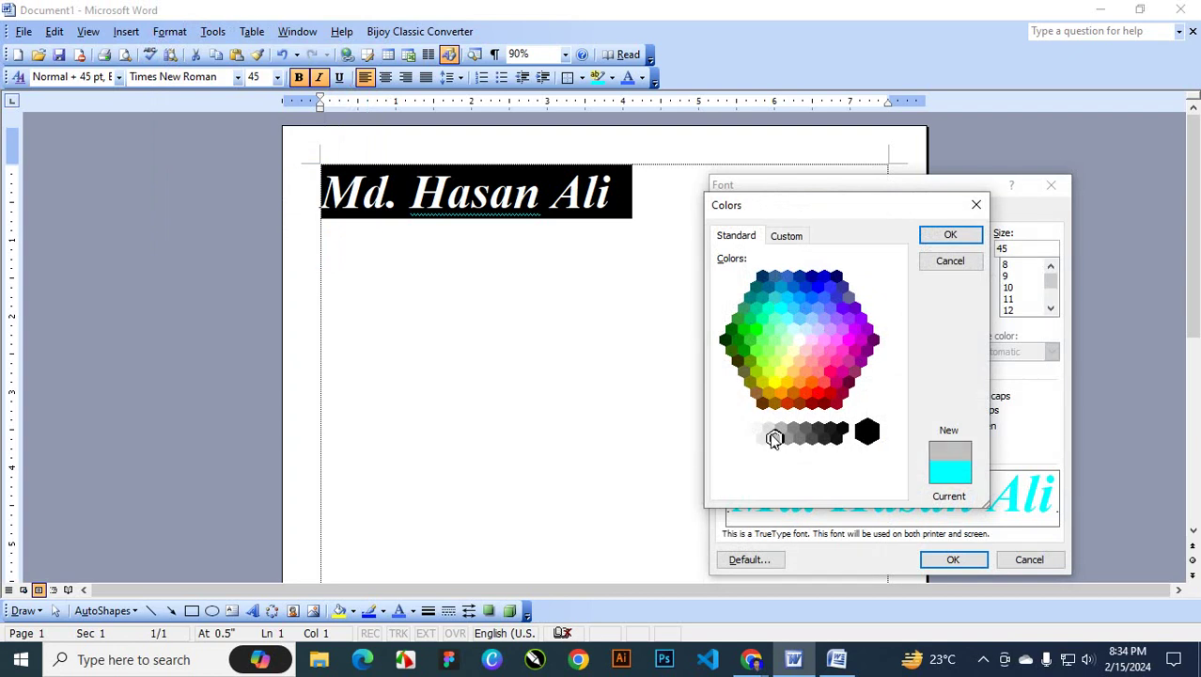
left_click(797, 372)
Mix a custom light green colour and confirm it as the font colour
left_click(798, 237)
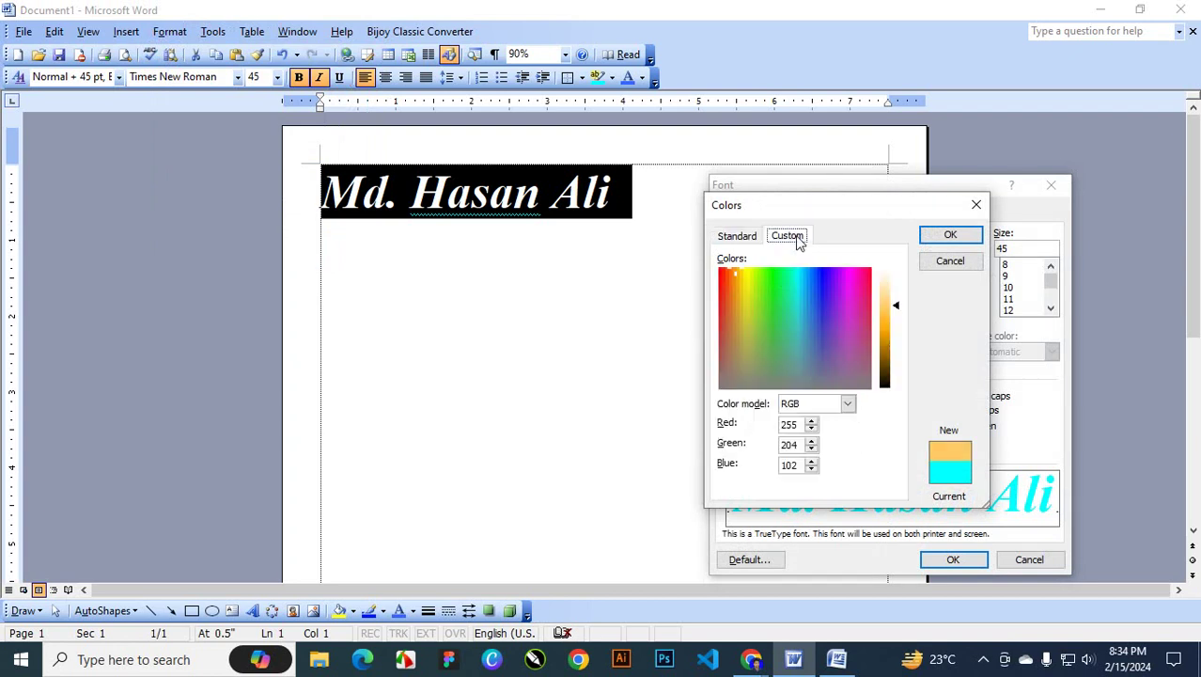
left_click(775, 309)
left_click(831, 324)
left_click(828, 347)
left_click(789, 339)
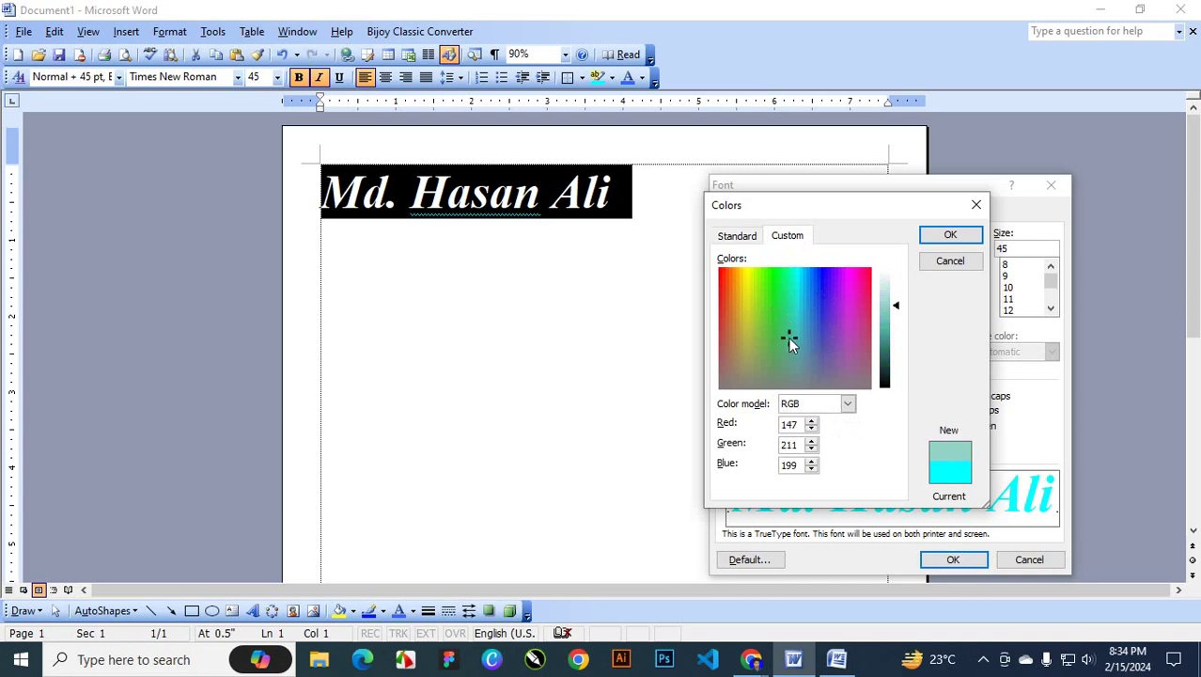
left_click(773, 309)
left_click(951, 234)
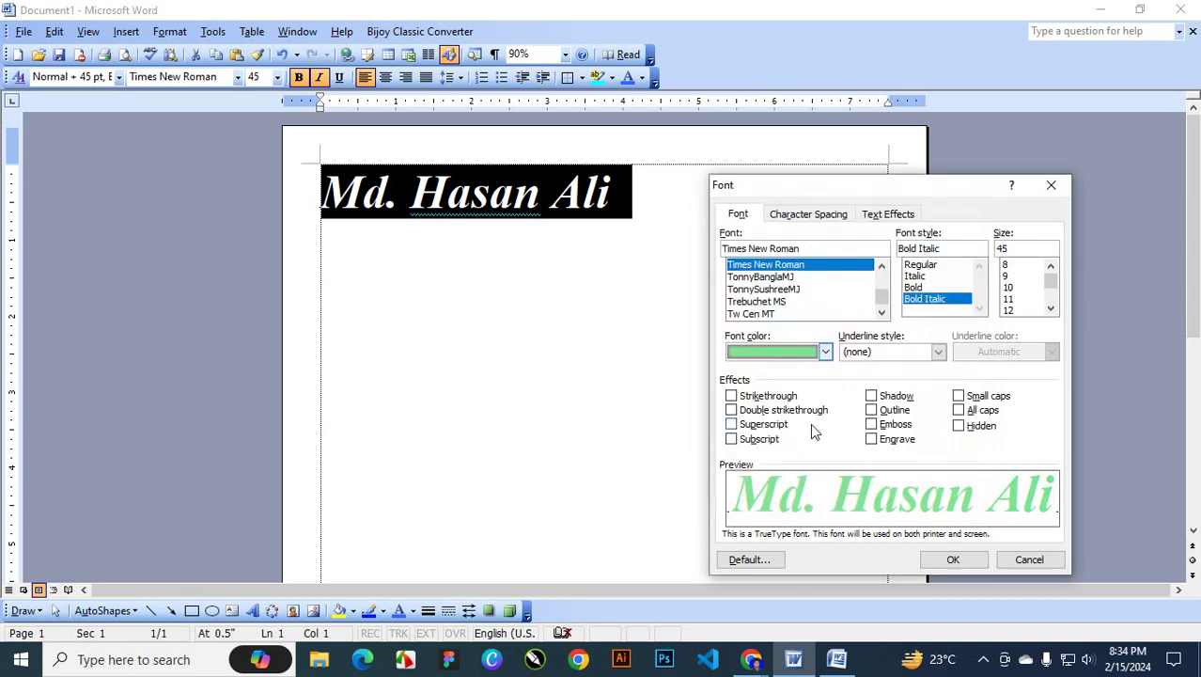
Give the light green name a single red underline and apply it
left_click(888, 356)
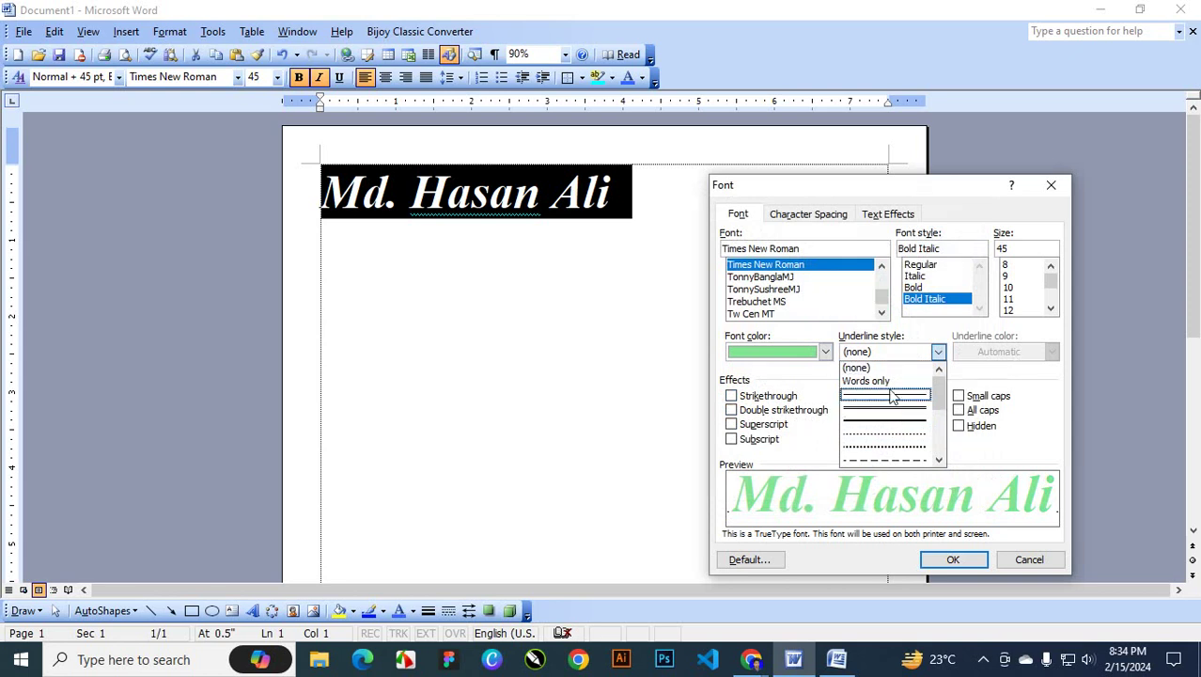
left_click(897, 419)
left_click(1051, 352)
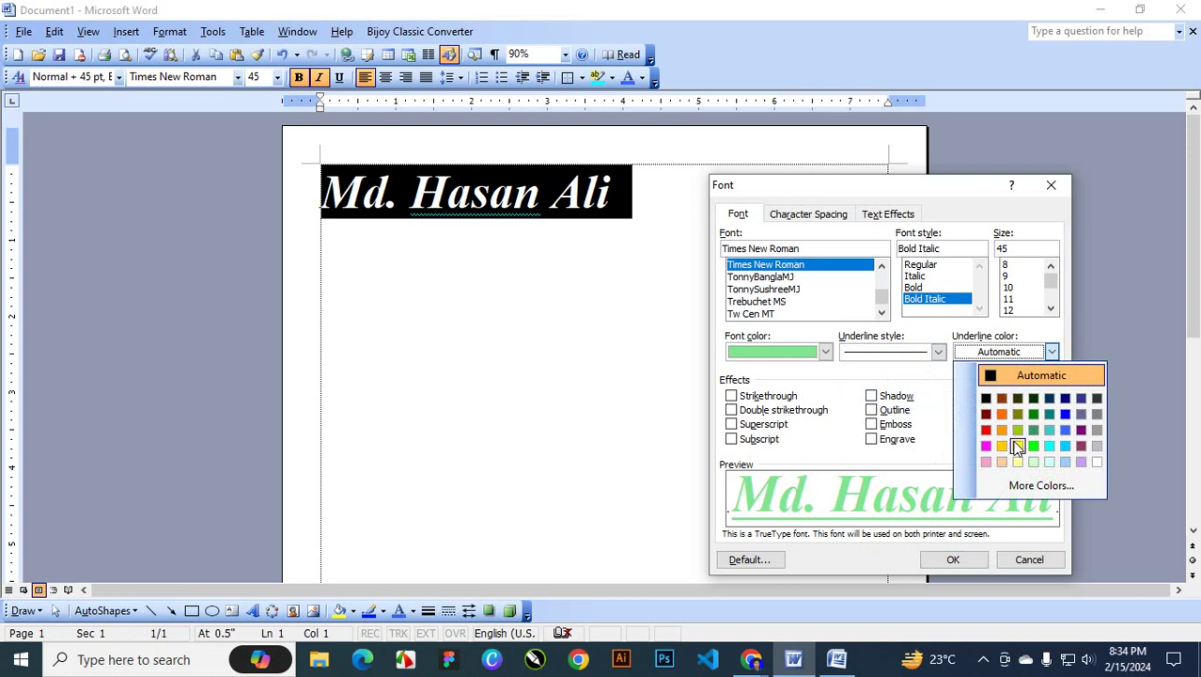
left_click(985, 429)
left_click(953, 560)
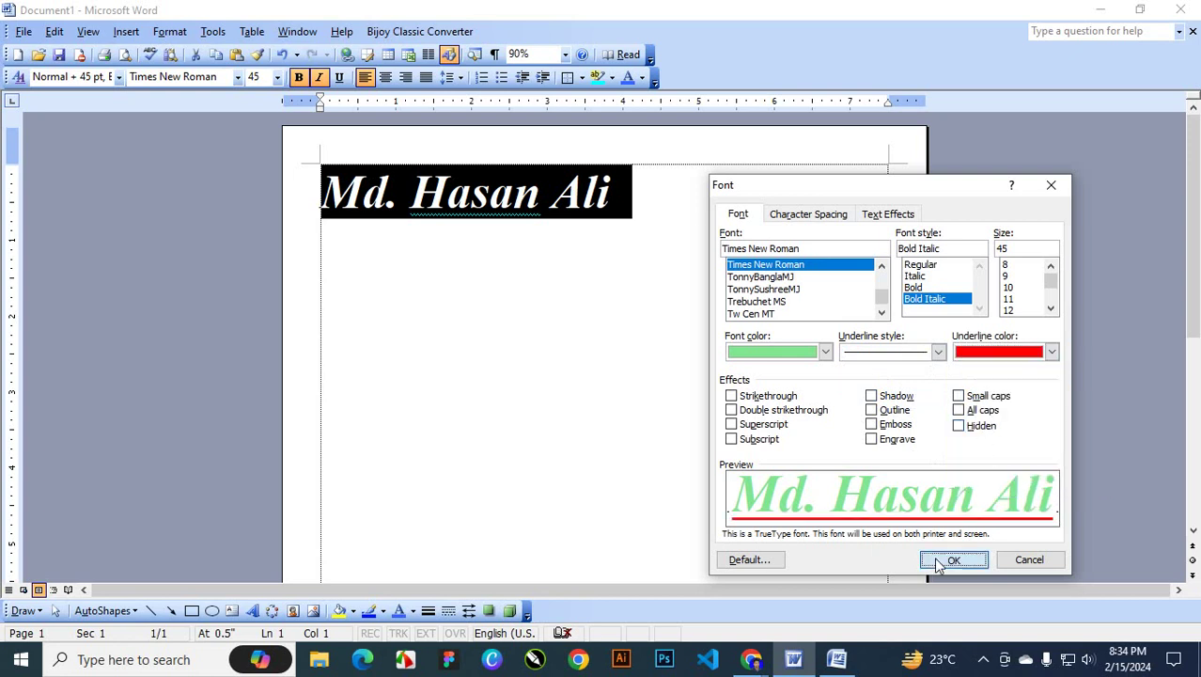
left_click(627, 202)
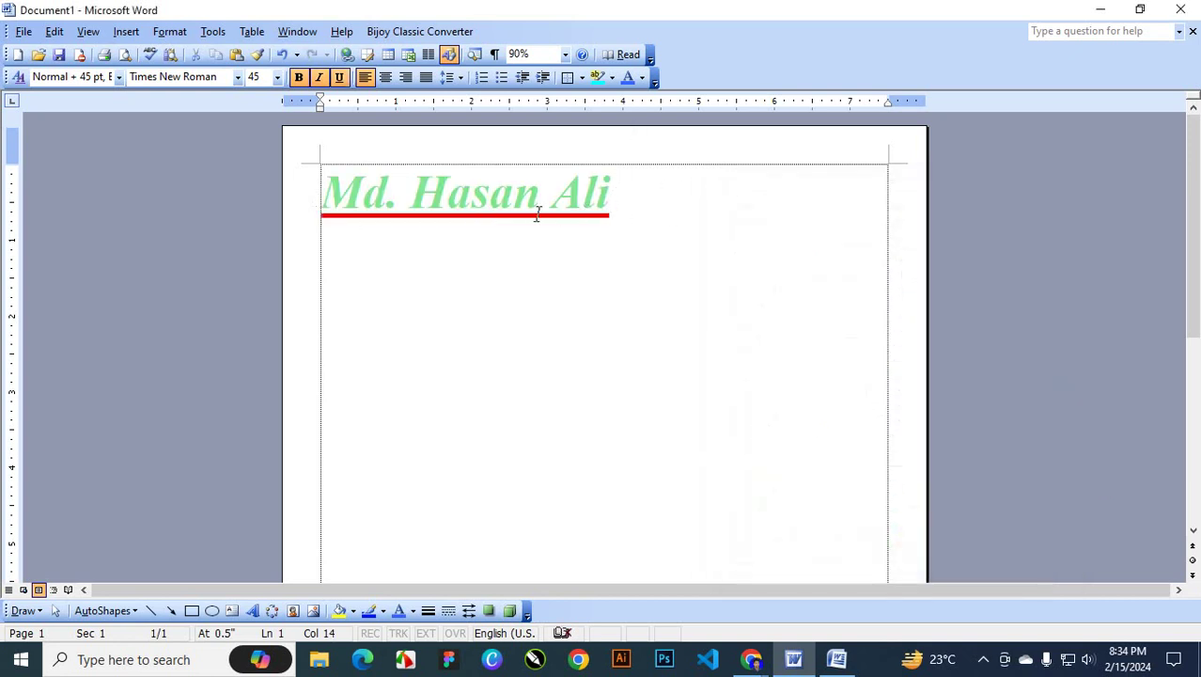
Apply the 28 Days Later font to the name line
left_click_drag(620, 204, 267, 144)
left_click(596, 211)
left_click_drag(329, 188, 587, 195)
left_click(238, 77)
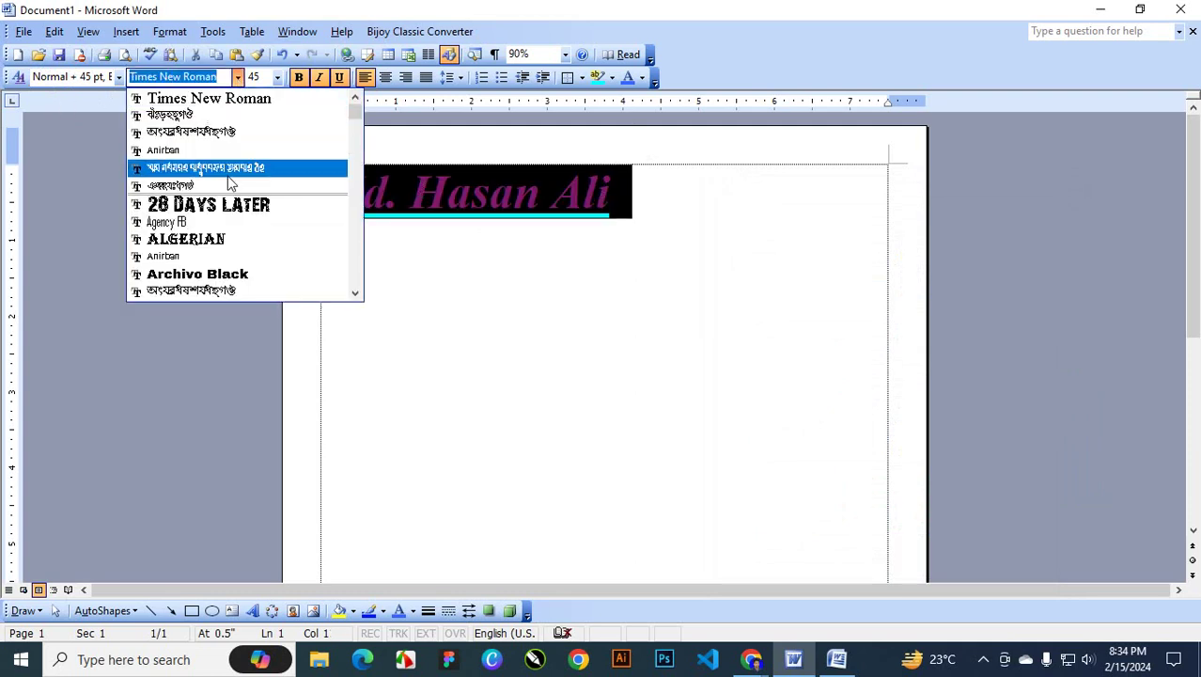
left_click(267, 199)
left_click(618, 179)
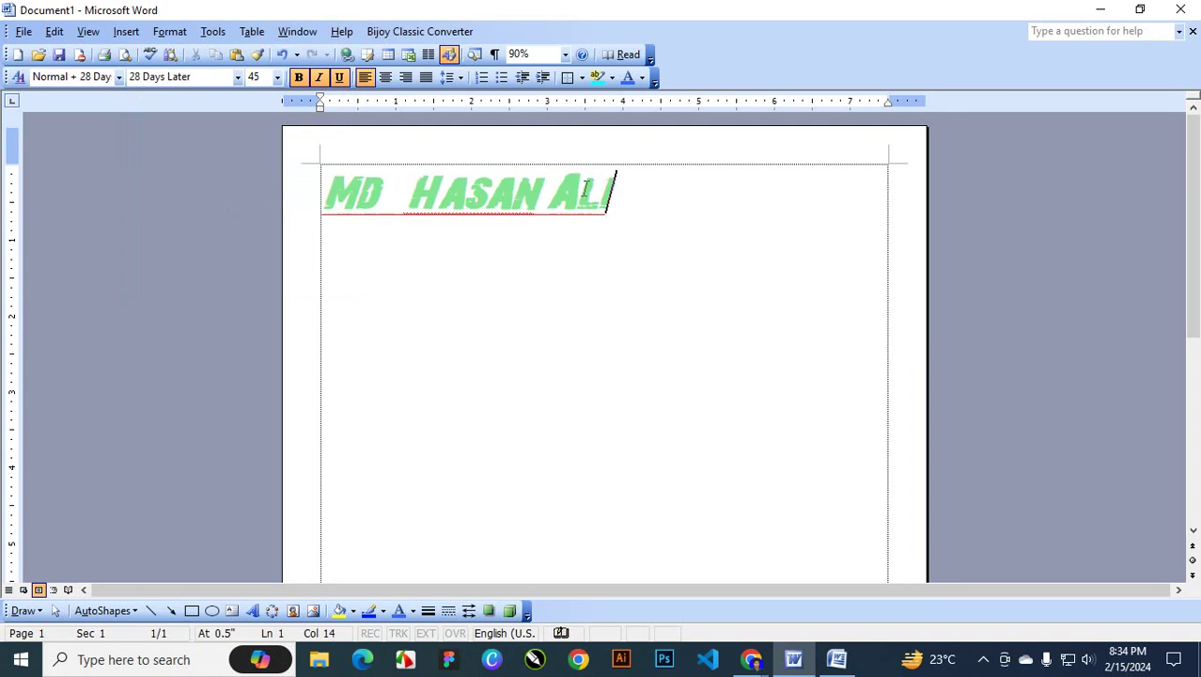
Switch the name to Motion Picture Personal Use by entering 'Mot' in the Font box
left_click_drag(616, 193, 320, 193)
left_click(237, 77)
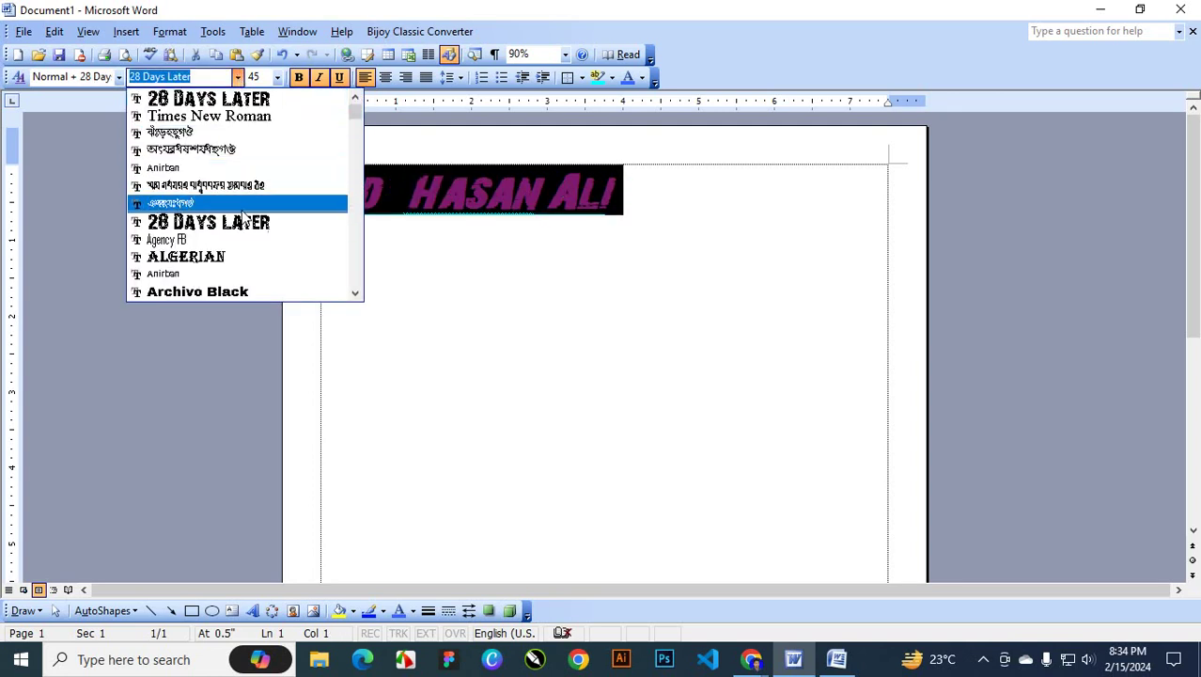
scroll(261, 226, "down", 1)
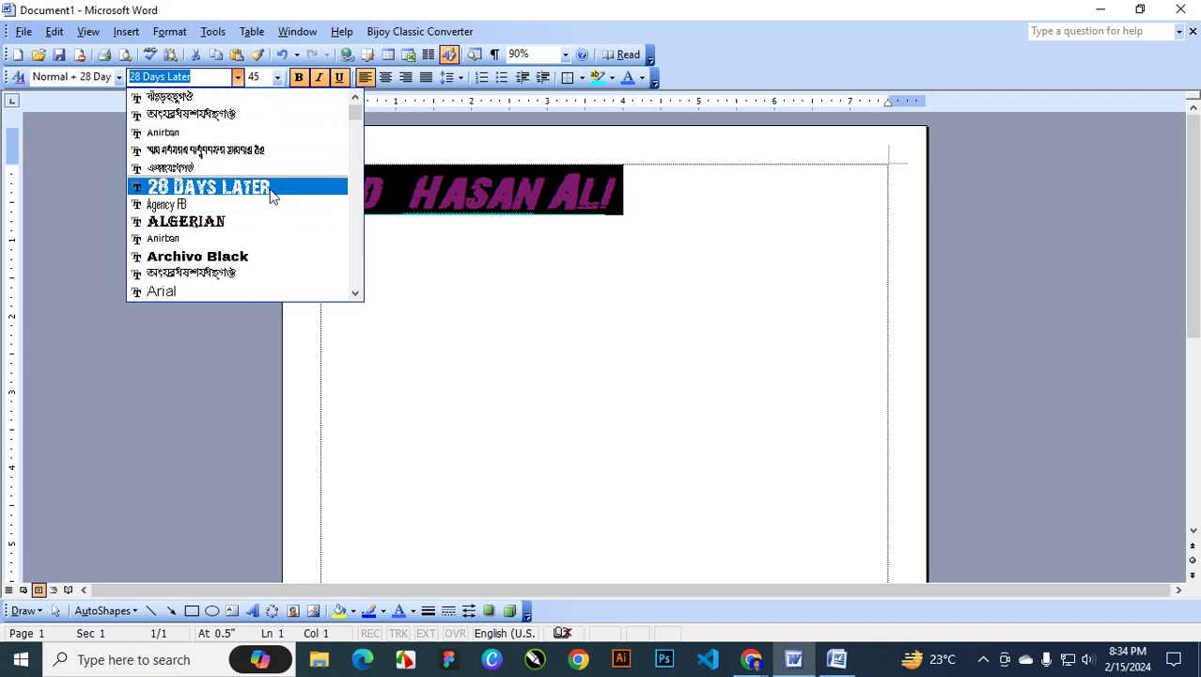
scroll(272, 193, "down", 3)
scroll(276, 192, "down", 2)
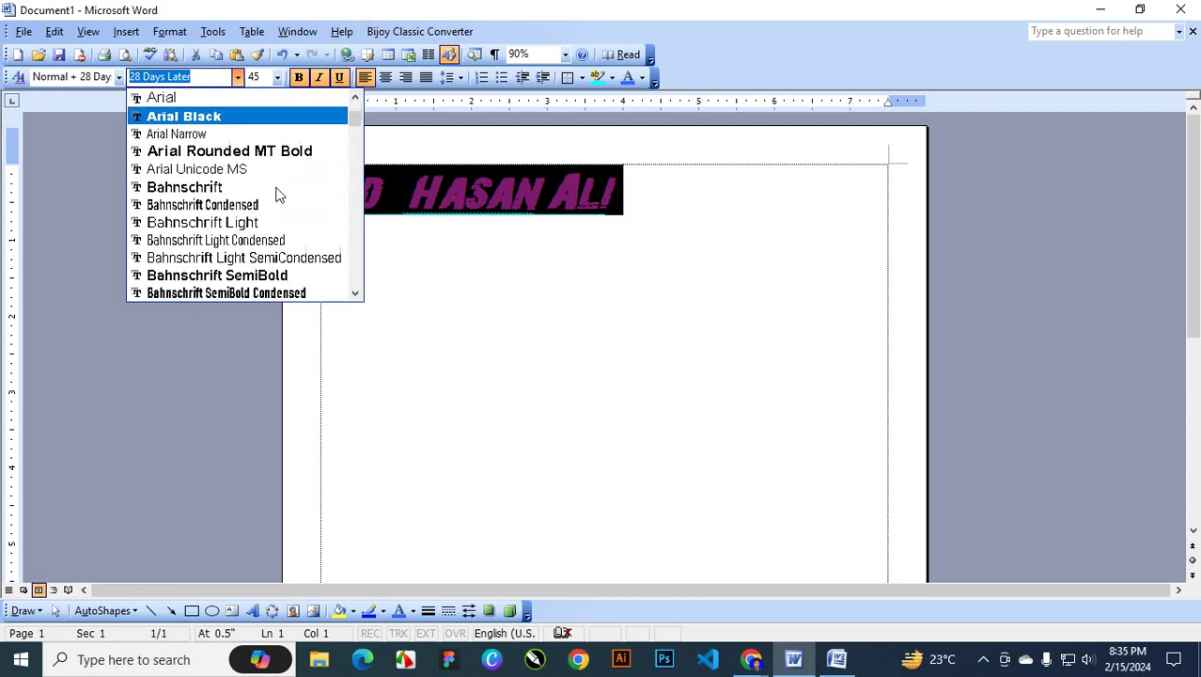
scroll(271, 166, "up", 2)
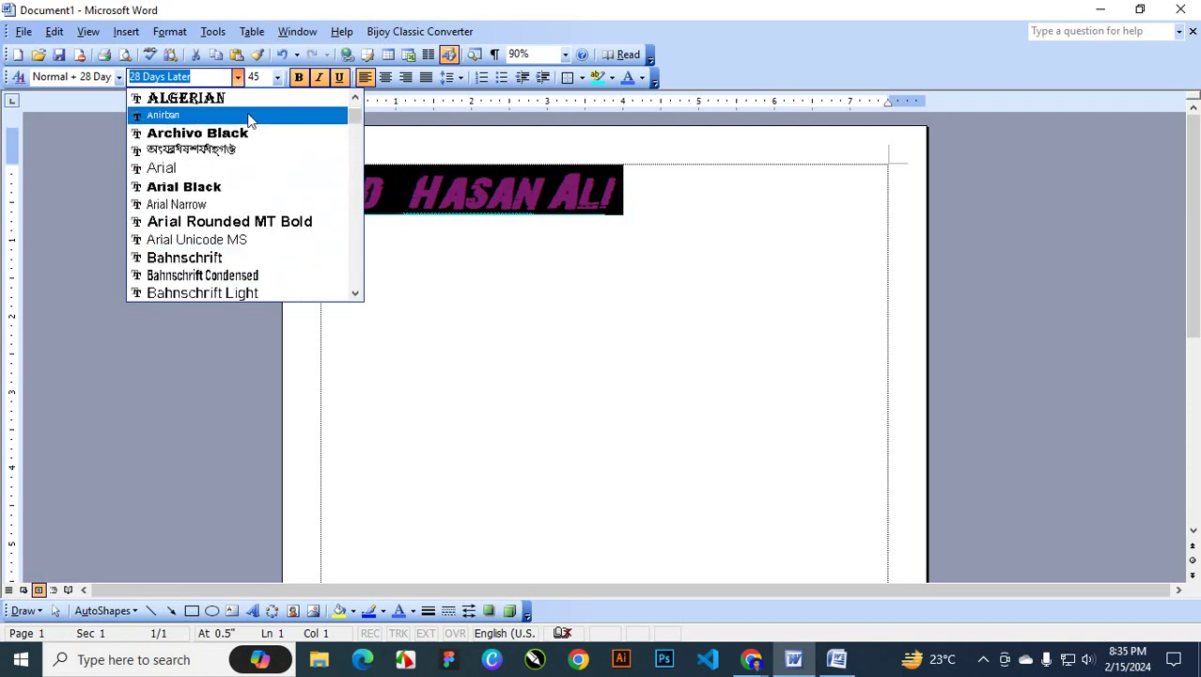
type("Motion Picture Person")
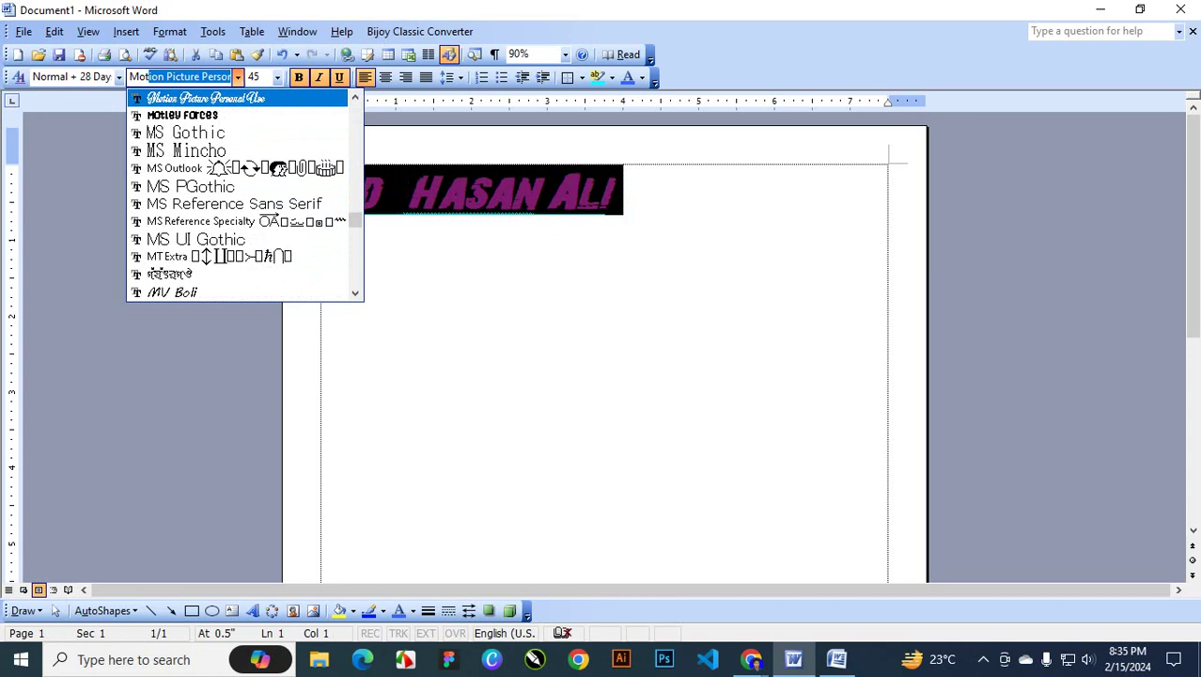
key("Return")
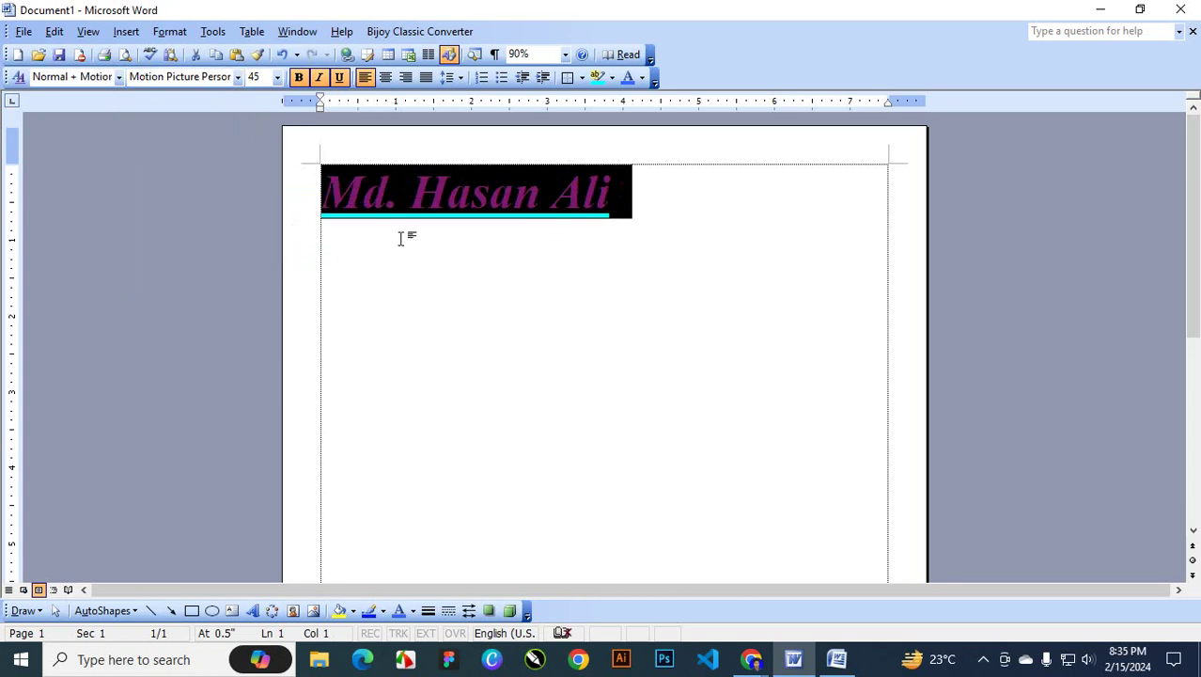
left_click(546, 205)
left_click_drag(624, 192, 322, 199)
left_click(238, 77)
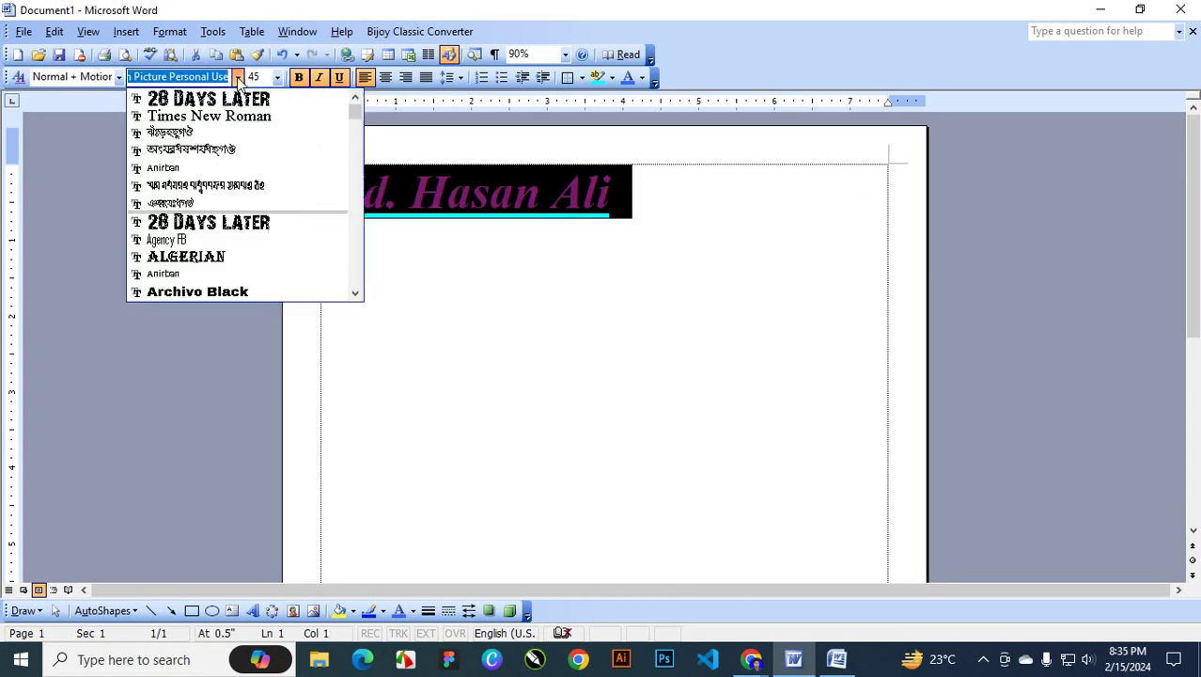
Reapply 28 Days Later, try sizes 18 and 26 pt, and toggle bold on and off
left_click(212, 222)
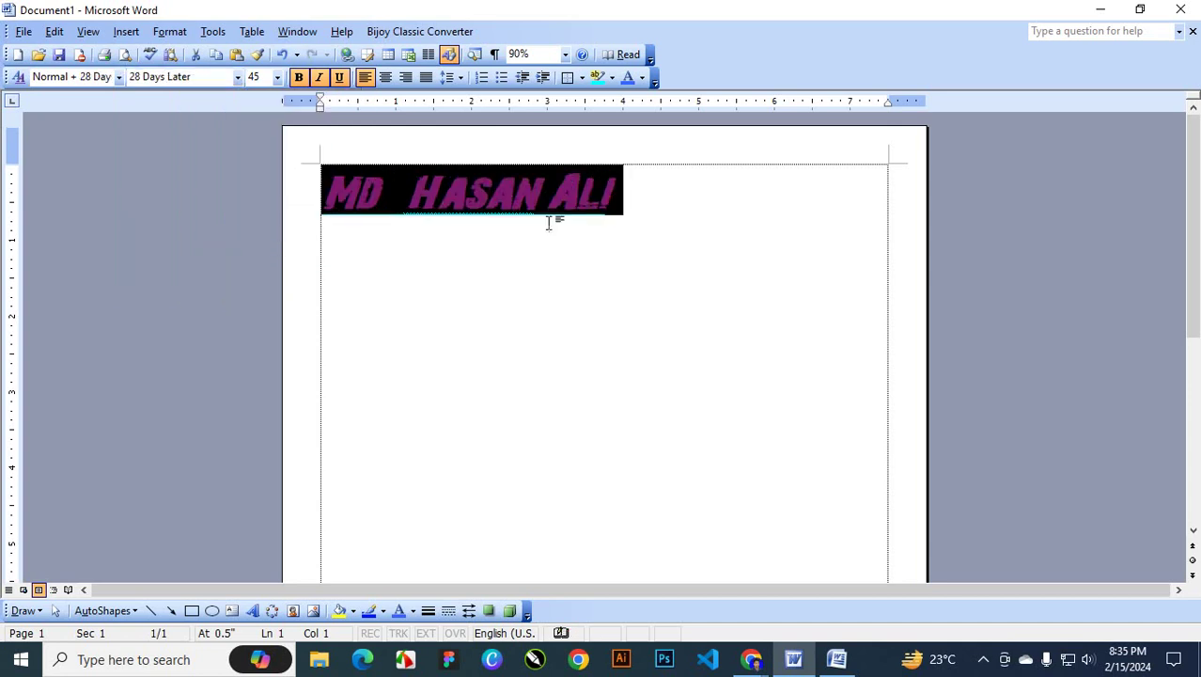
left_click(627, 209)
left_click_drag(627, 209, 357, 205)
left_click(277, 77)
left_click(260, 181)
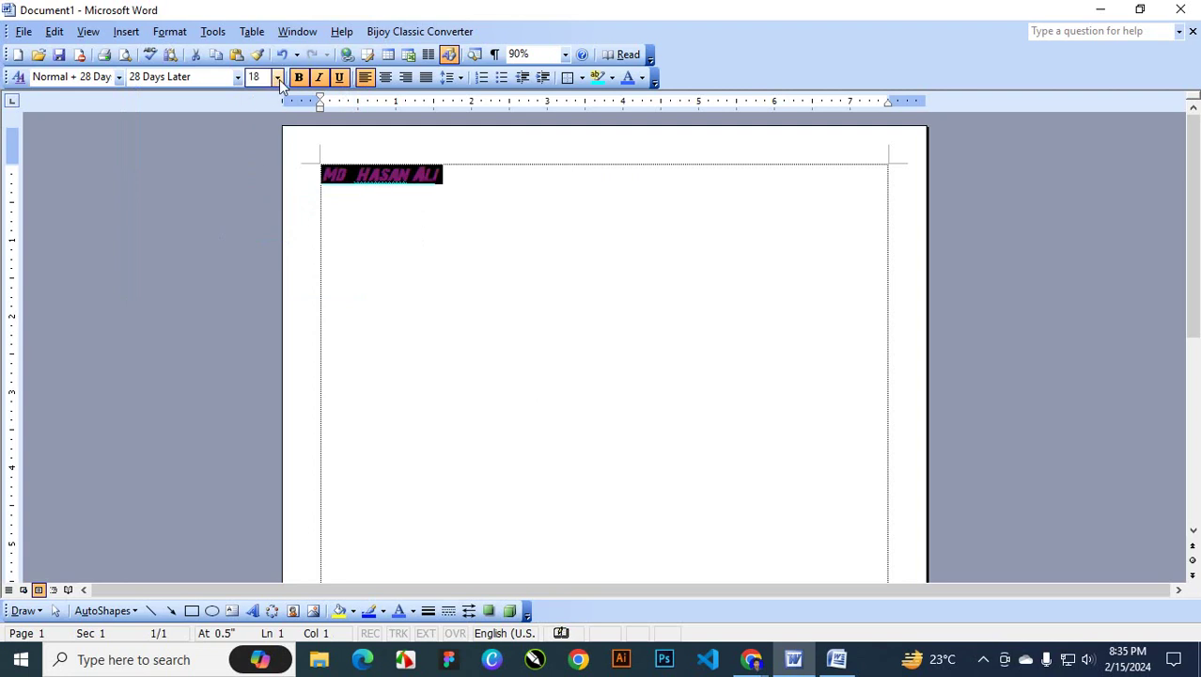
left_click(277, 77)
left_click(255, 241)
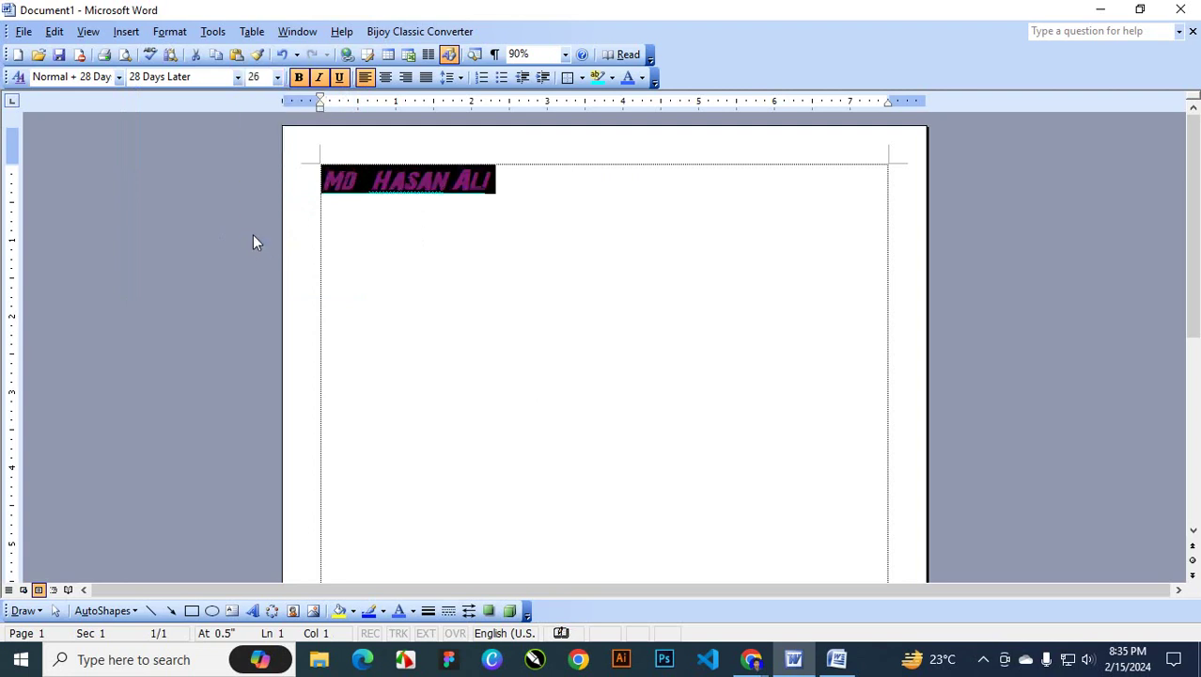
left_click(301, 79)
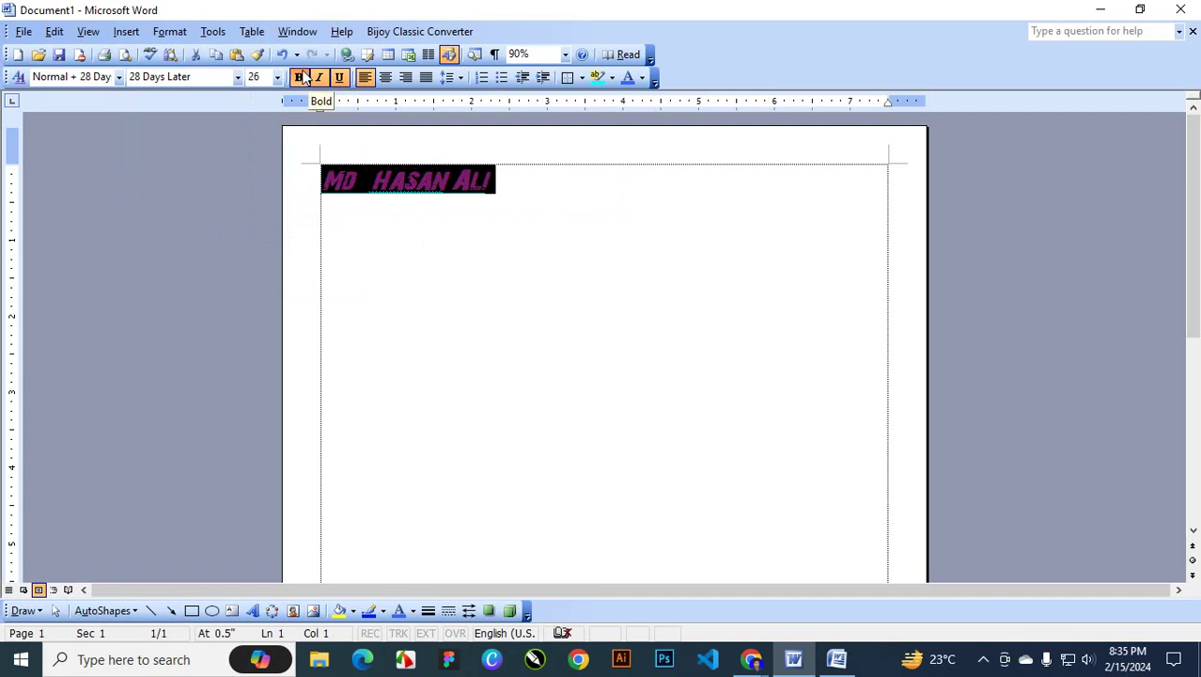
left_click(303, 78)
Set the name in Times New Roman at 63 pt, toggling bold on then off
left_click(531, 156)
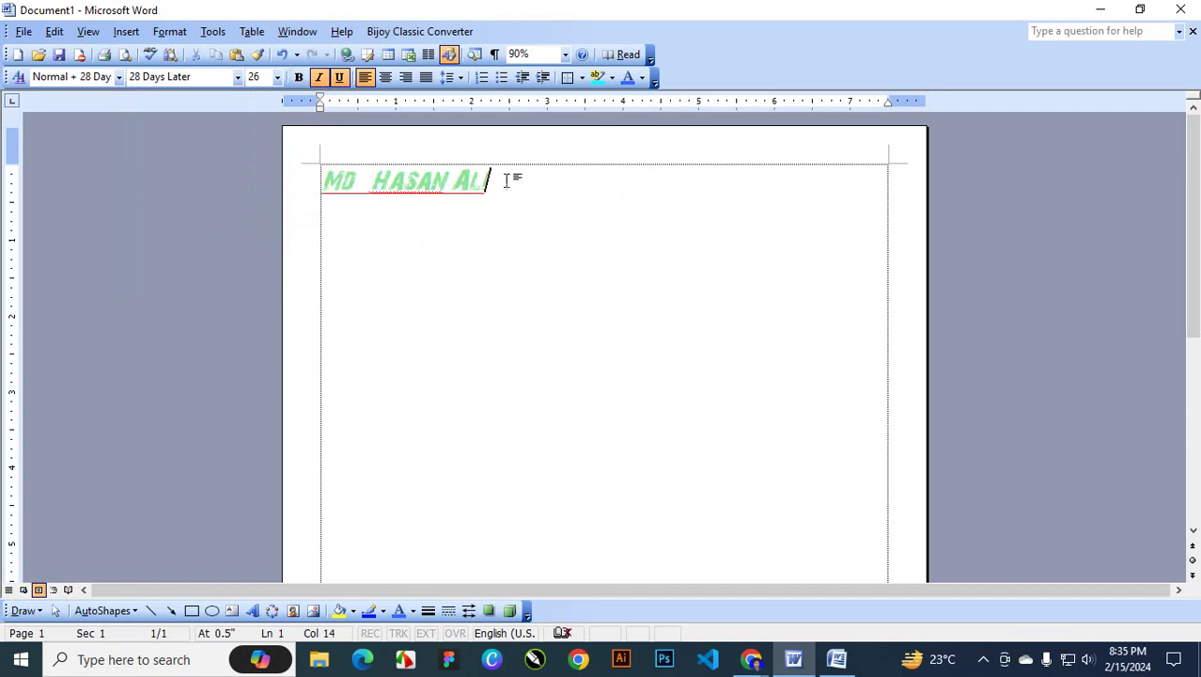
triple_click(509, 175)
left_click(238, 77)
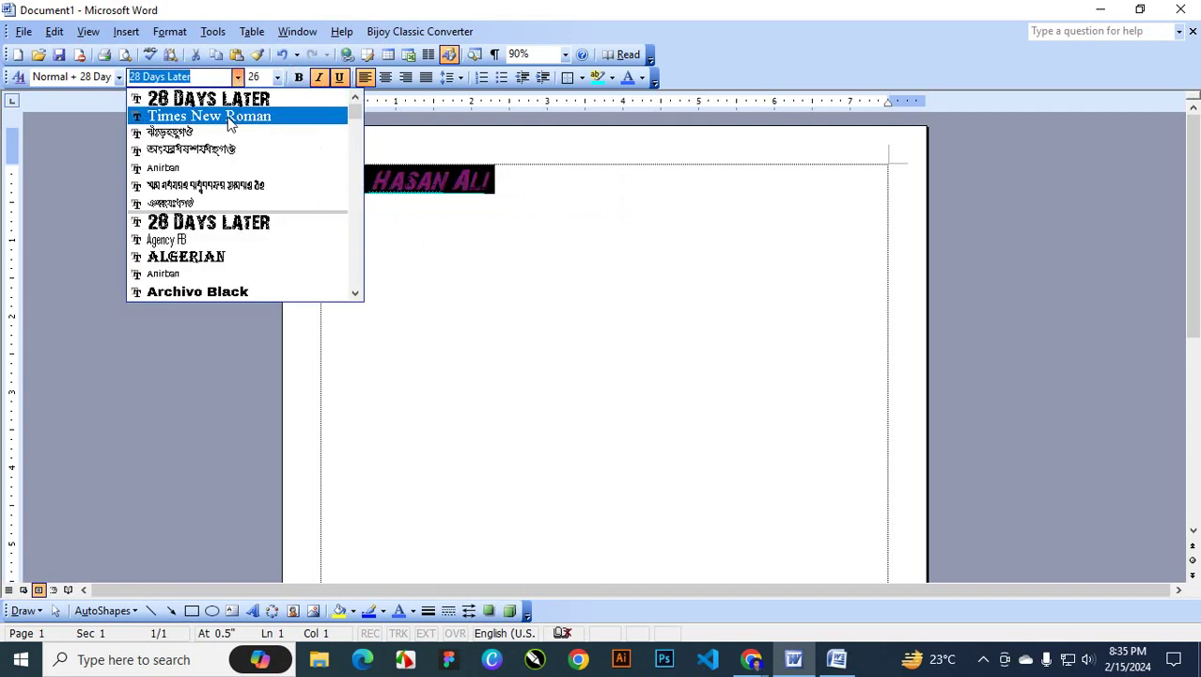
left_click(225, 115)
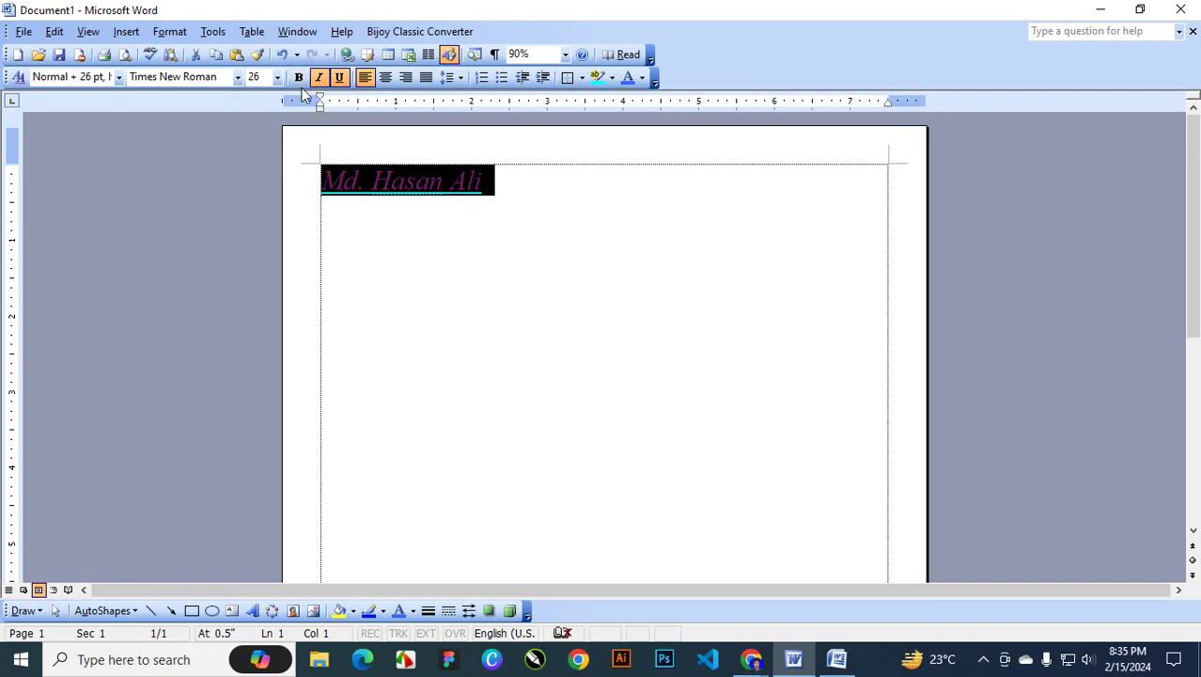
key("ctrl+bracketright")
key("ctrl+bracketright")
key("ctrl+bracketright")
key("ctrl+bracketright")
key("ctrl+bracketright")
key("ctrl+bracketright")
key("ctrl+bracketright")
key("ctrl+bracketright")
key("ctrl+bracketright")
key("ctrl+bracketright")
key("ctrl+bracketright")
key("ctrl+bracketright")
key("ctrl+bracketright")
key("ctrl+bracketright")
key("ctrl+bracketright")
key("ctrl+bracketright")
key("ctrl+bracketright")
key("ctrl+bracketright")
key("ctrl+bracketright")
key("ctrl+bracketright")
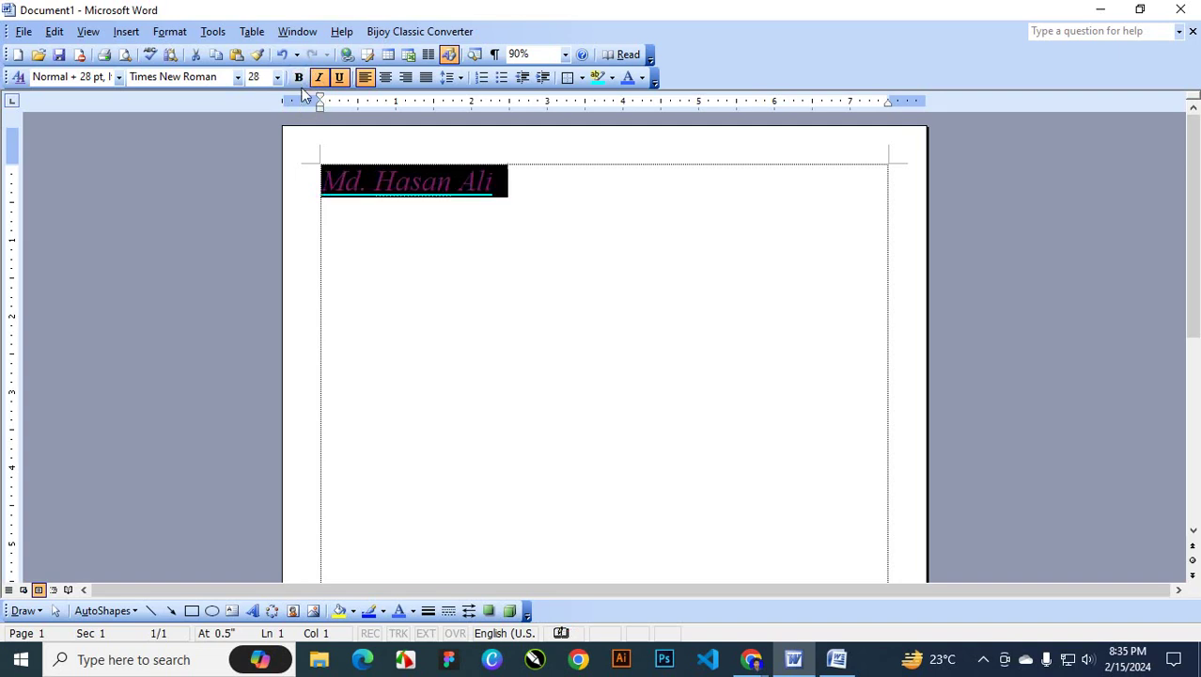
key("ctrl+bracketright")
key("ctrl+bracketright")
key("ctrl+bracketright")
key("ctrl+bracketright")
key("ctrl+bracketright")
key("ctrl+bracketright")
key("ctrl+bracketright")
key("ctrl+bracketright")
key("ctrl+bracketright")
key("ctrl+bracketright")
key("ctrl+bracketright")
key("ctrl+bracketright")
key("ctrl+bracketright")
key("ctrl+bracketright")
left_click(299, 78)
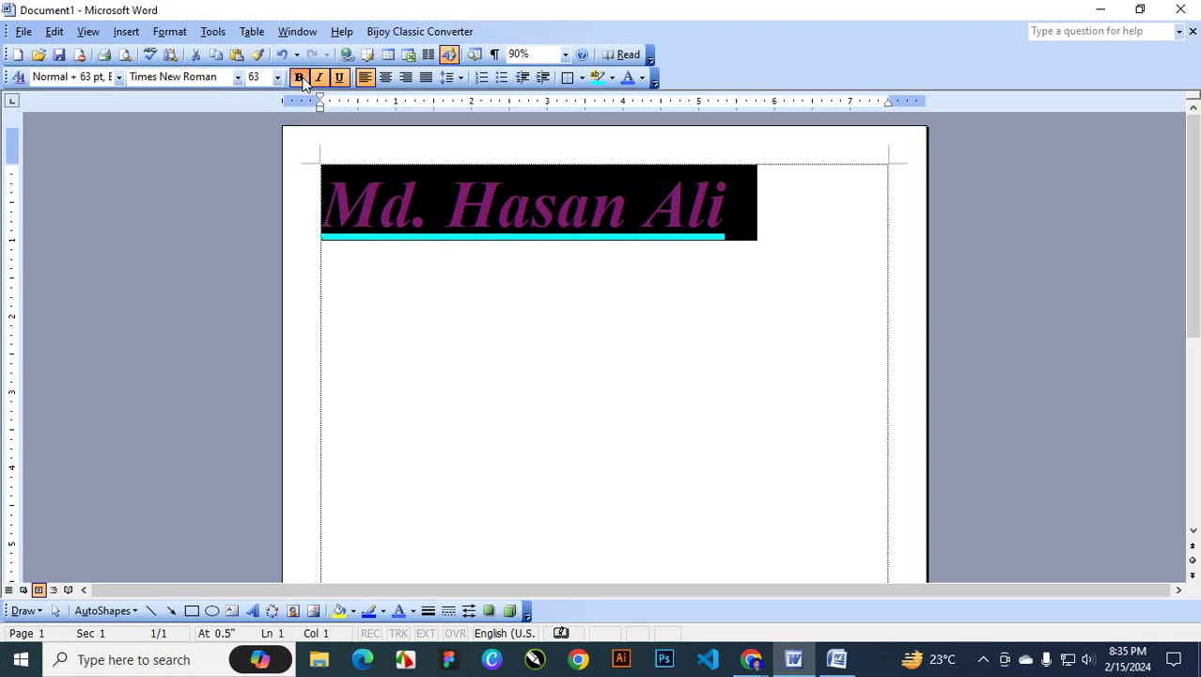
left_click(299, 78)
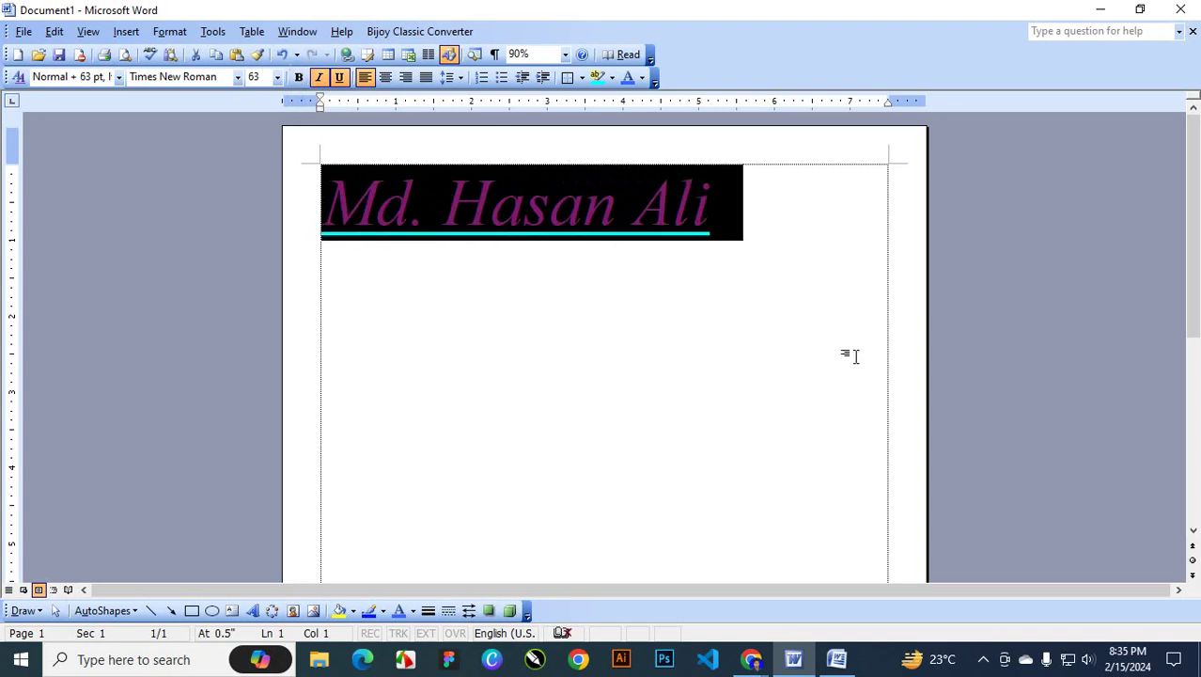
Toggle bold, then switch single and double underlines on and off, ending with no underline
key("ctrl+b")
key("ctrl+b")
left_click(341, 78)
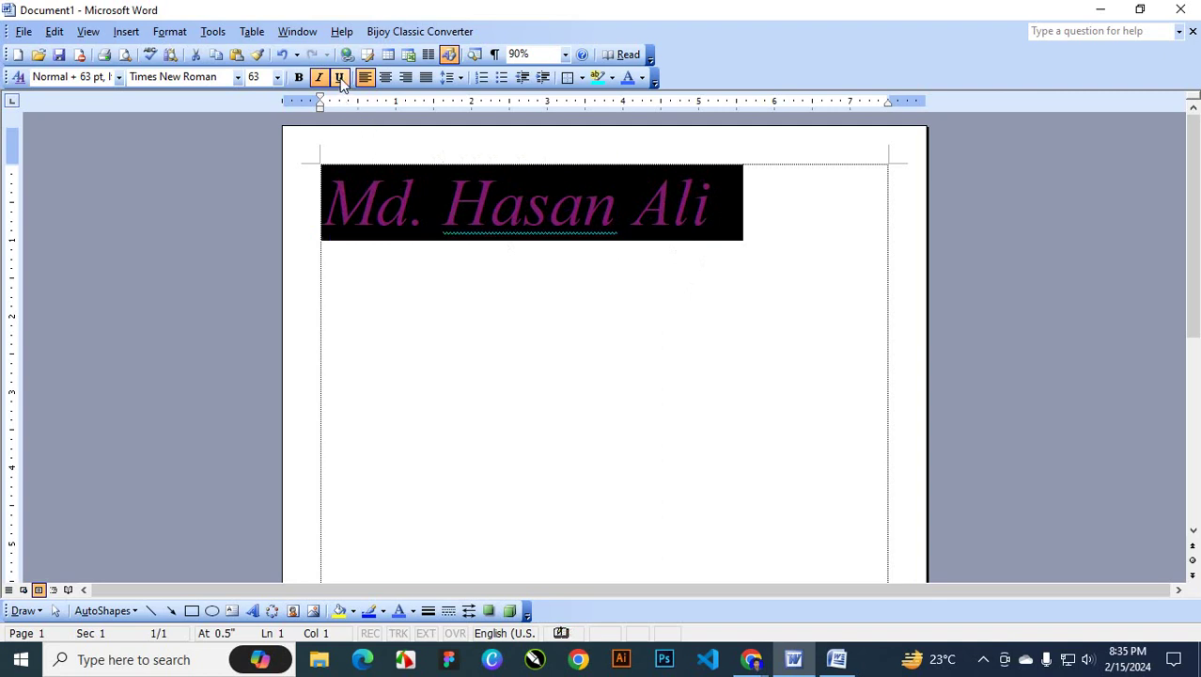
left_click(340, 78)
left_click(341, 78)
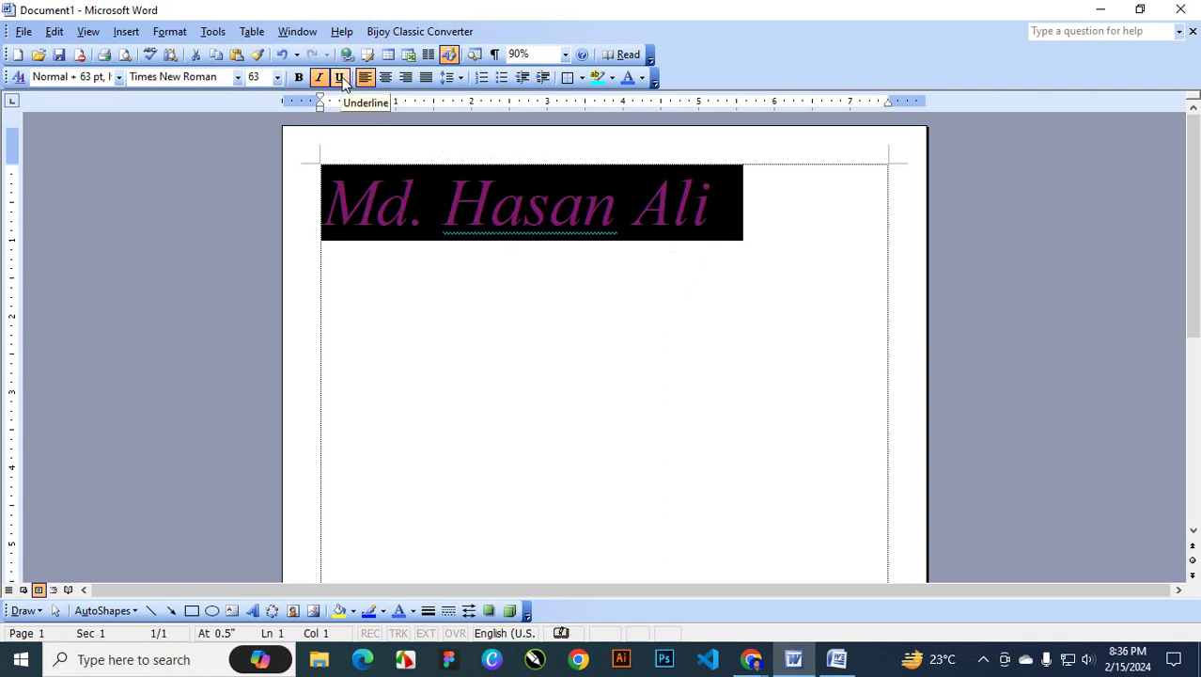
left_click(341, 78)
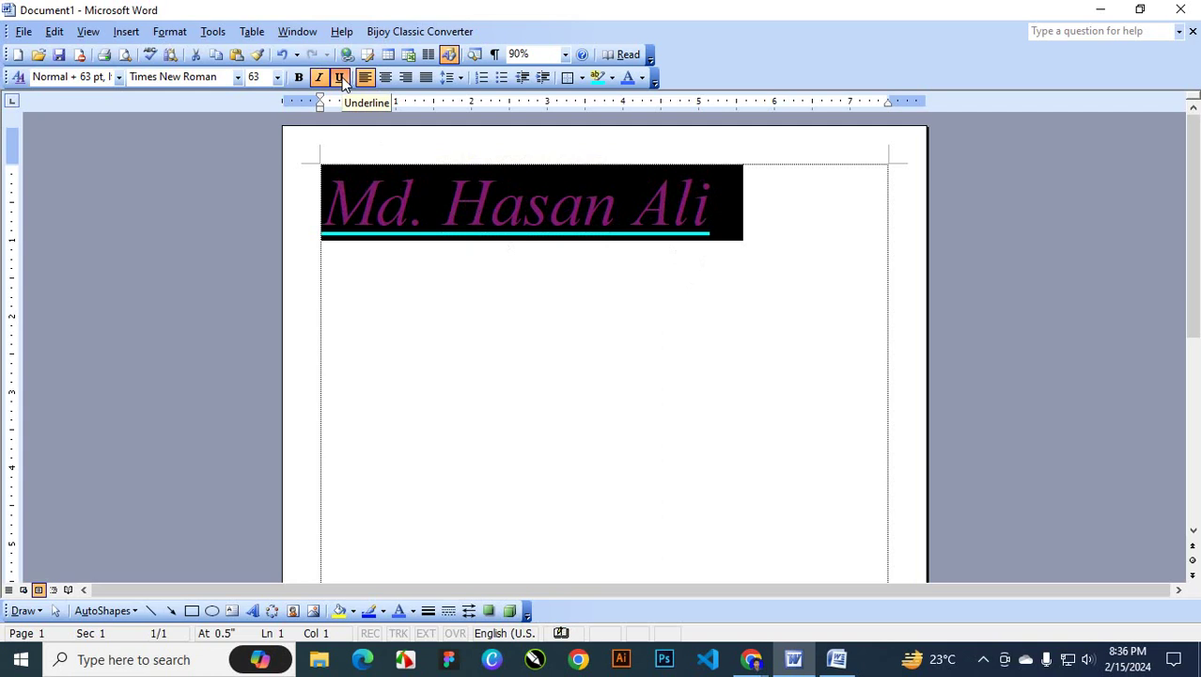
left_click(341, 78)
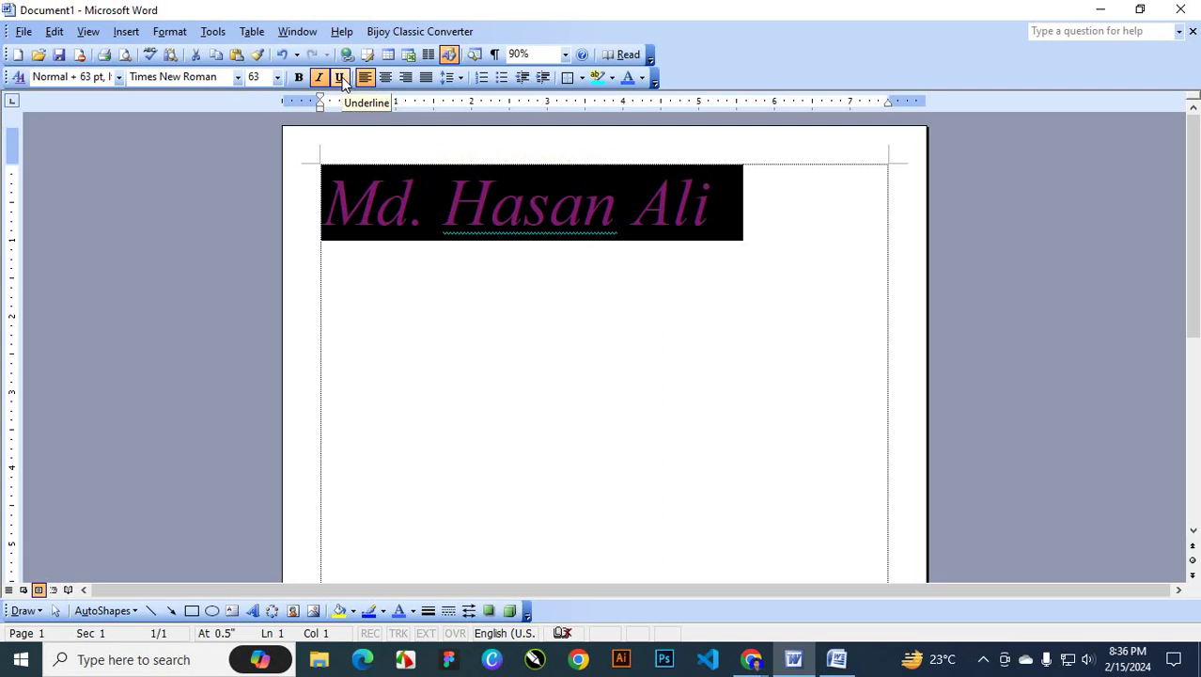
left_click(340, 78)
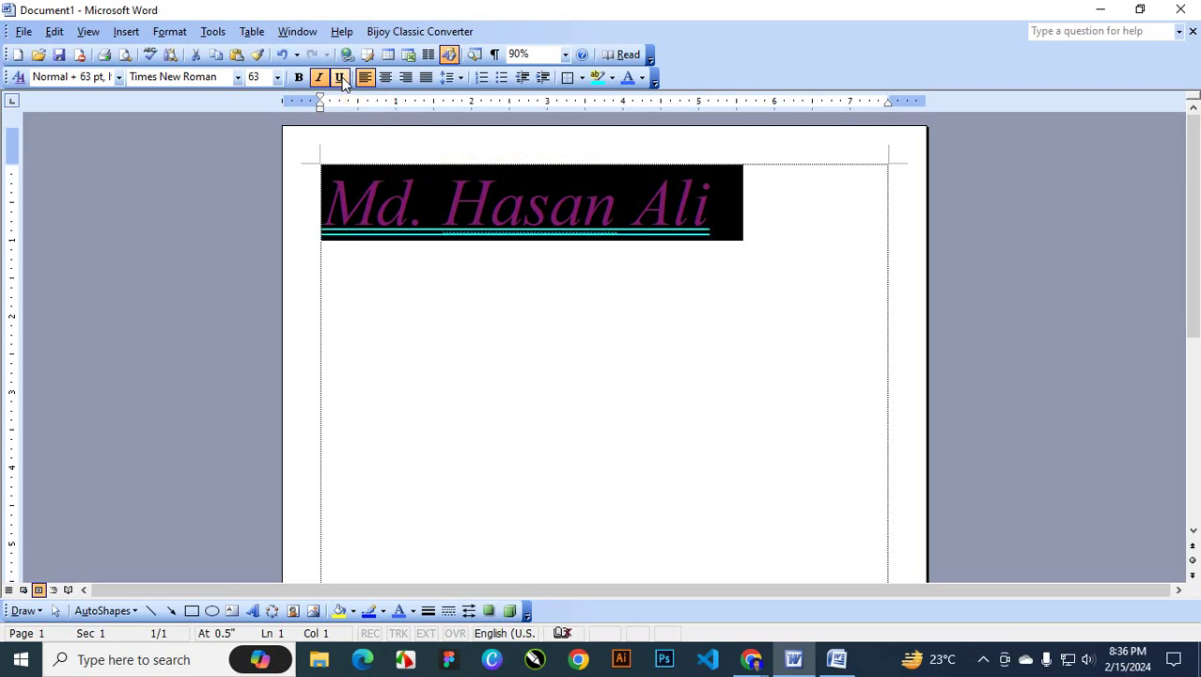
left_click(341, 78)
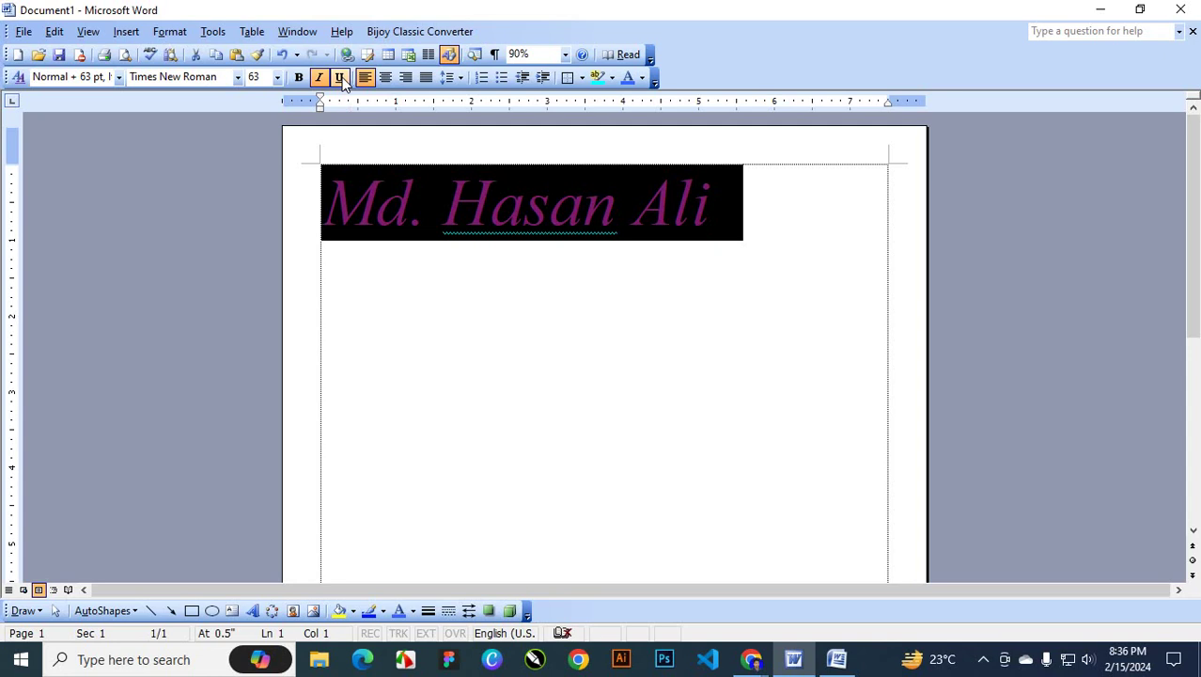
left_click(341, 78)
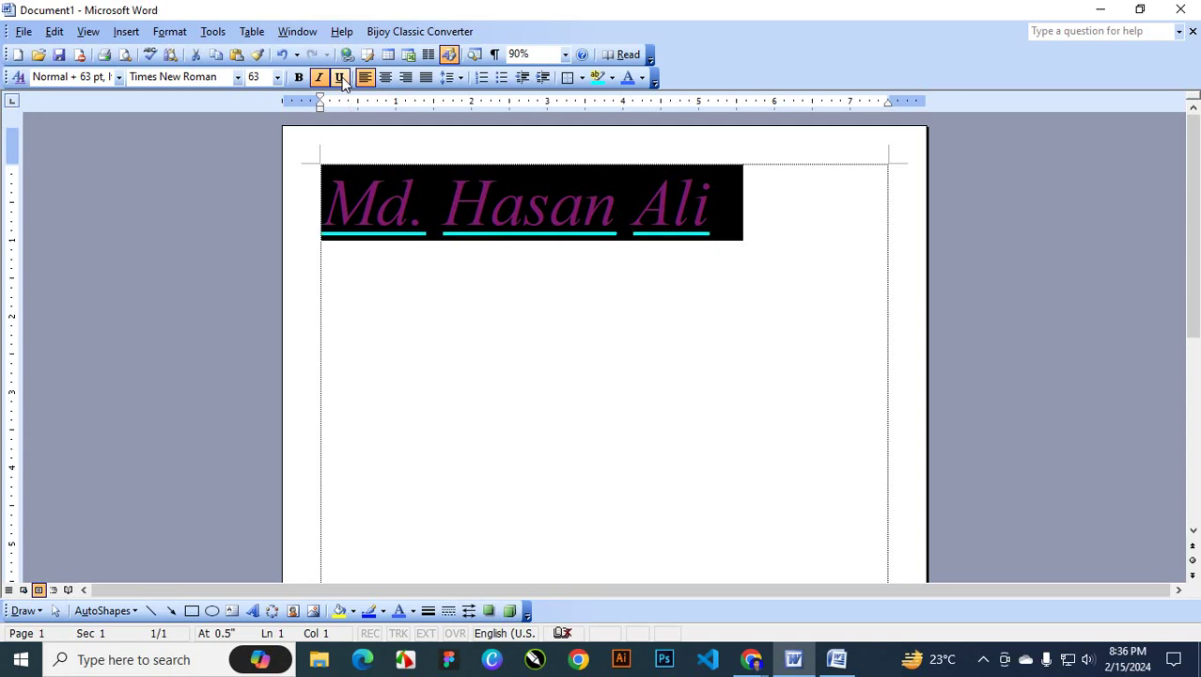
left_click(341, 78)
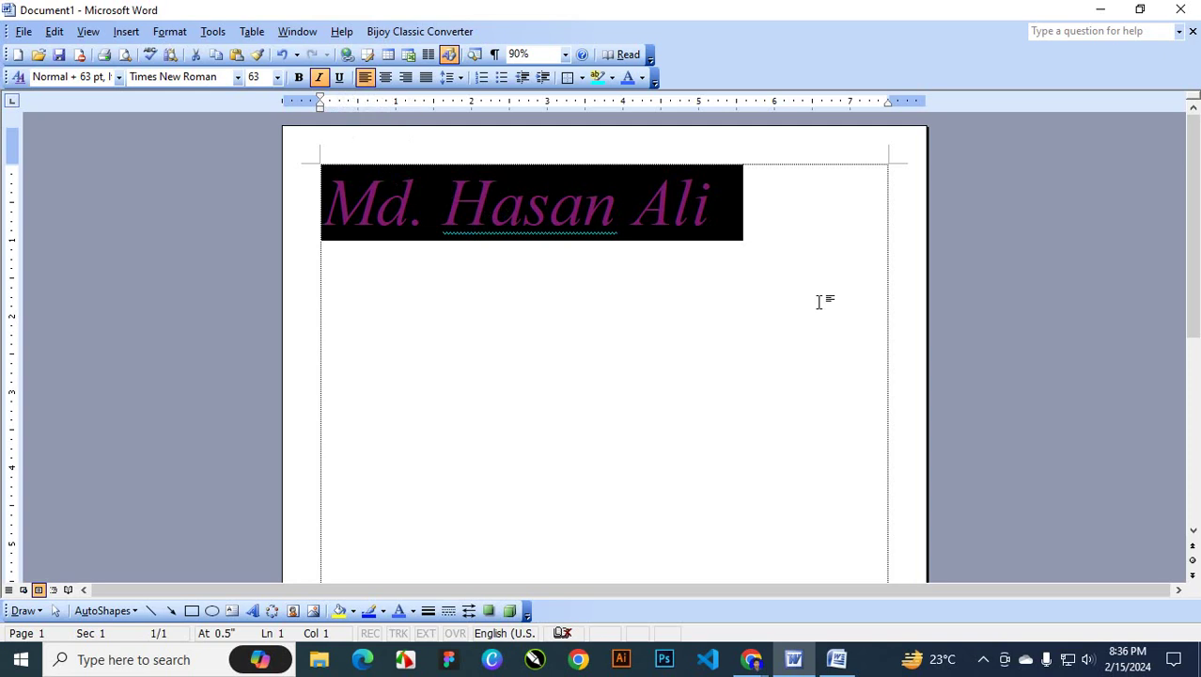
Try centred, left and right alignment on the name, finishing with justified alignment
key("ctrl+e")
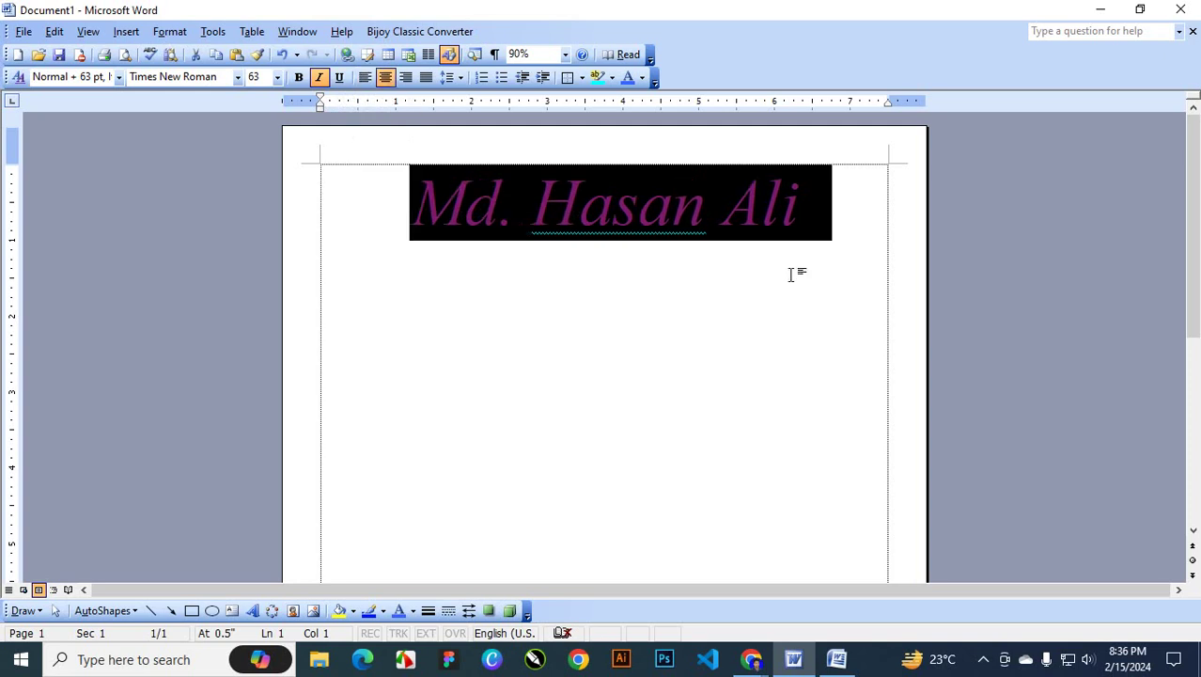
left_click(368, 83)
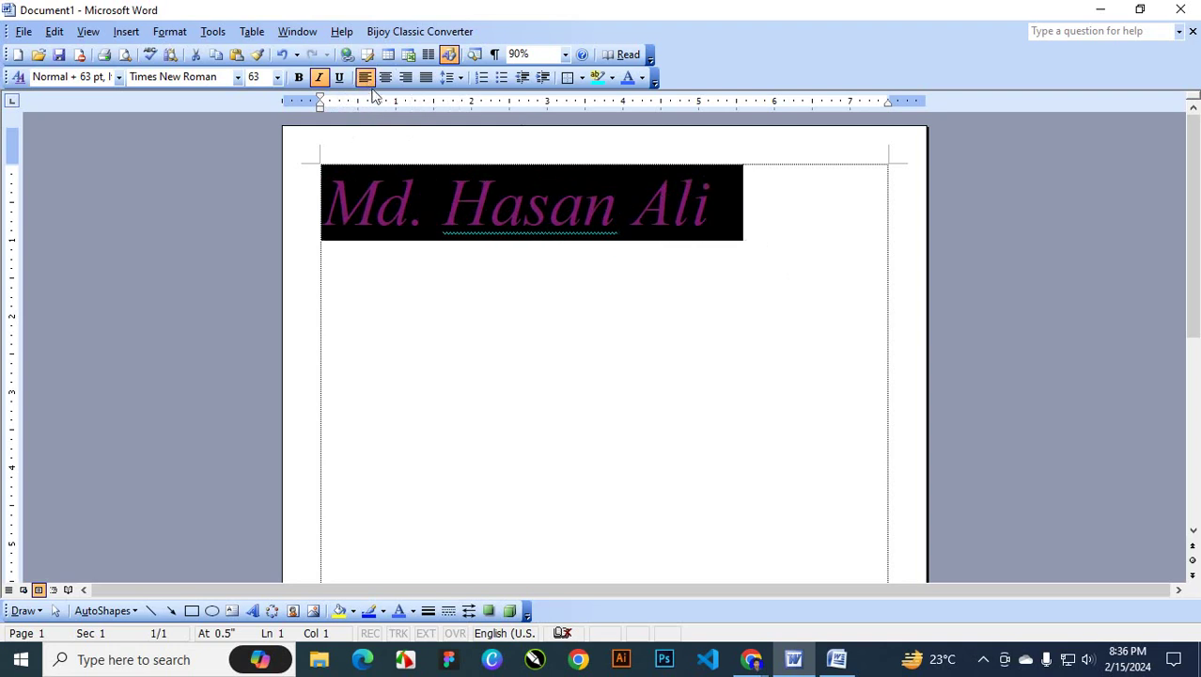
left_click(387, 80)
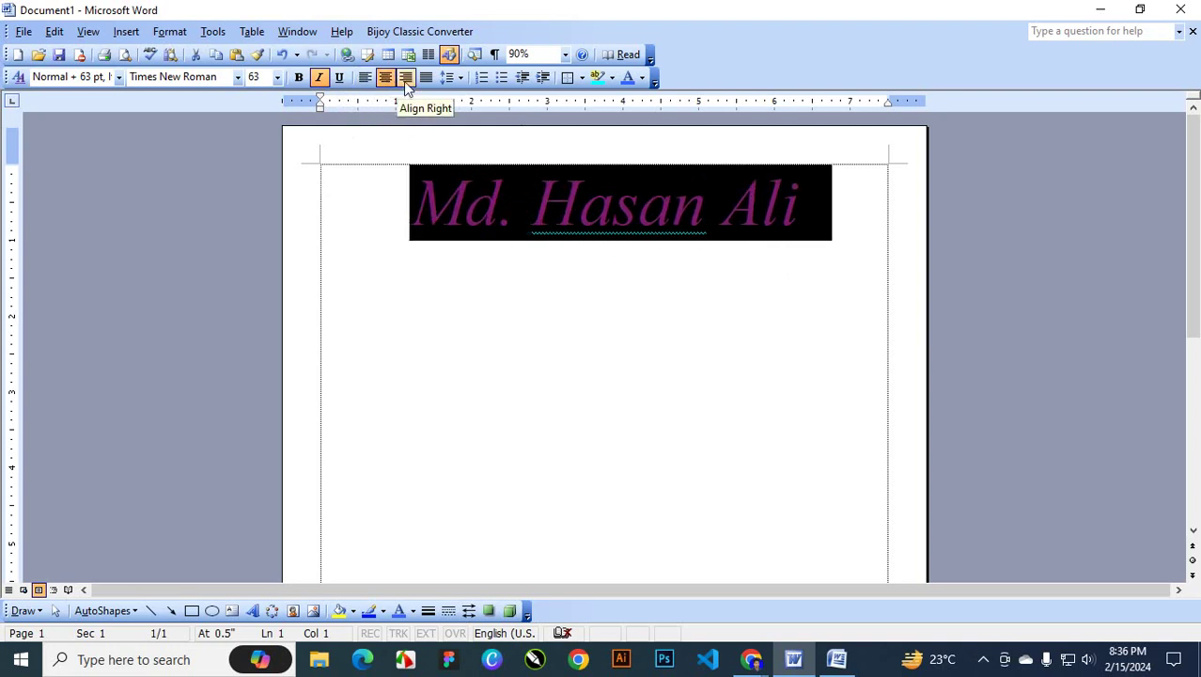
left_click(405, 79)
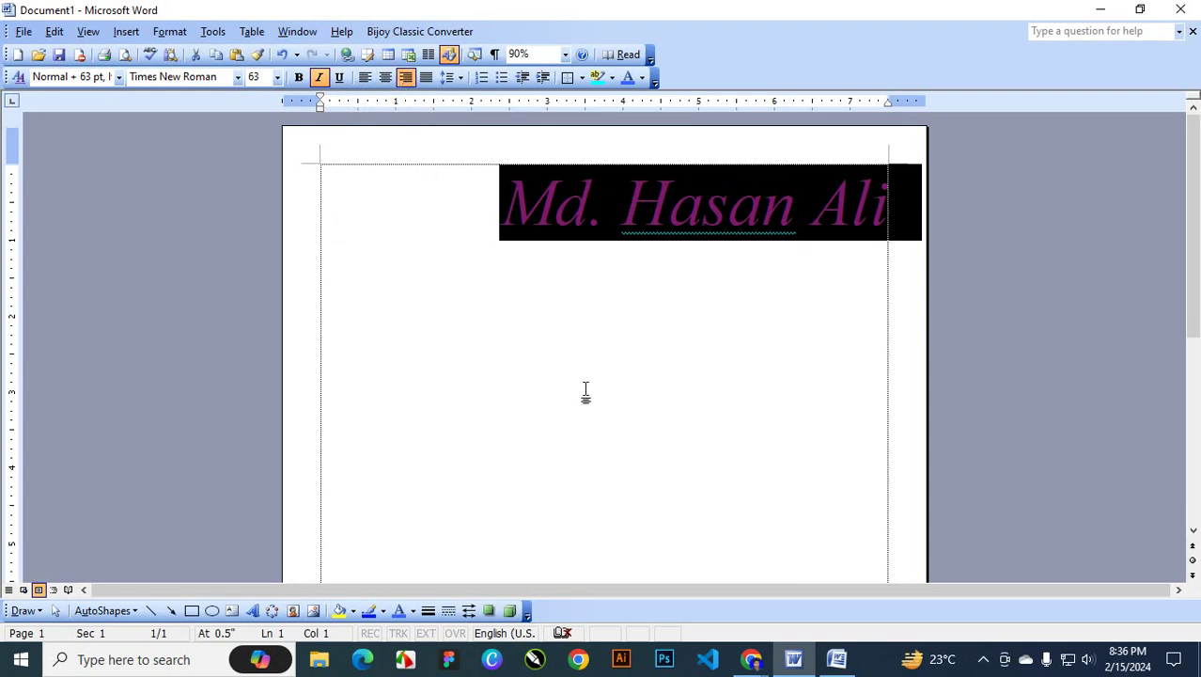
key("ctrl+e")
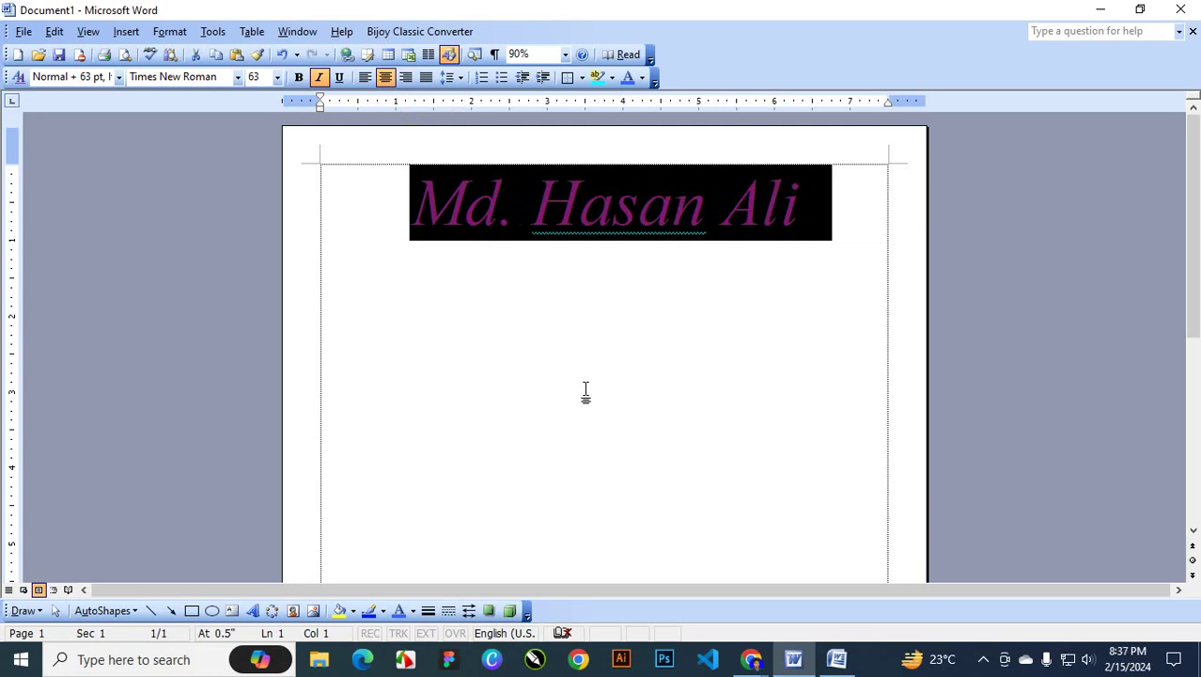
key("ctrl+r")
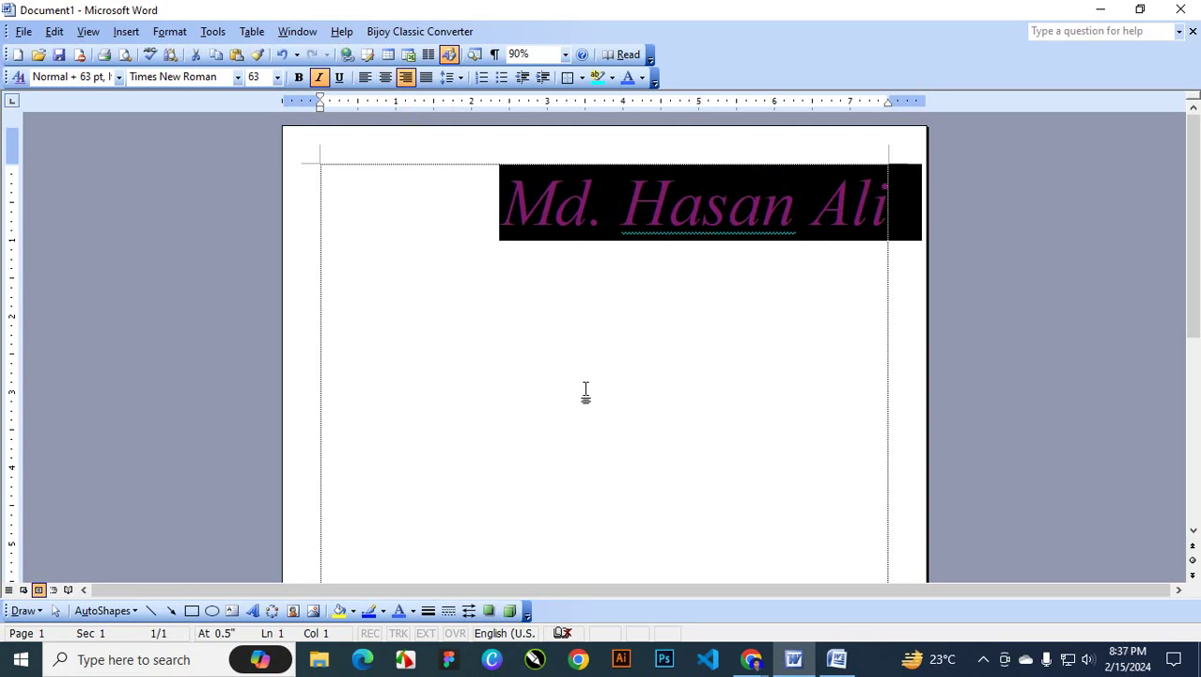
key("ctrl+l")
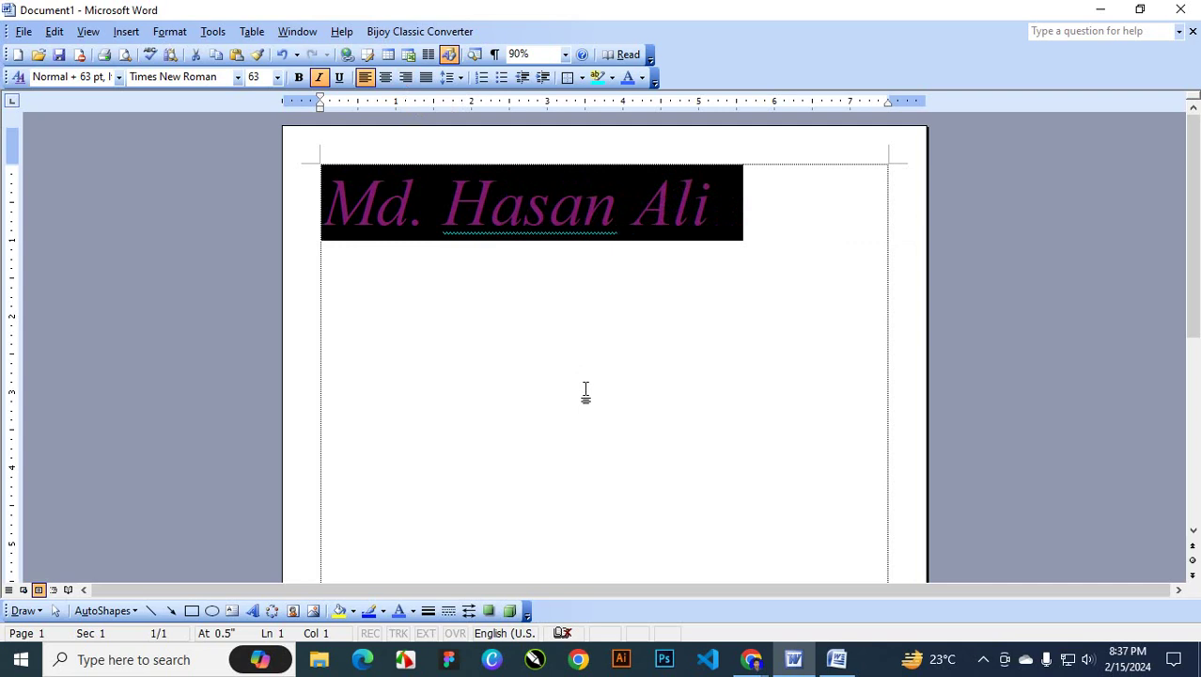
key("ctrl+j")
Apply a strikethrough to the name through the Font dialog
left_click(171, 34)
left_click(190, 51)
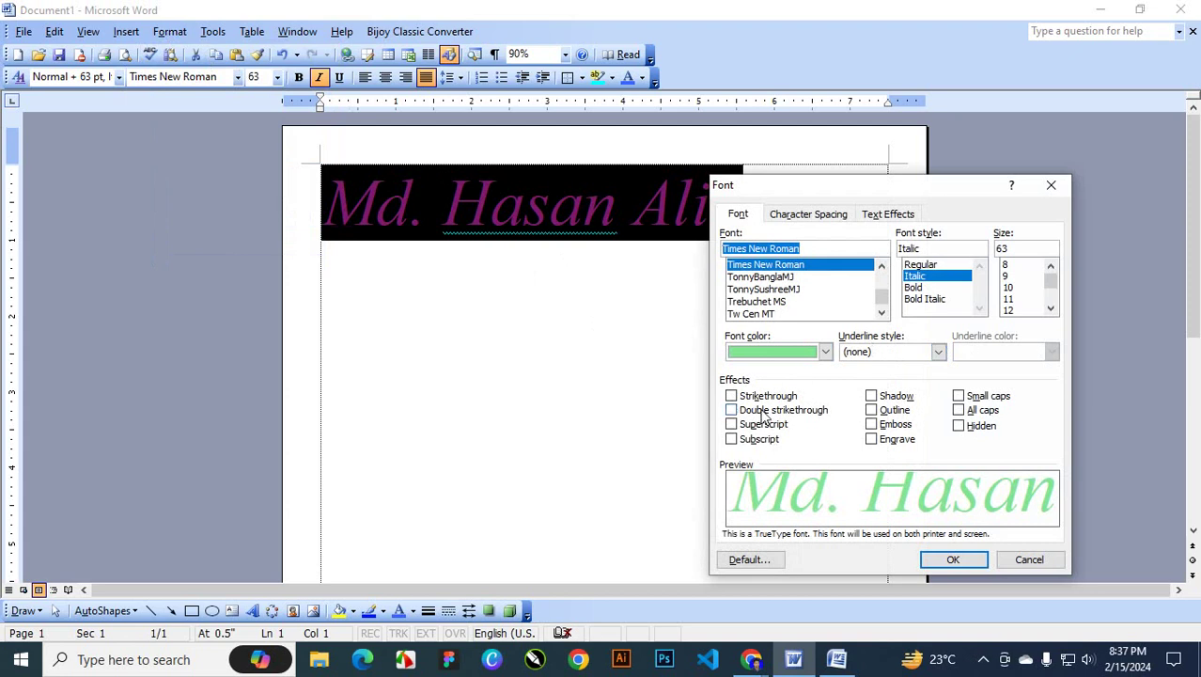
left_click(732, 396)
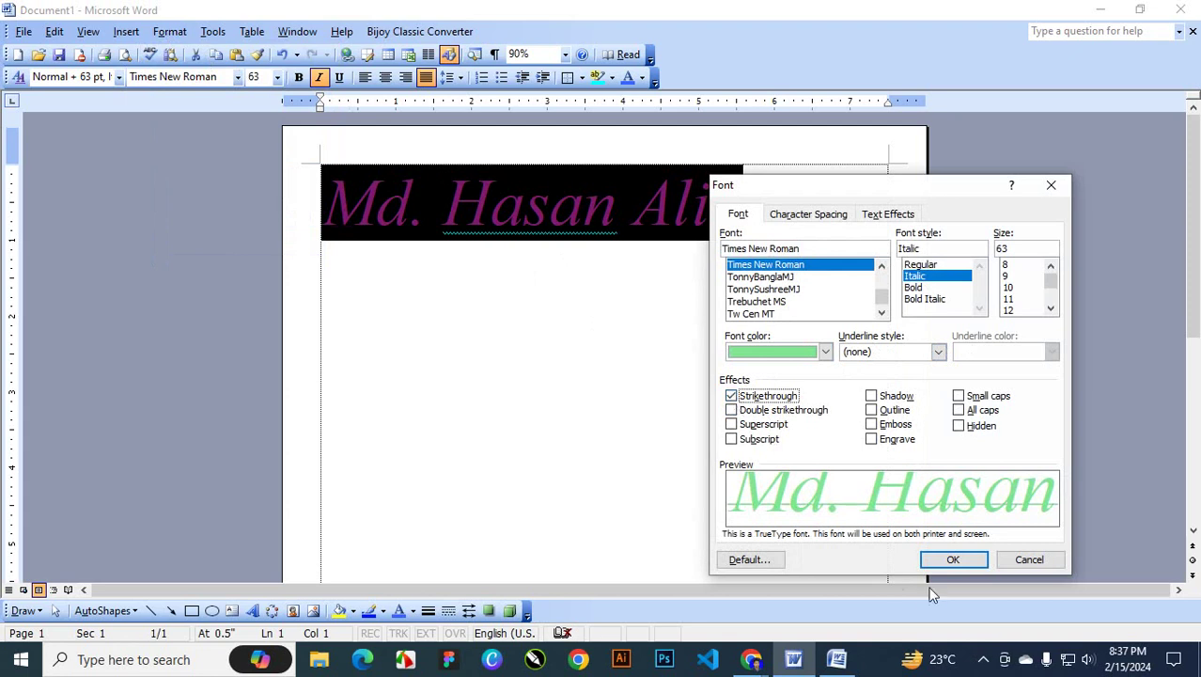
left_click(951, 560)
left_click(778, 257)
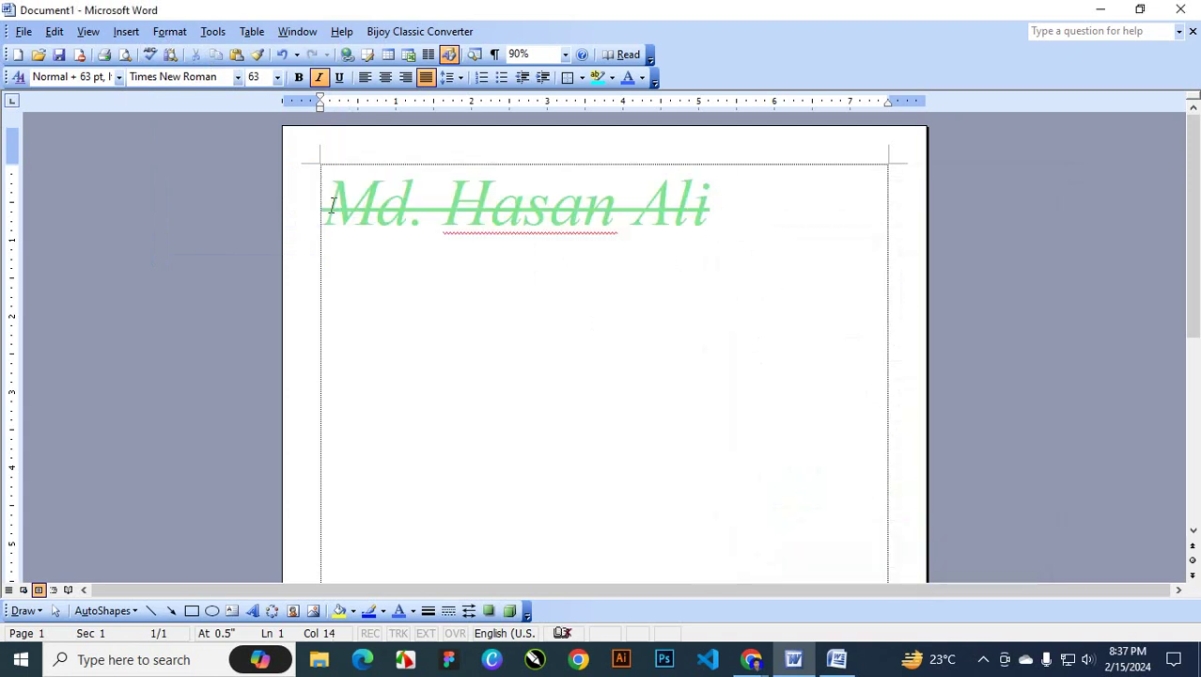
Give the first two words of the name a double strikethrough
left_click_drag(324, 202, 685, 220)
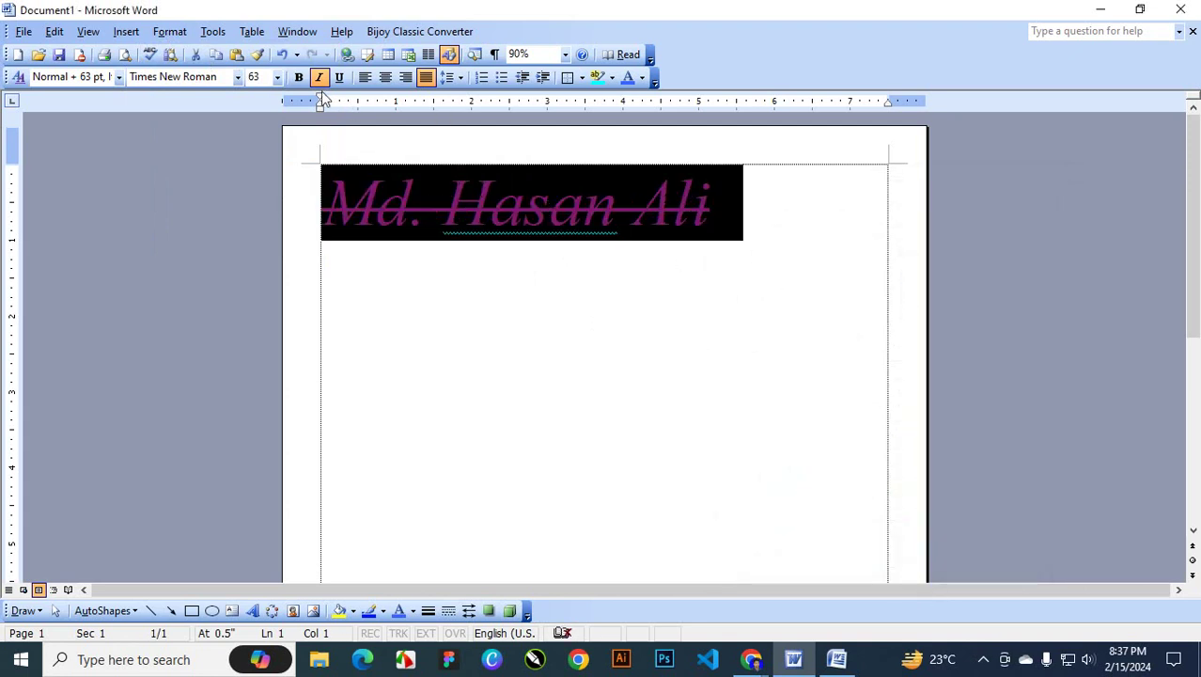
left_click(169, 31)
left_click(199, 49)
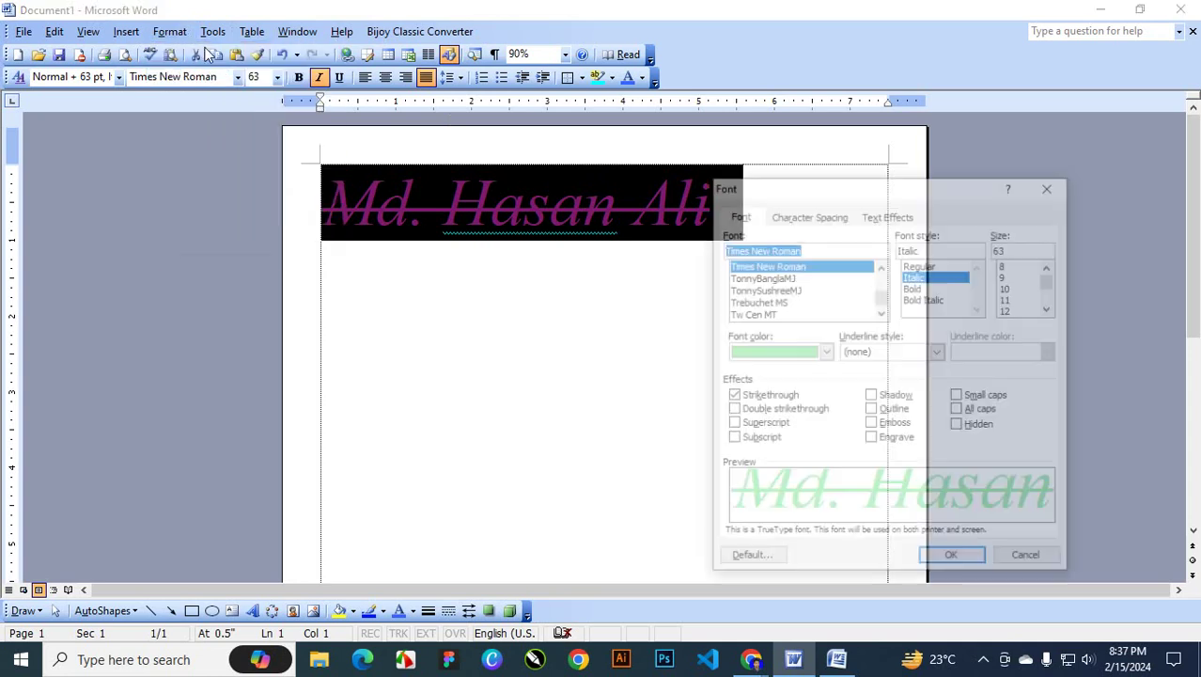
left_click(764, 410)
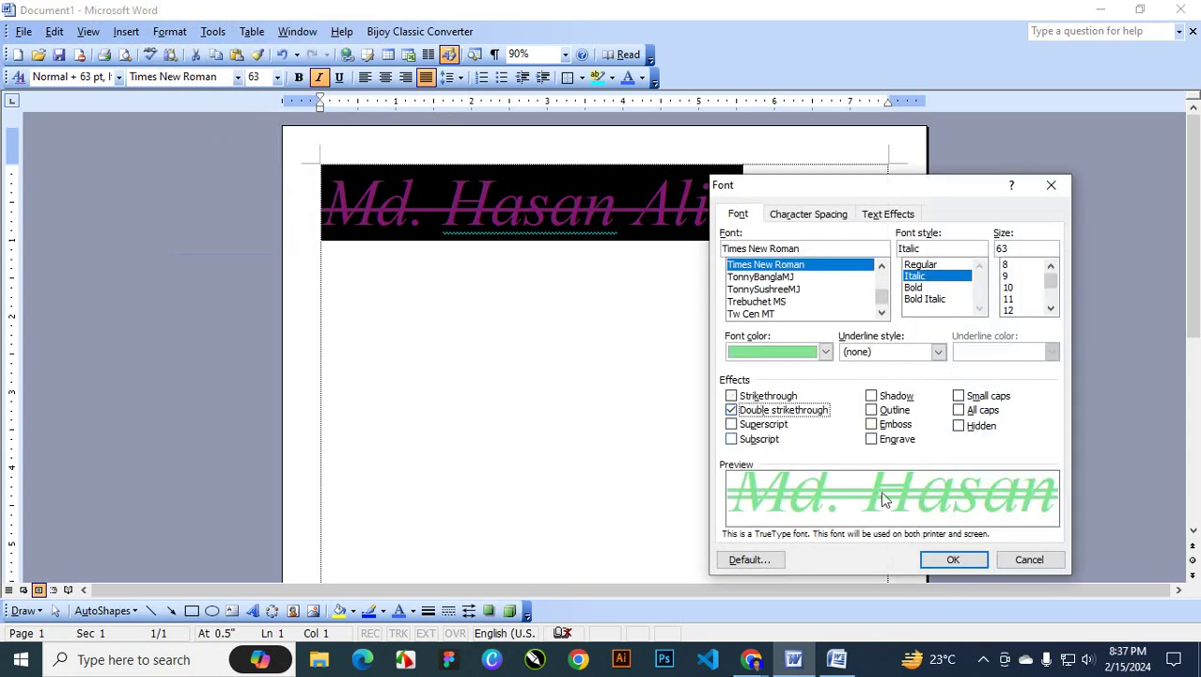
left_click(953, 559)
left_click(670, 212)
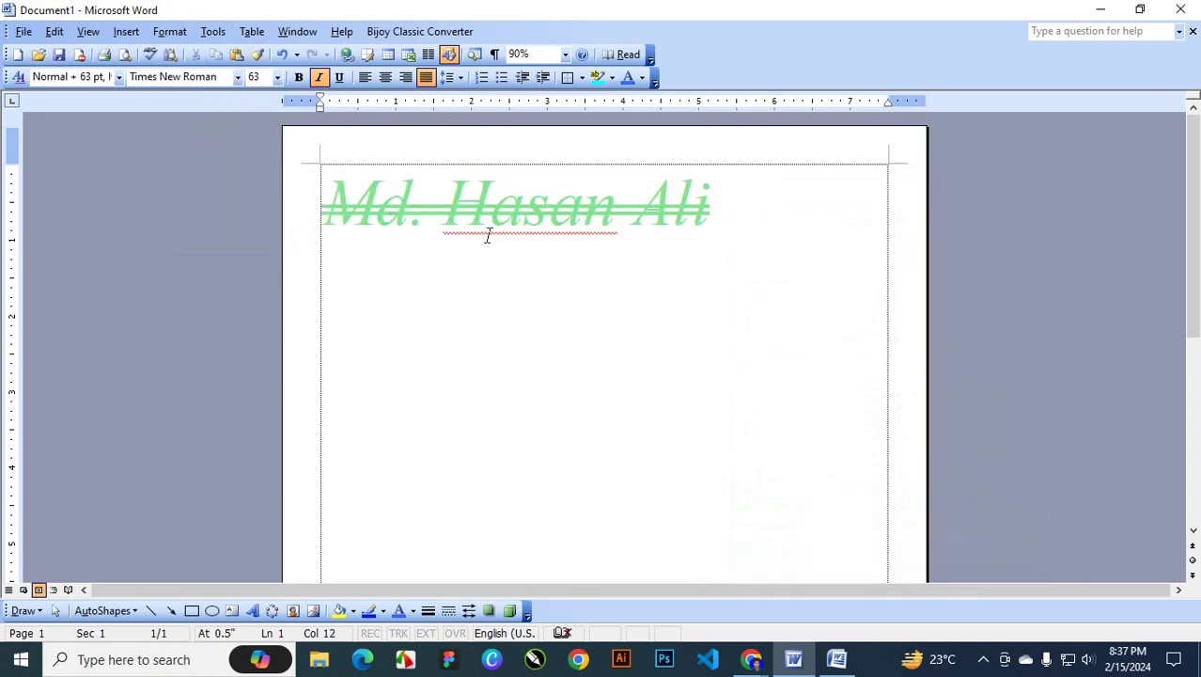
Remove the double strikethrough from the whole name and apply light green colour
left_click_drag(324, 209, 728, 209)
left_click(171, 31)
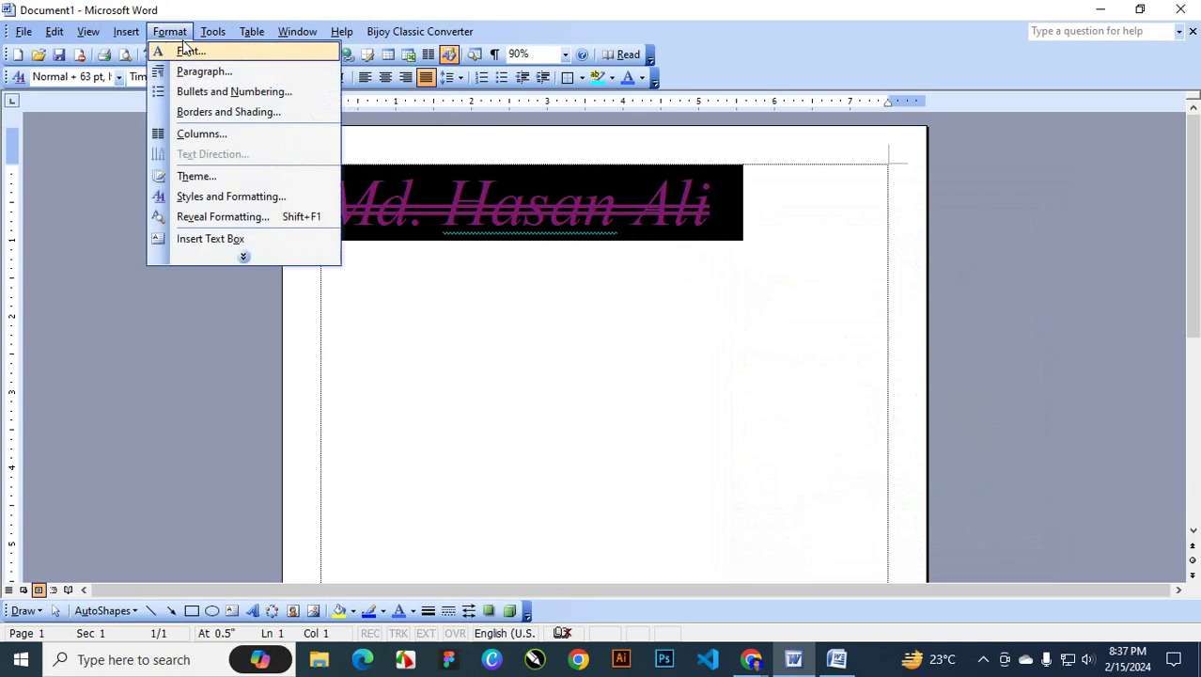
left_click(191, 51)
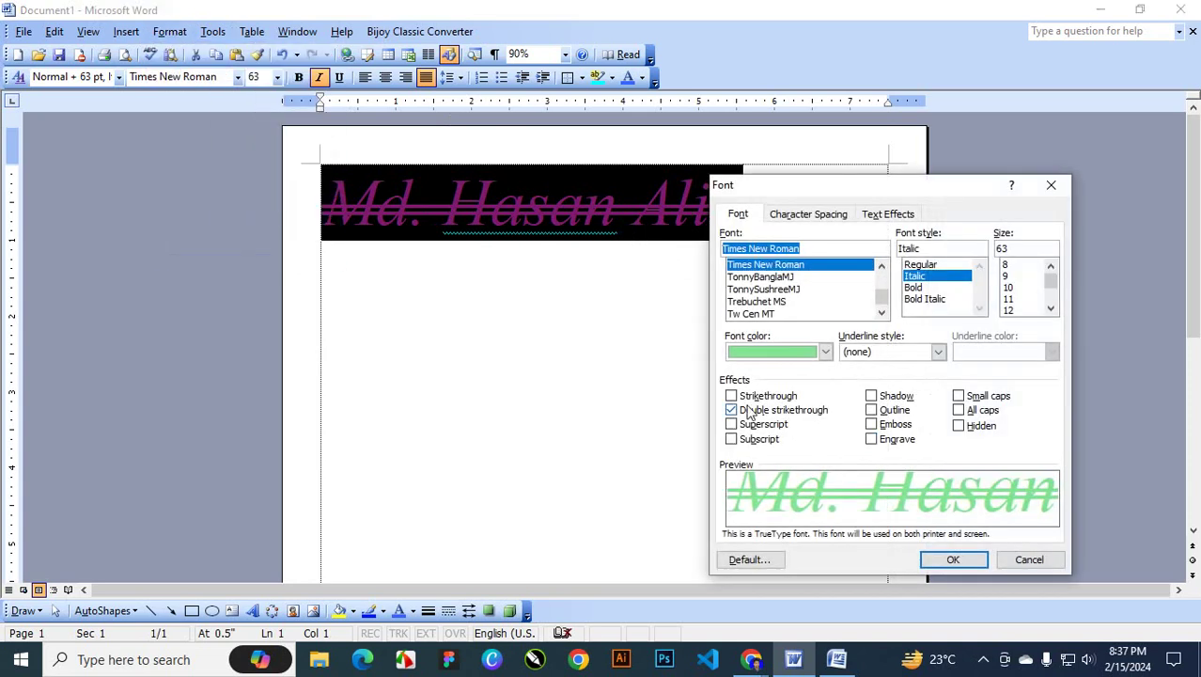
left_click(749, 410)
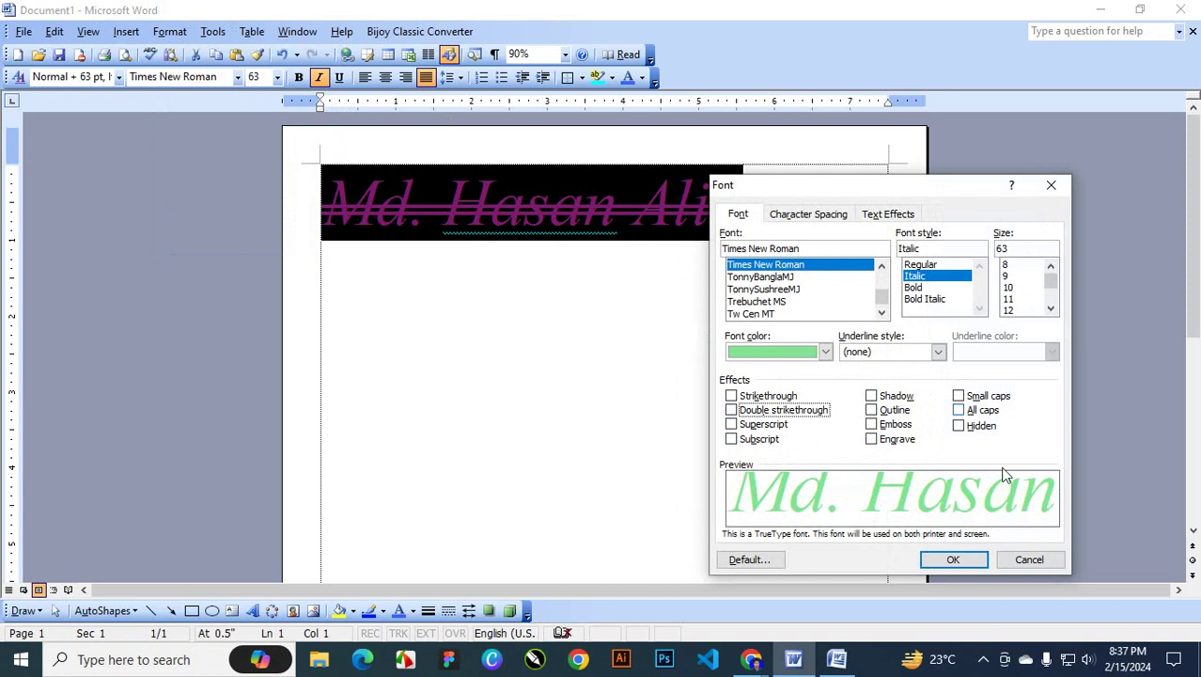
left_click(979, 559)
Type 52 on the centred empty line below the green name
double_click(630, 417)
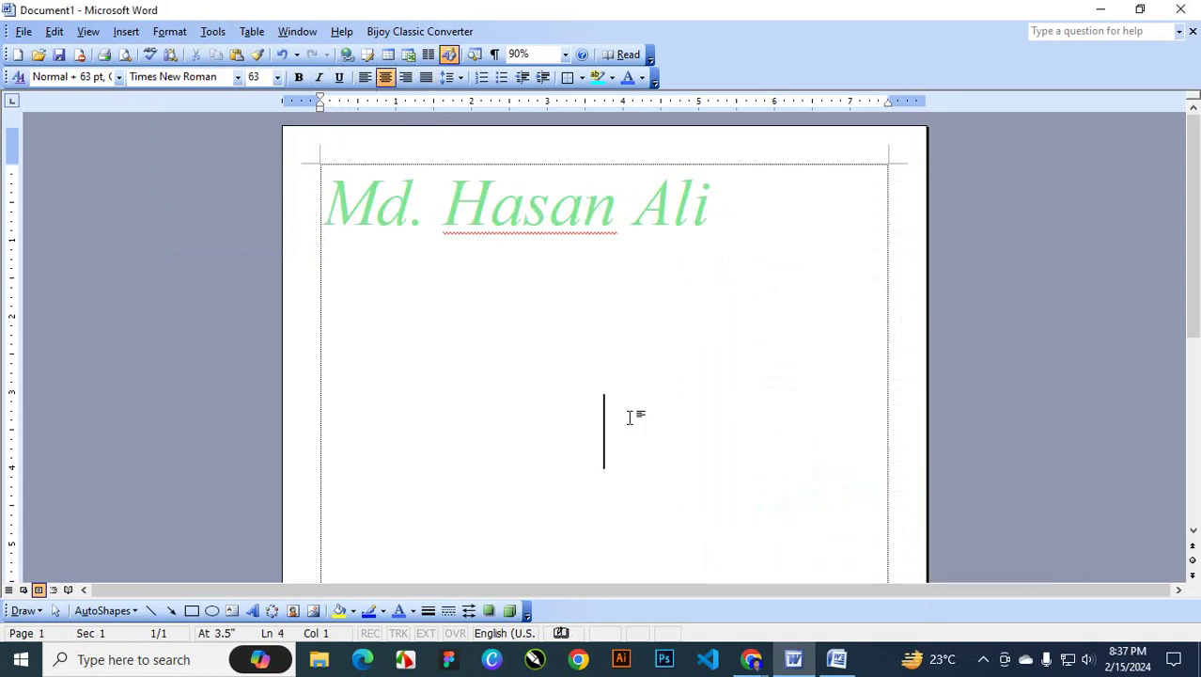
type("52")
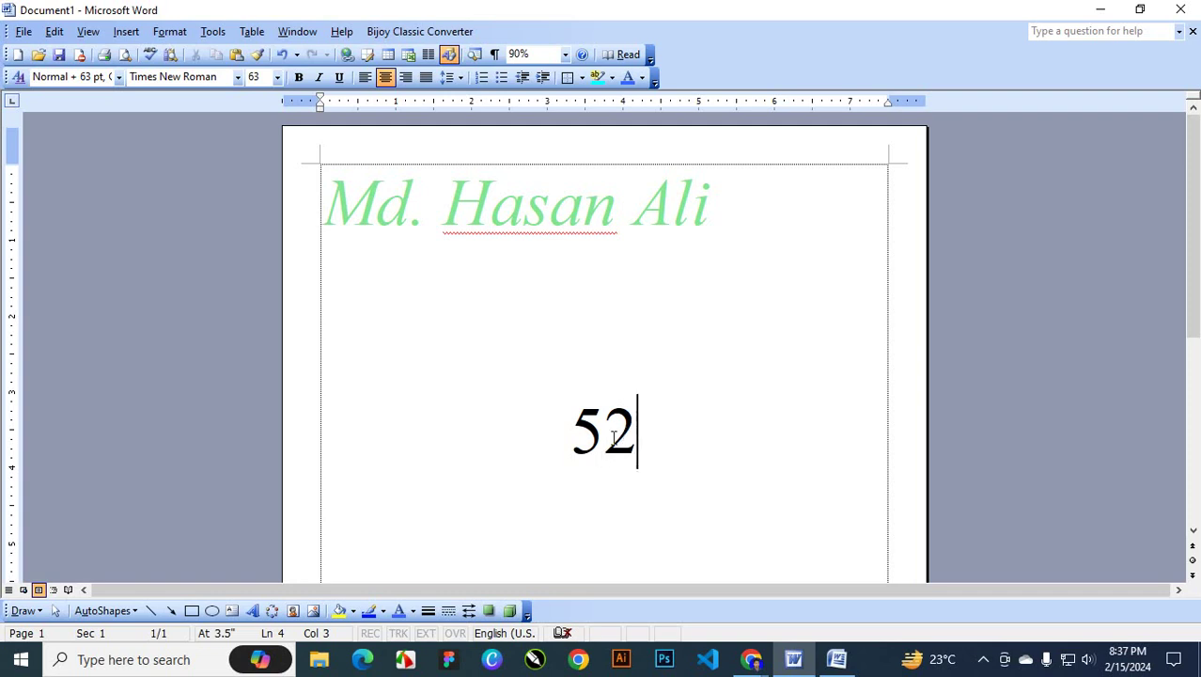
left_click(985, 660)
left_click_drag(638, 428, 622, 425)
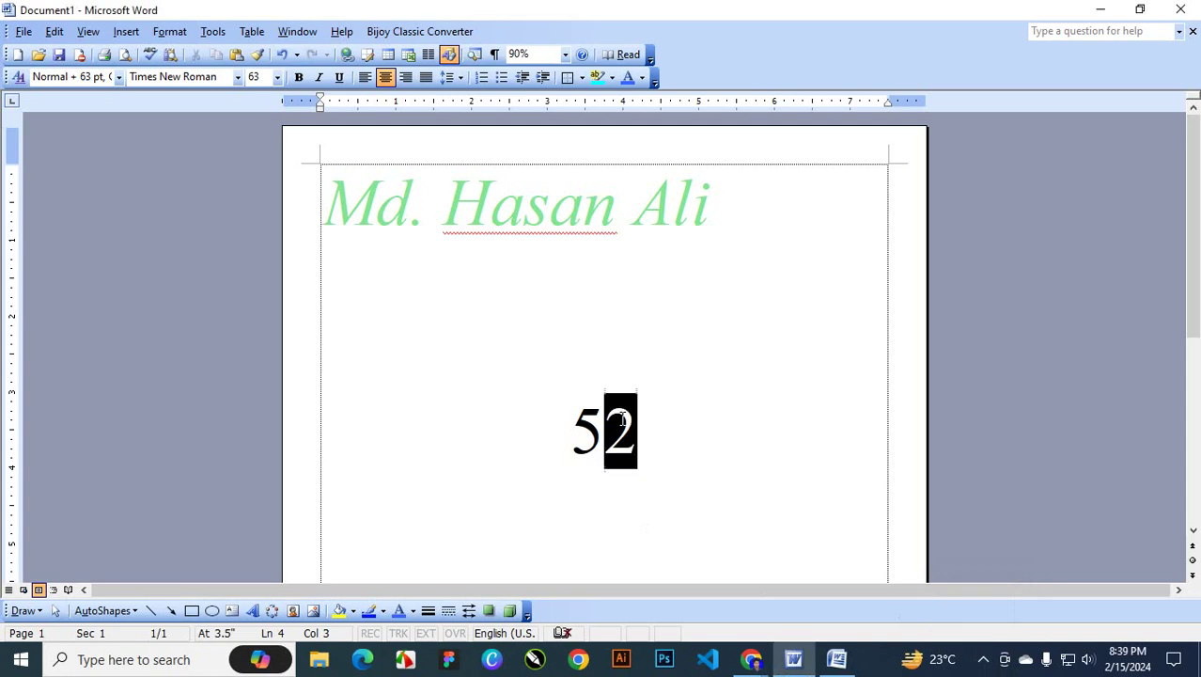
left_click(171, 33)
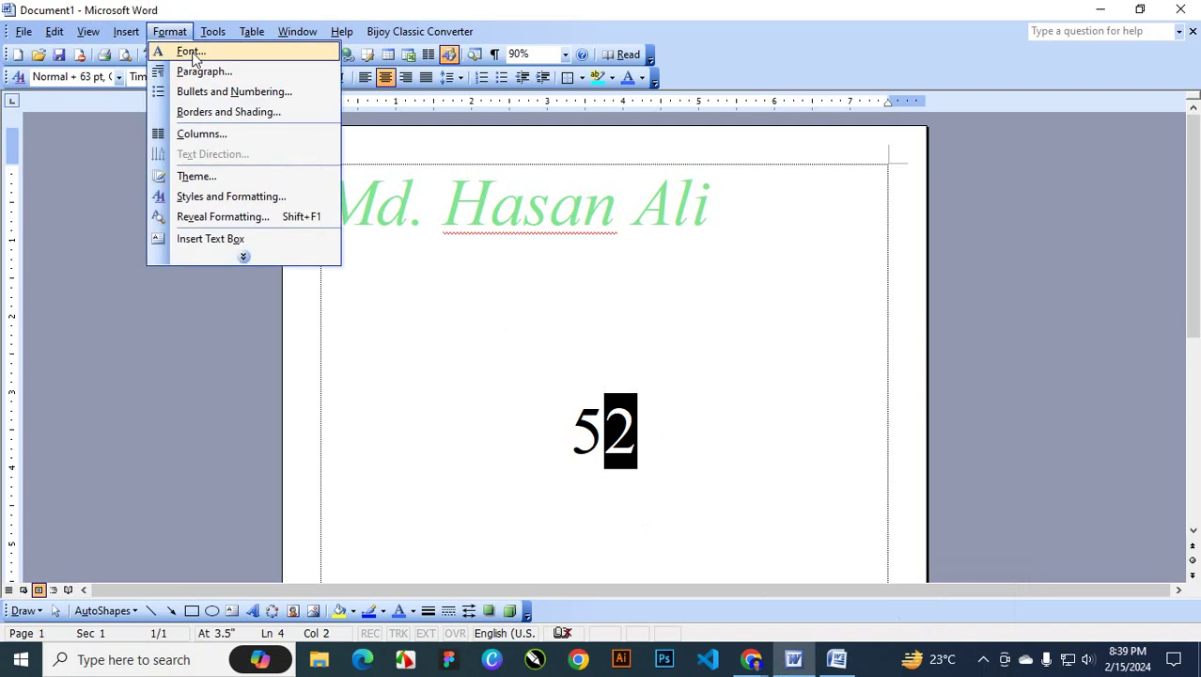
left_click(188, 51)
left_click(763, 425)
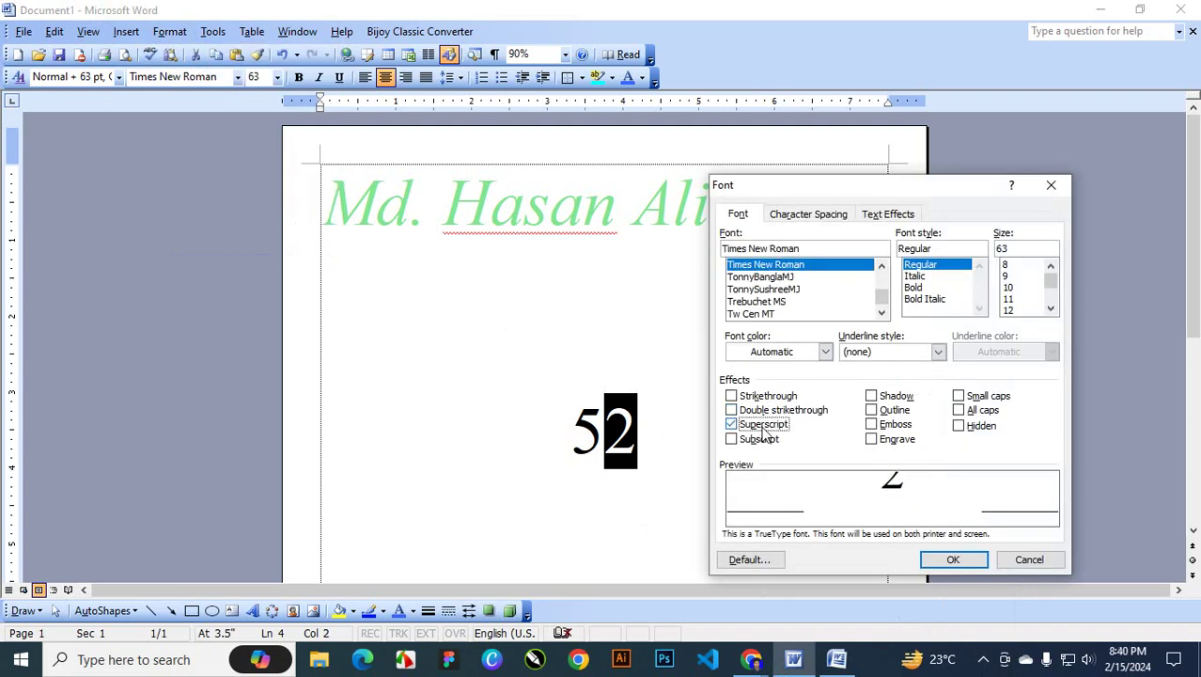
left_click(950, 560)
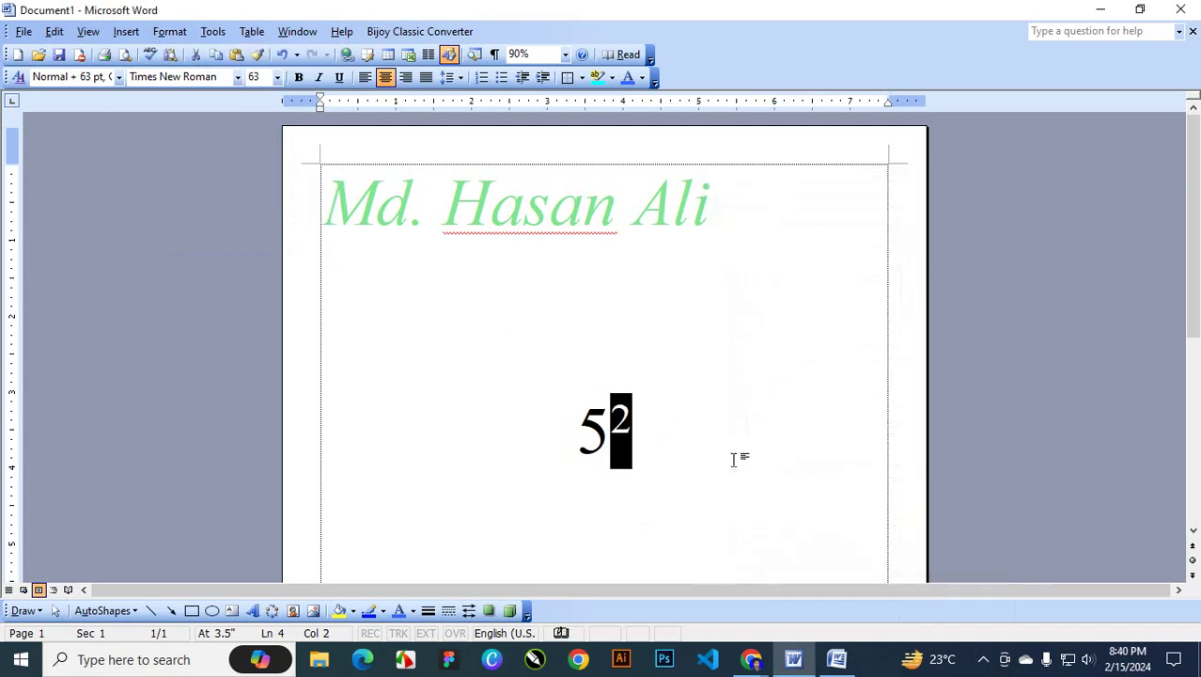
left_click(645, 427)
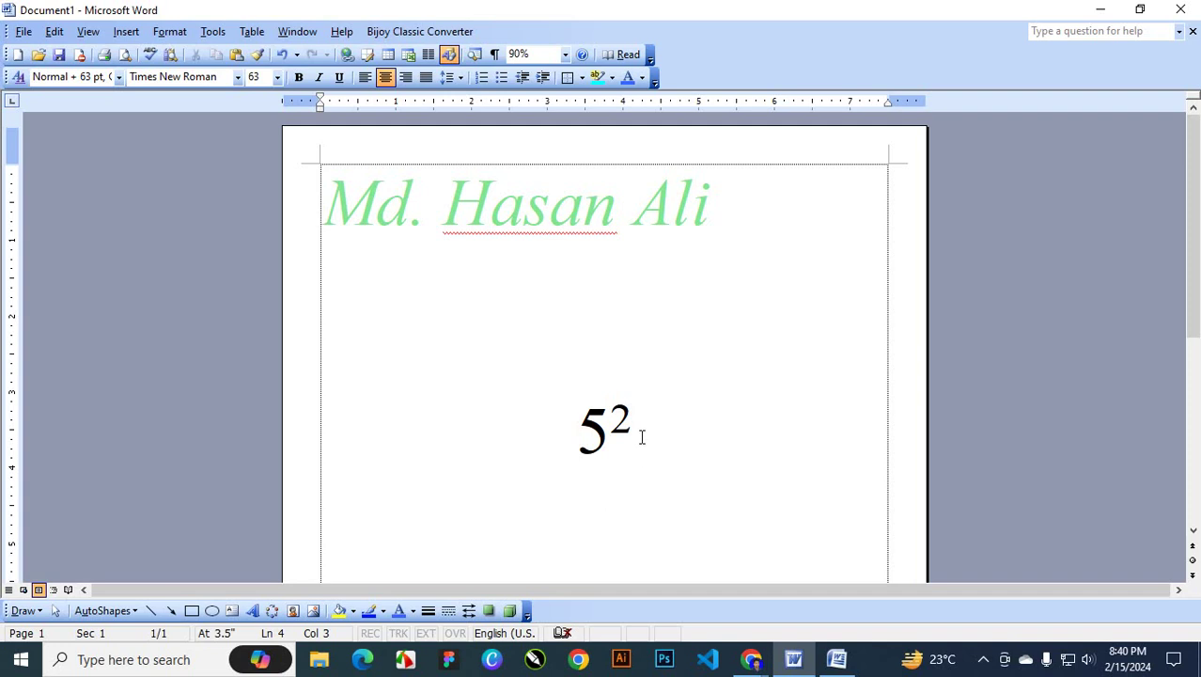
double_click(622, 419)
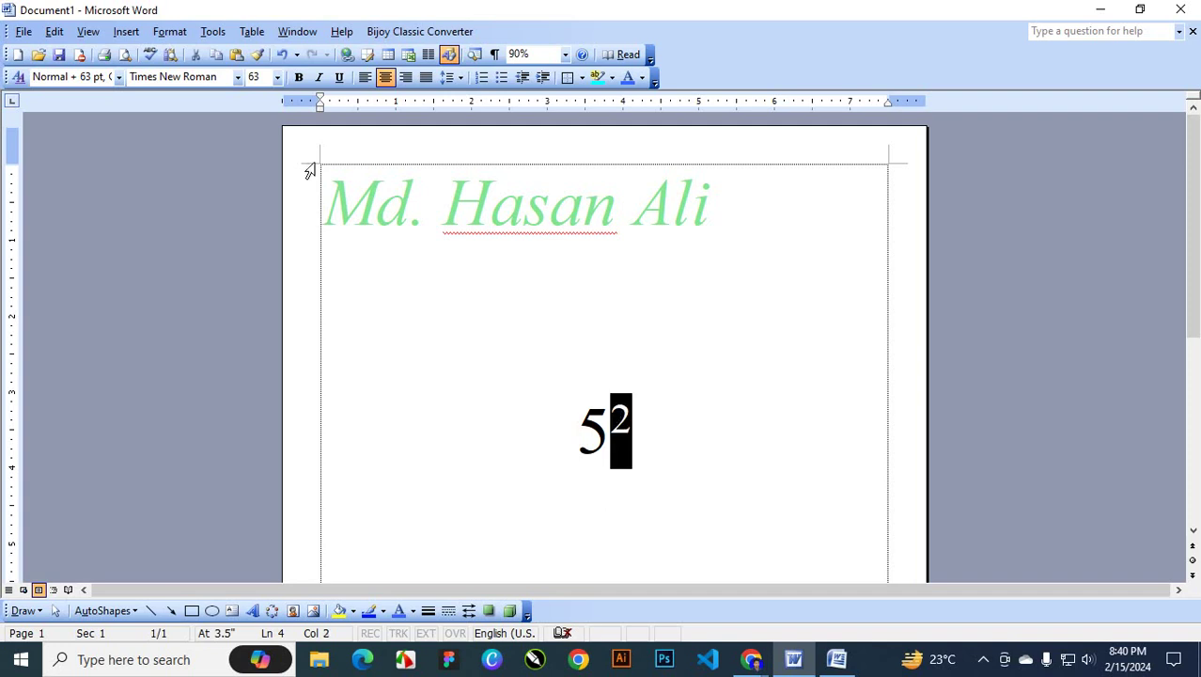
left_click(170, 33)
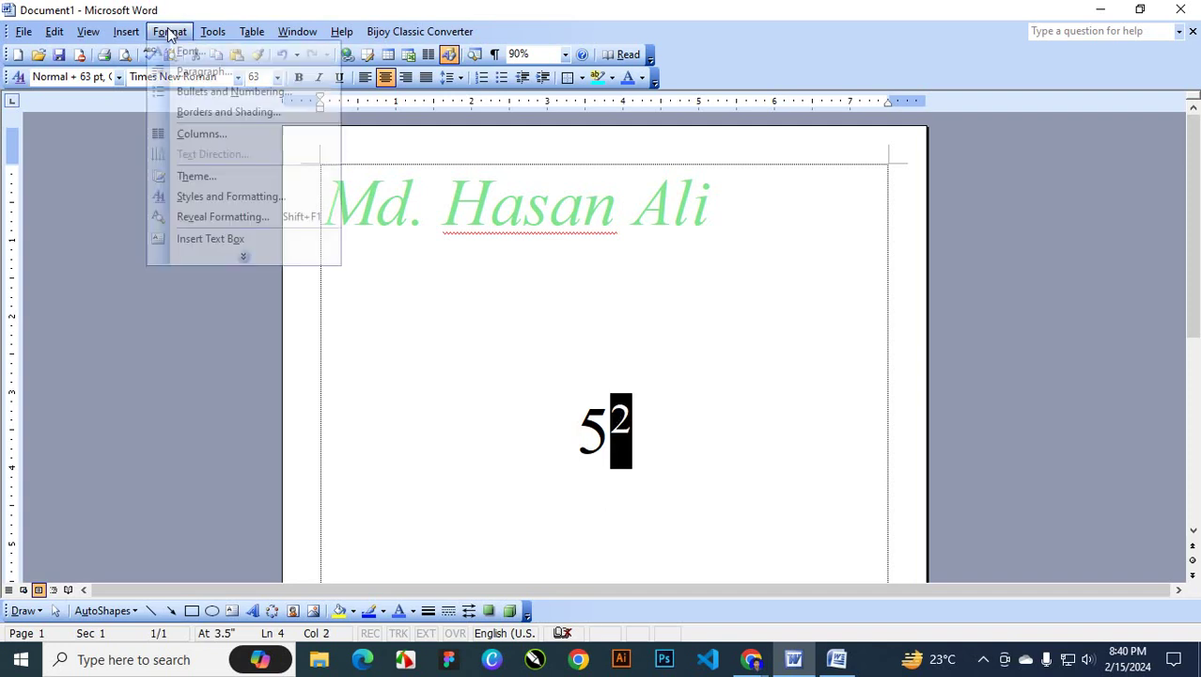
left_click(227, 53)
left_click(763, 425)
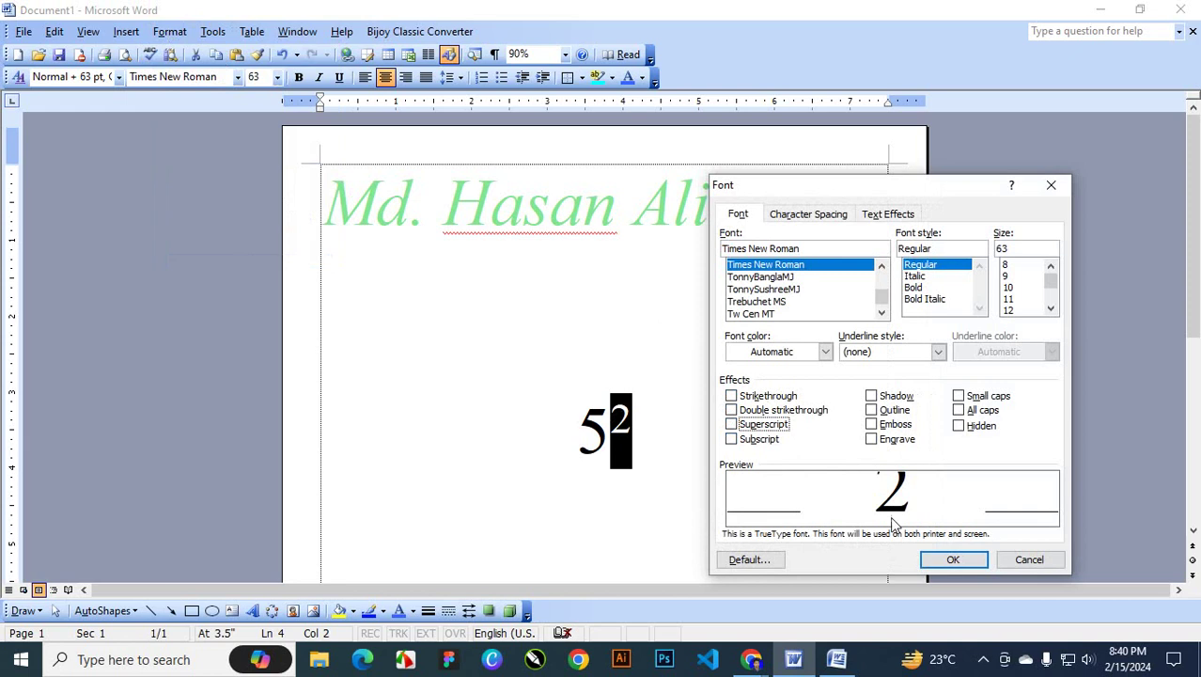
left_click(955, 559)
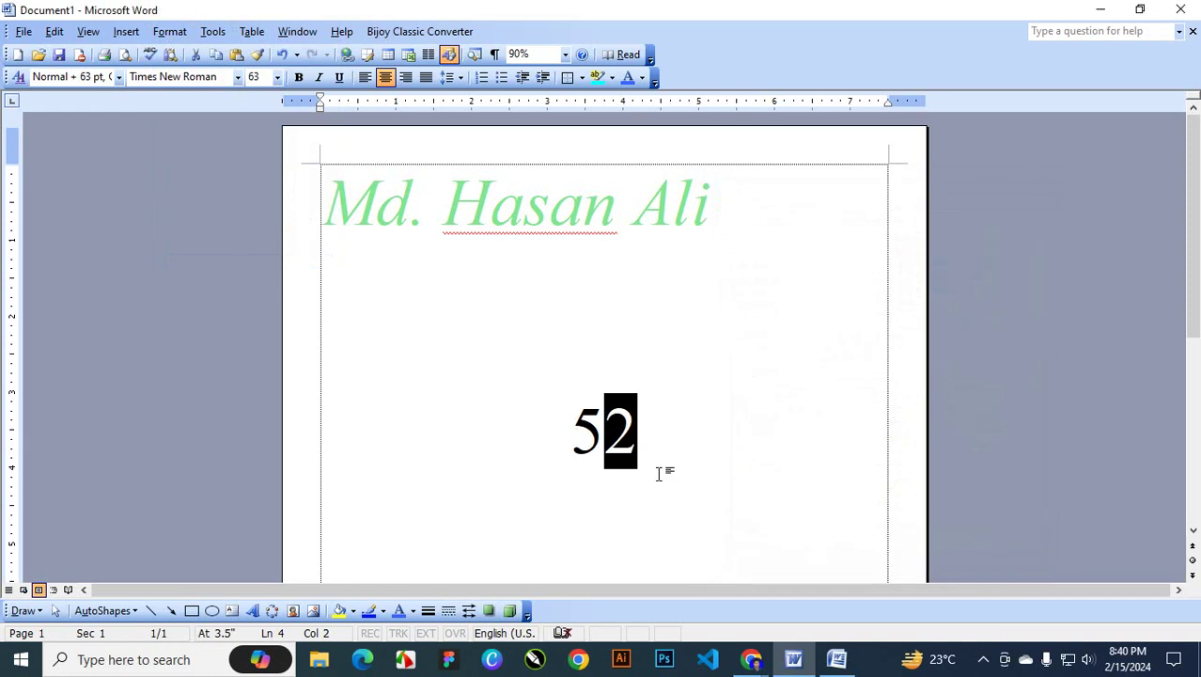
key("ctrl+shift+equal")
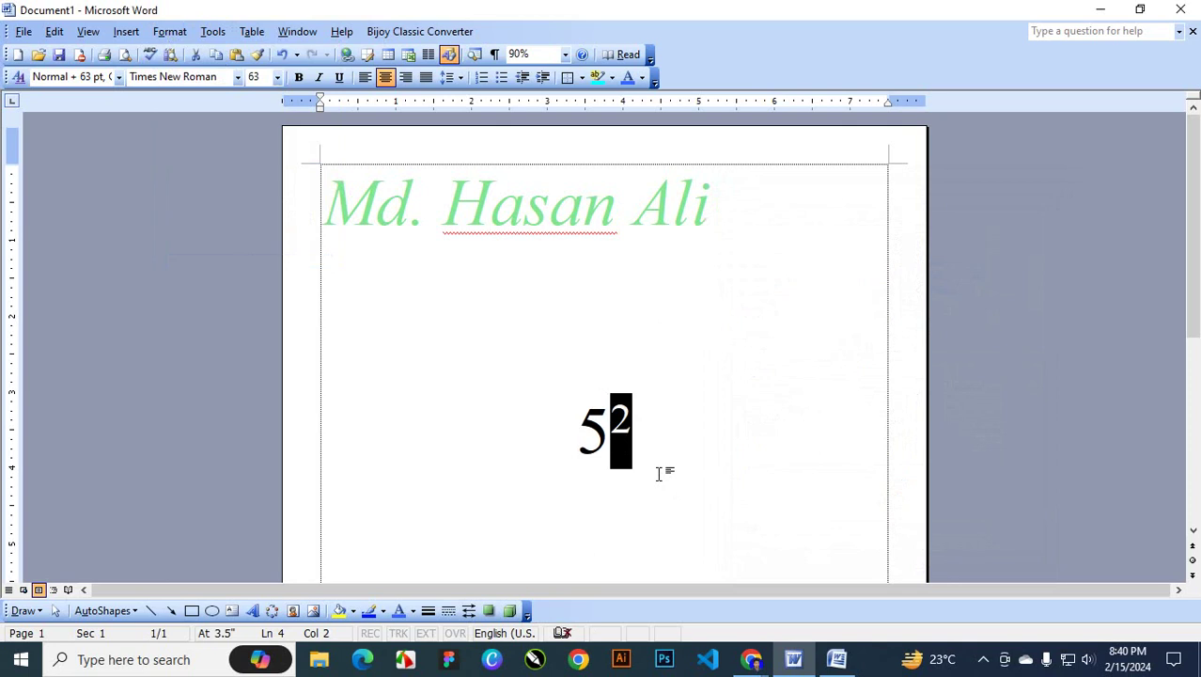
key("ctrl+shift+equal")
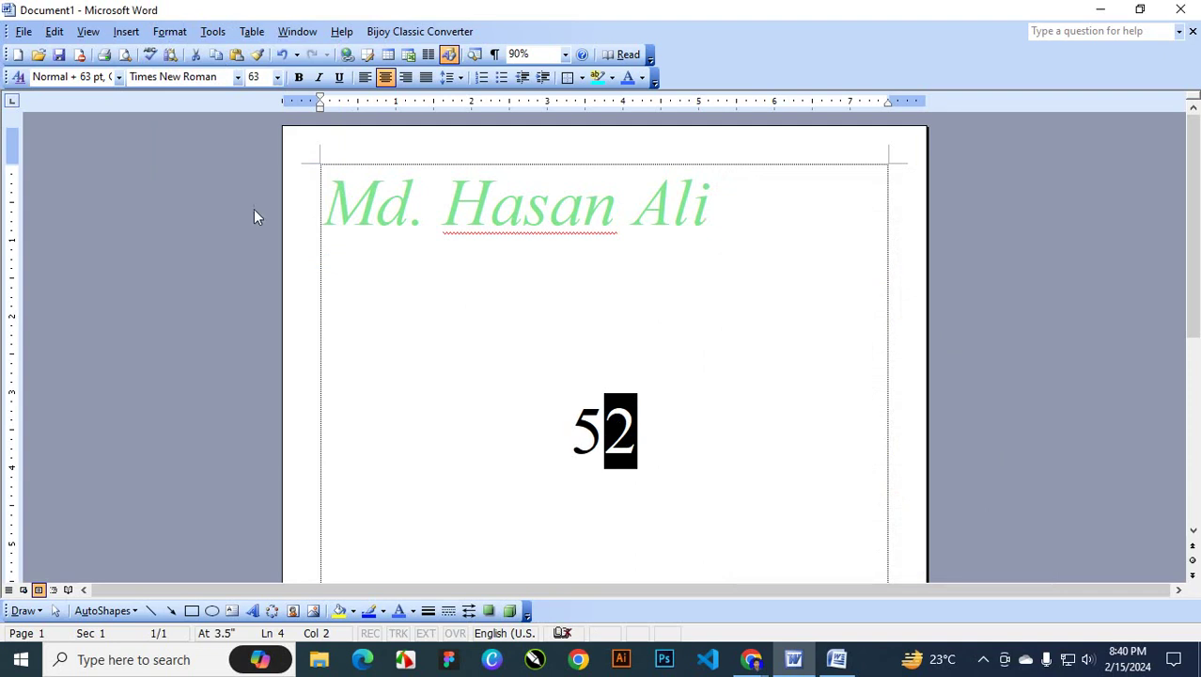
left_click(169, 31)
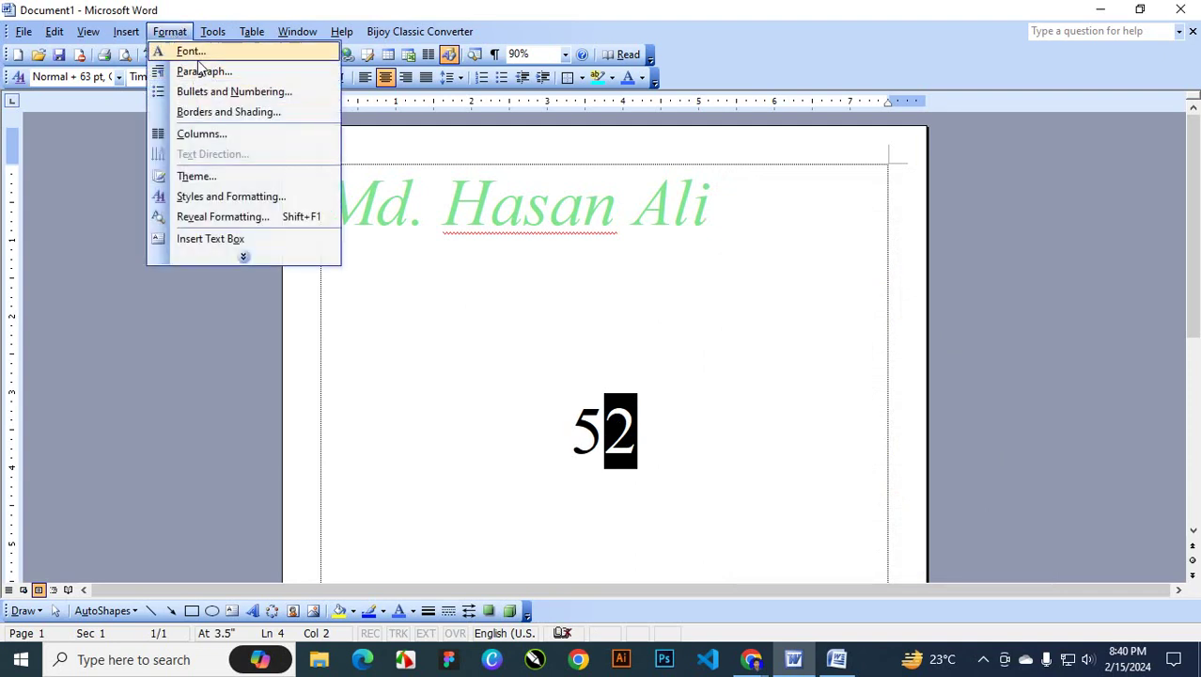
left_click(193, 52)
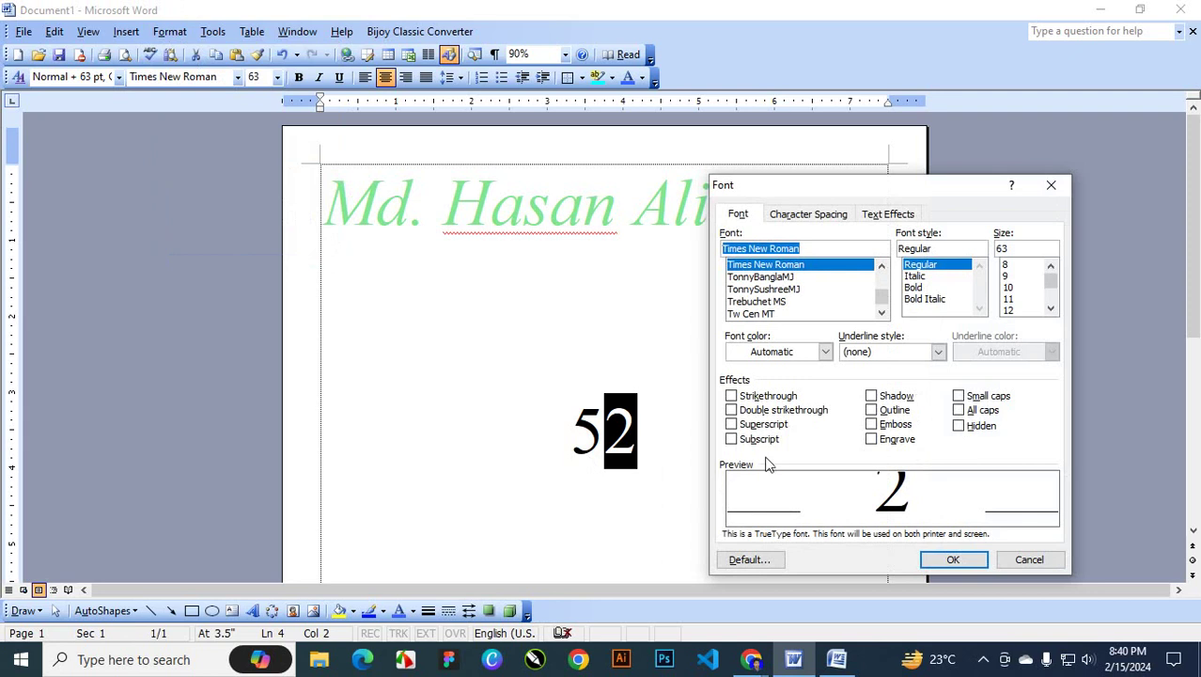
left_click(752, 440)
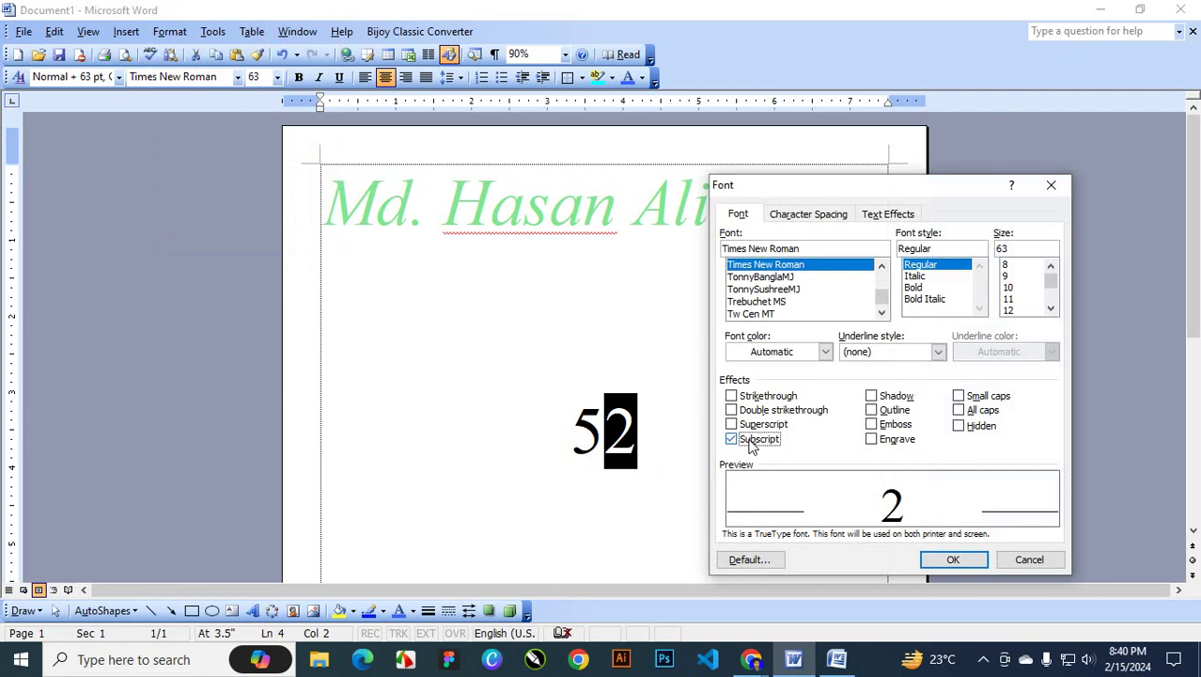
left_click(936, 561)
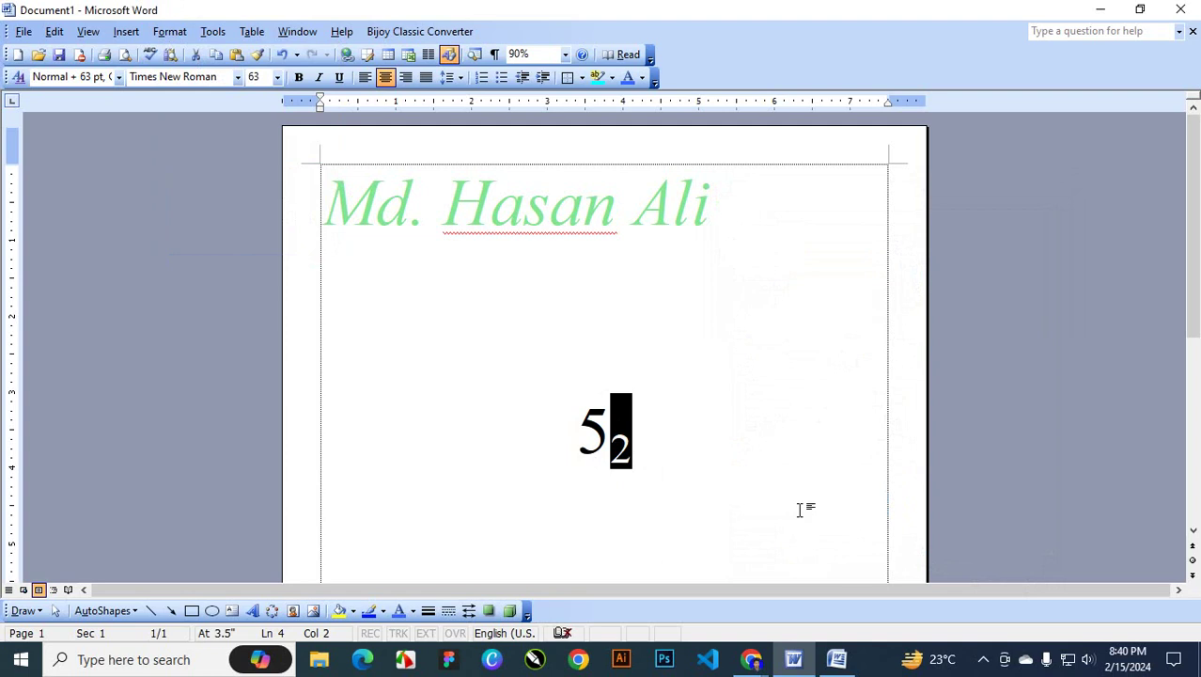
key("ctrl+equal")
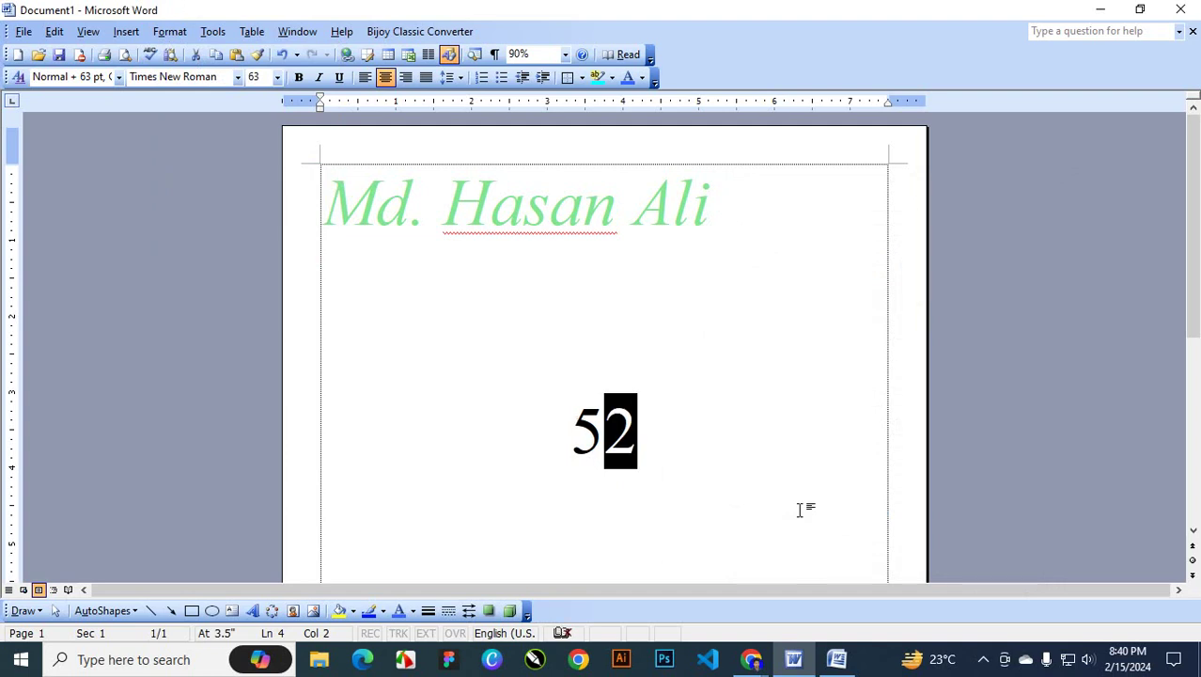
key("ctrl+equal")
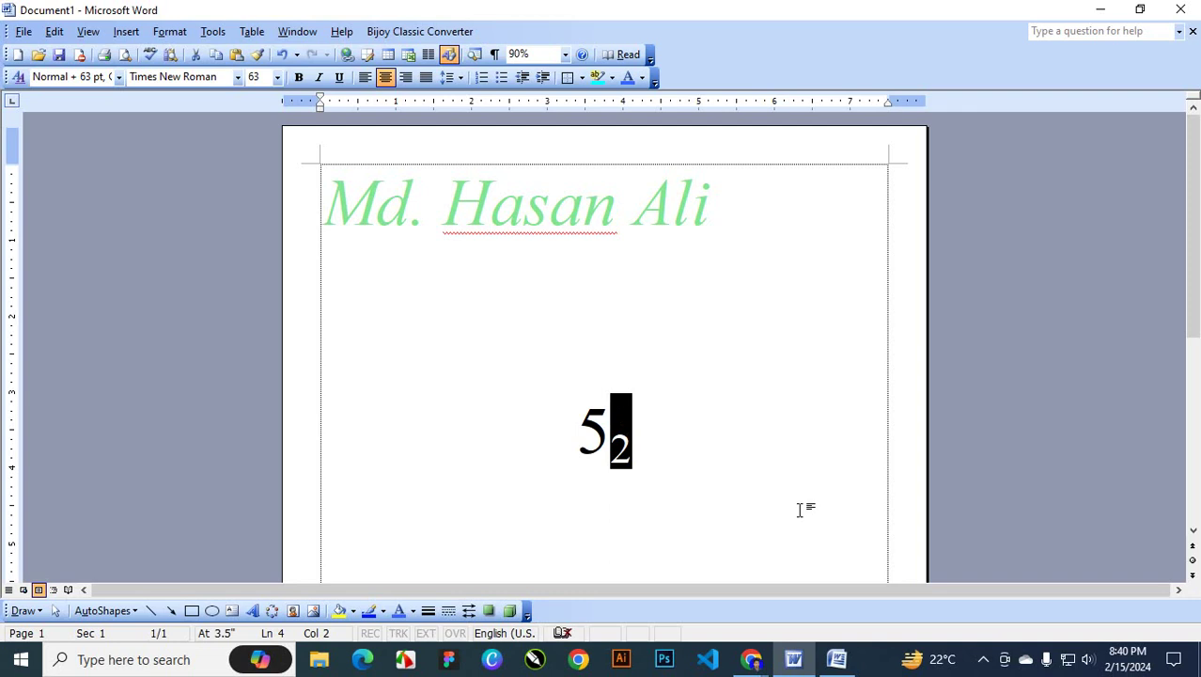
key("ctrl+equal")
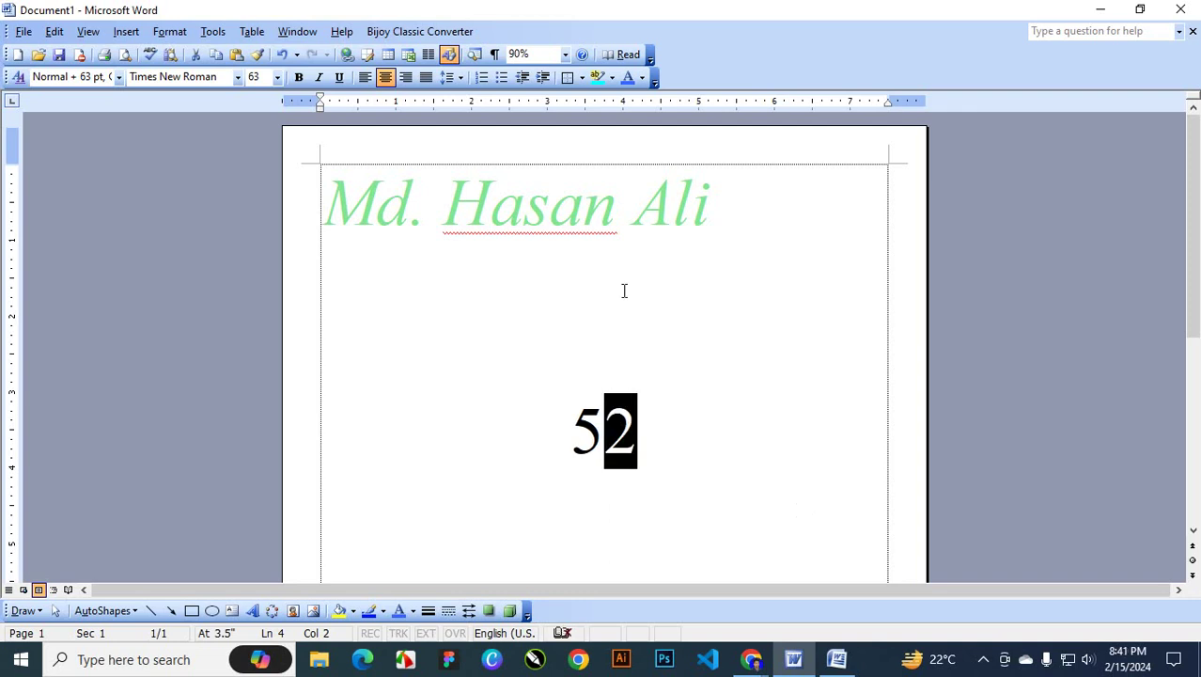
left_click(584, 342)
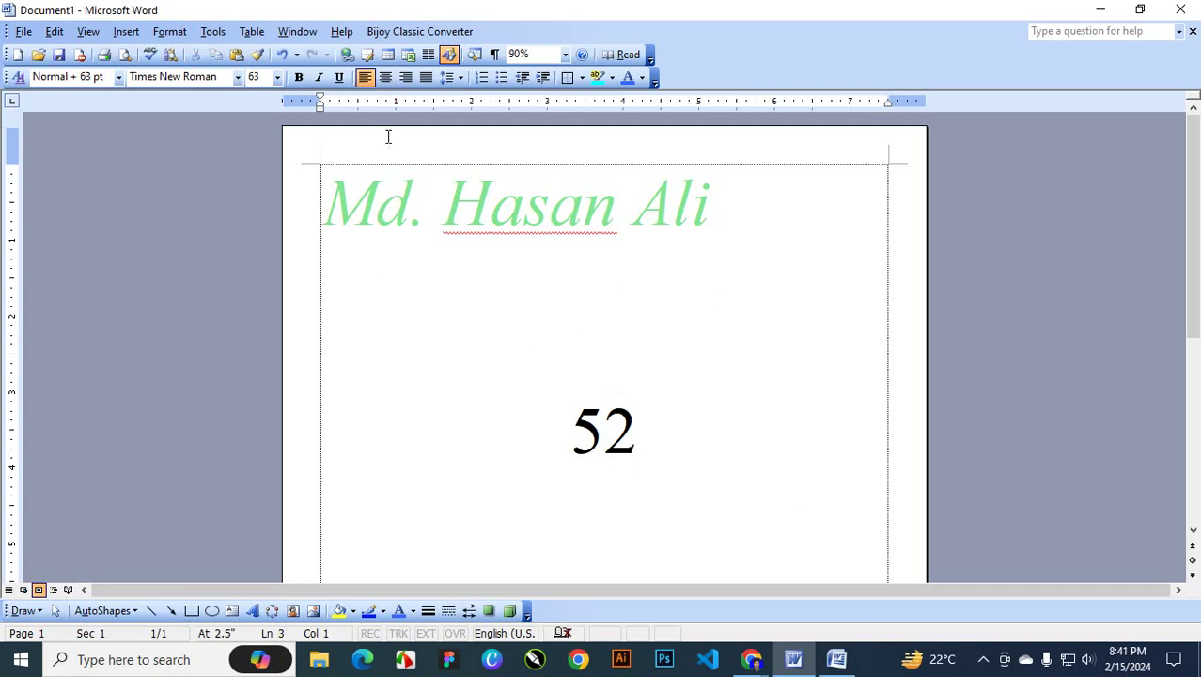
left_click(182, 33)
left_click(191, 51)
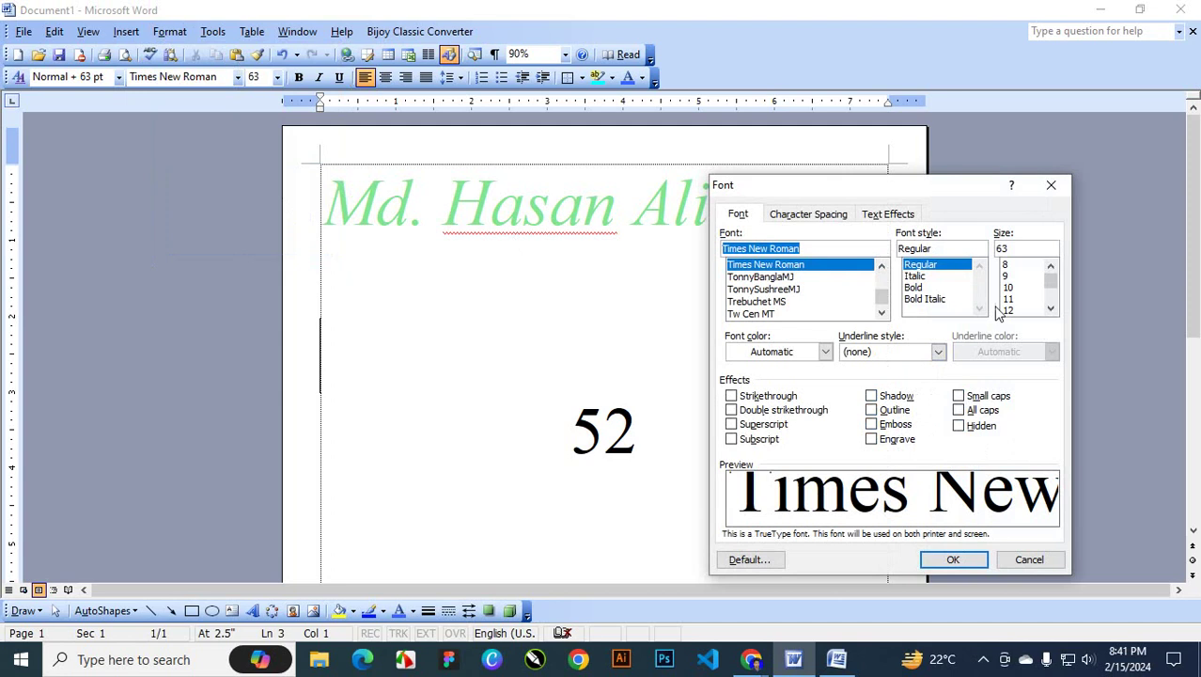
left_click(1054, 188)
Give the name line a Shadow effect through the Font dialog
left_click_drag(717, 208, 318, 216)
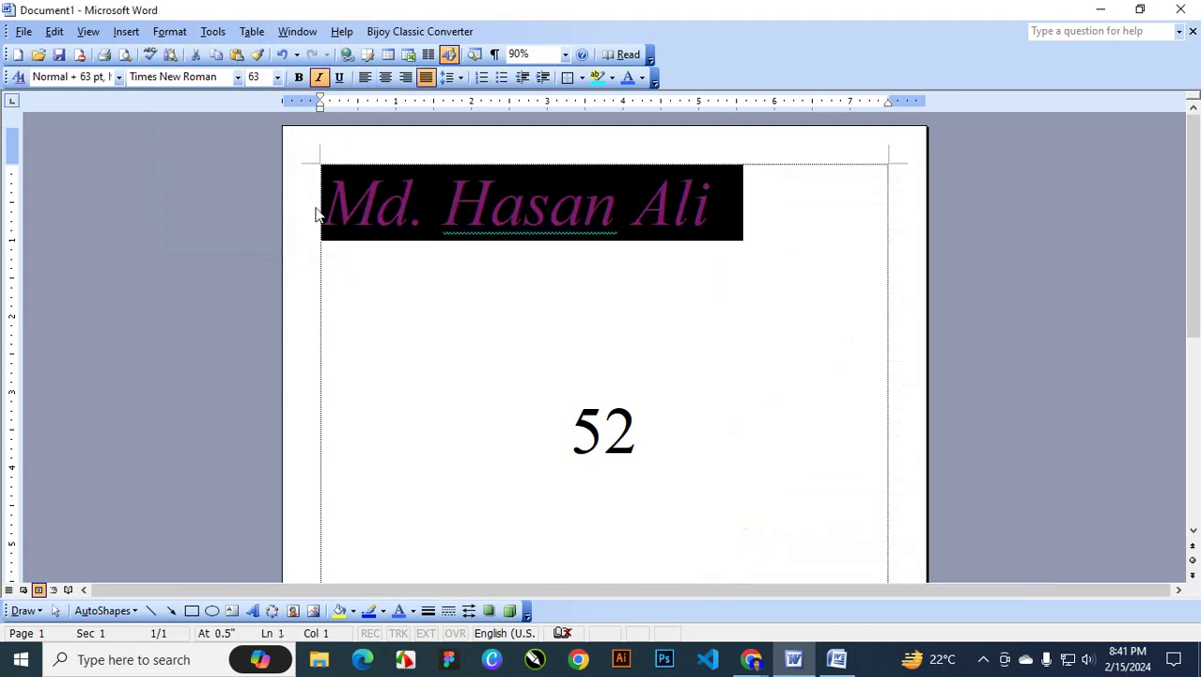
left_click(170, 31)
left_click(174, 47)
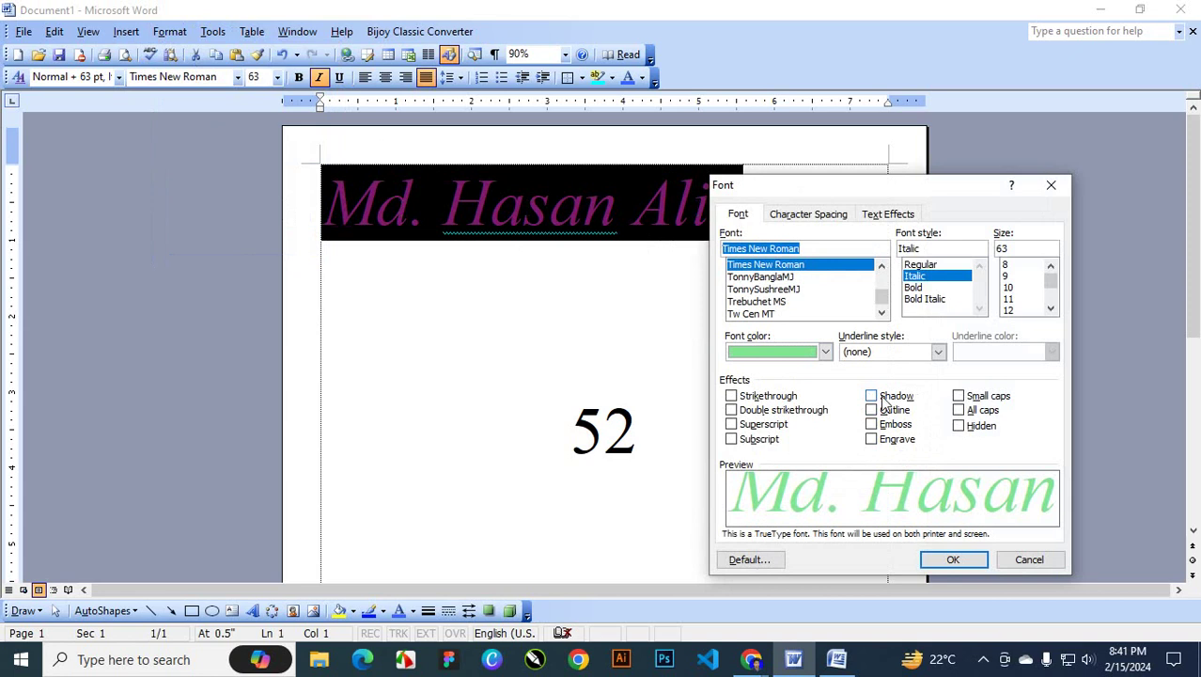
left_click(881, 395)
left_click(951, 559)
left_click(714, 269)
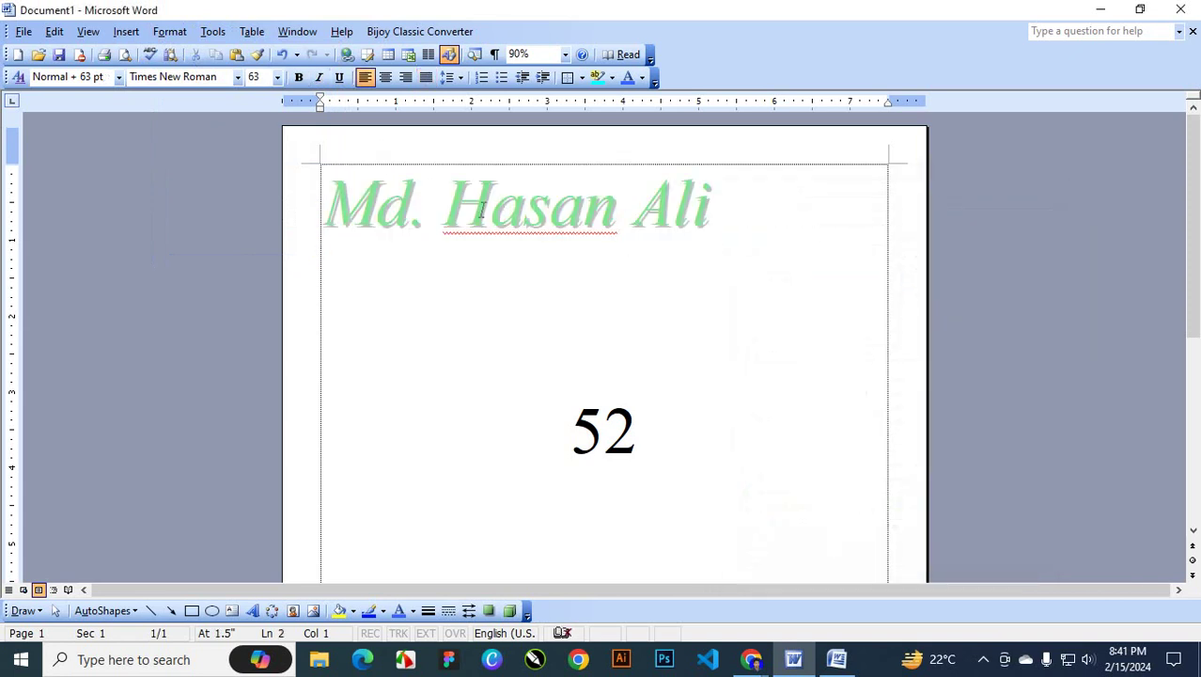
Replace the name's shadow with an Outline effect, then recheck the Font settings
left_click_drag(712, 205, 287, 234)
left_click(170, 31)
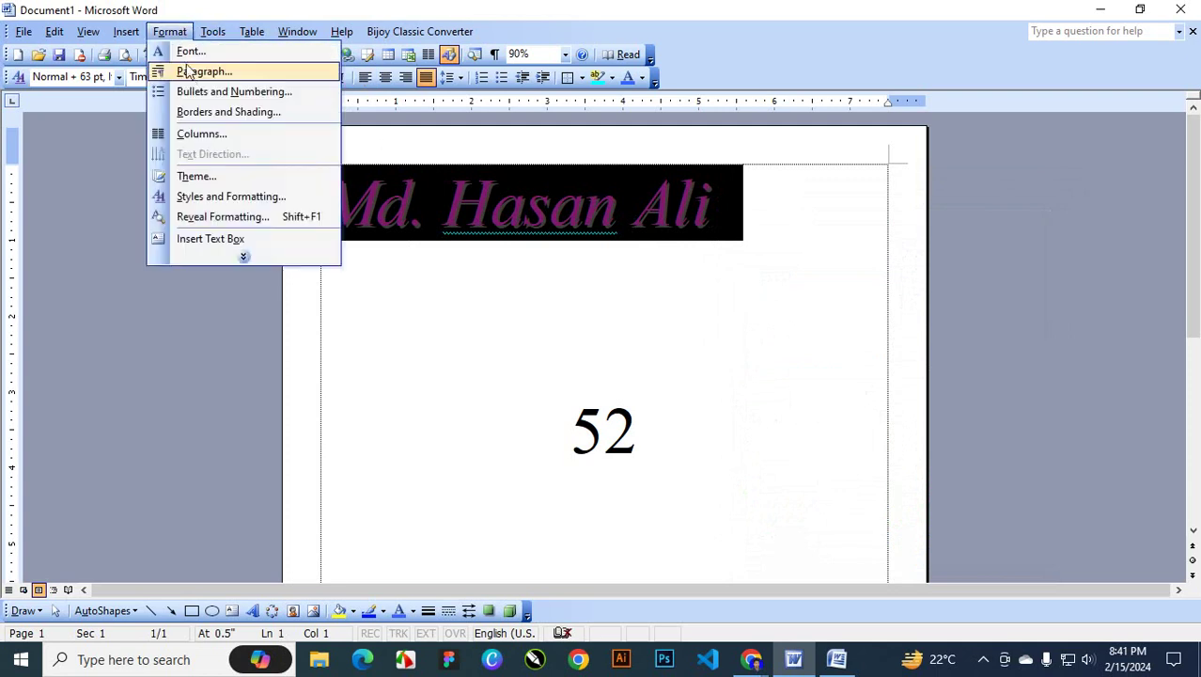
left_click(186, 48)
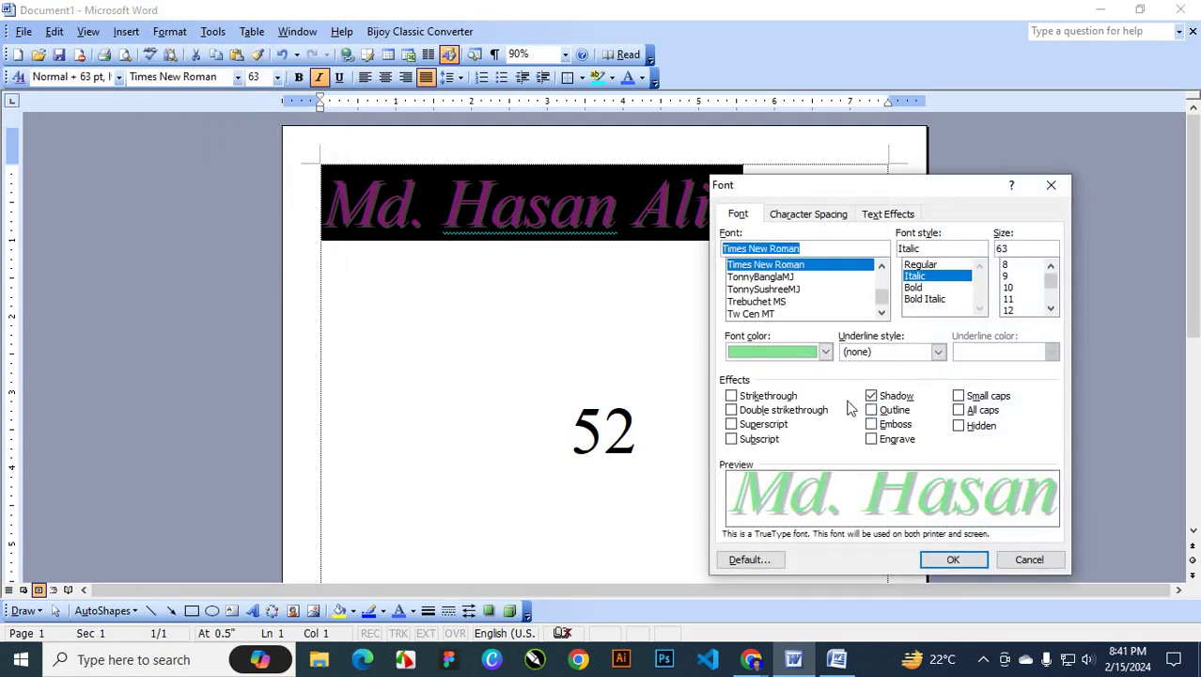
left_click(871, 395)
left_click(873, 410)
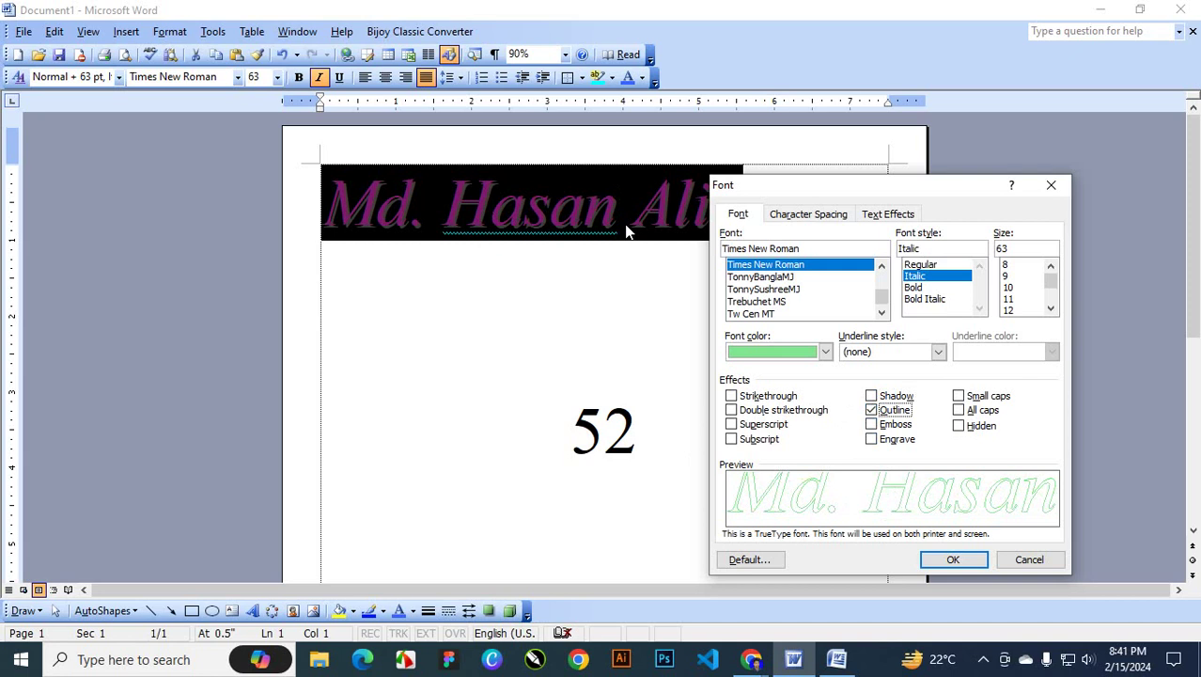
left_click(951, 561)
left_click(687, 314)
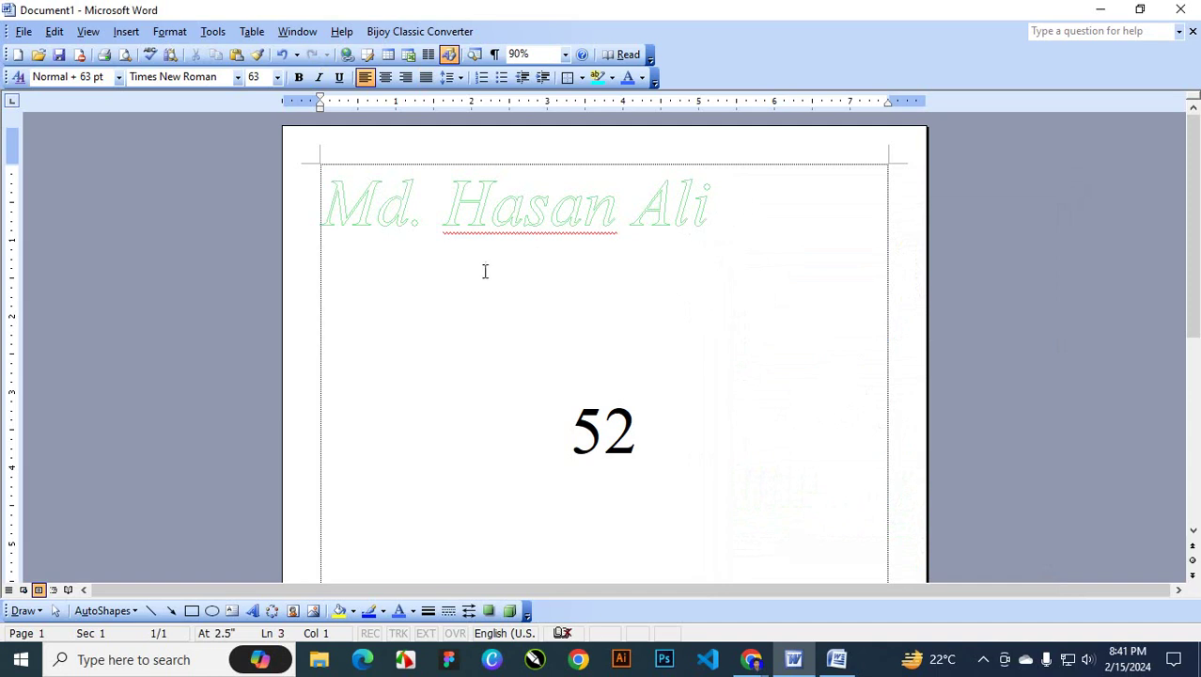
left_click(172, 34)
left_click(188, 47)
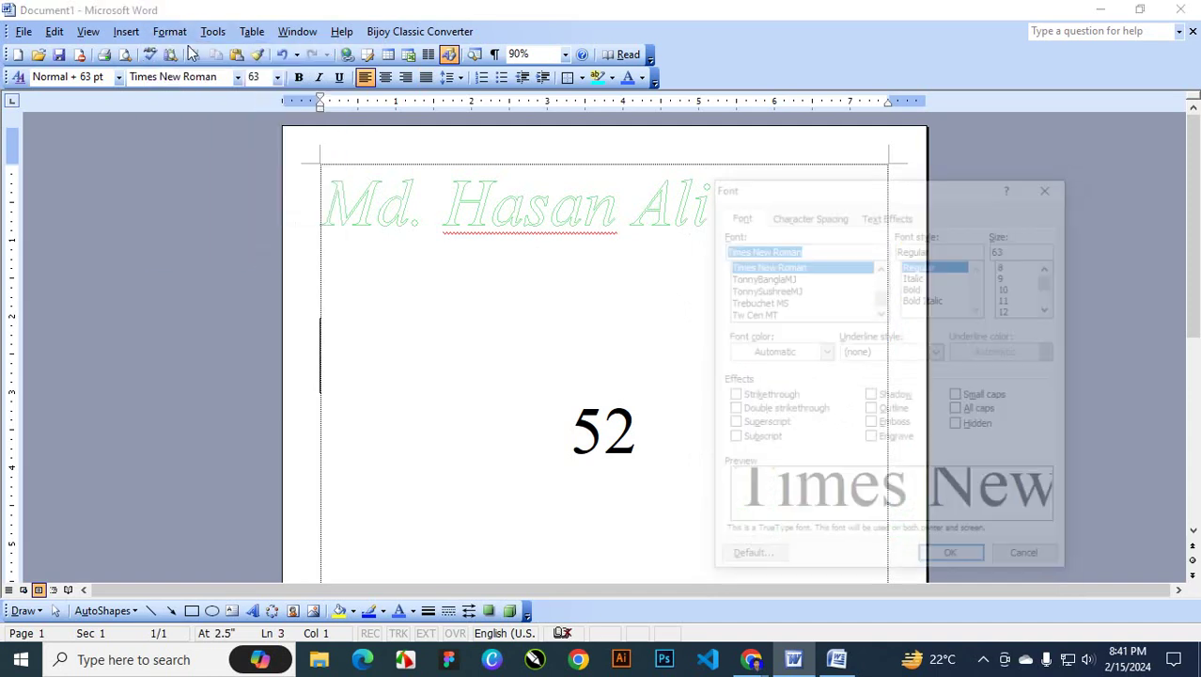
left_click(1047, 191)
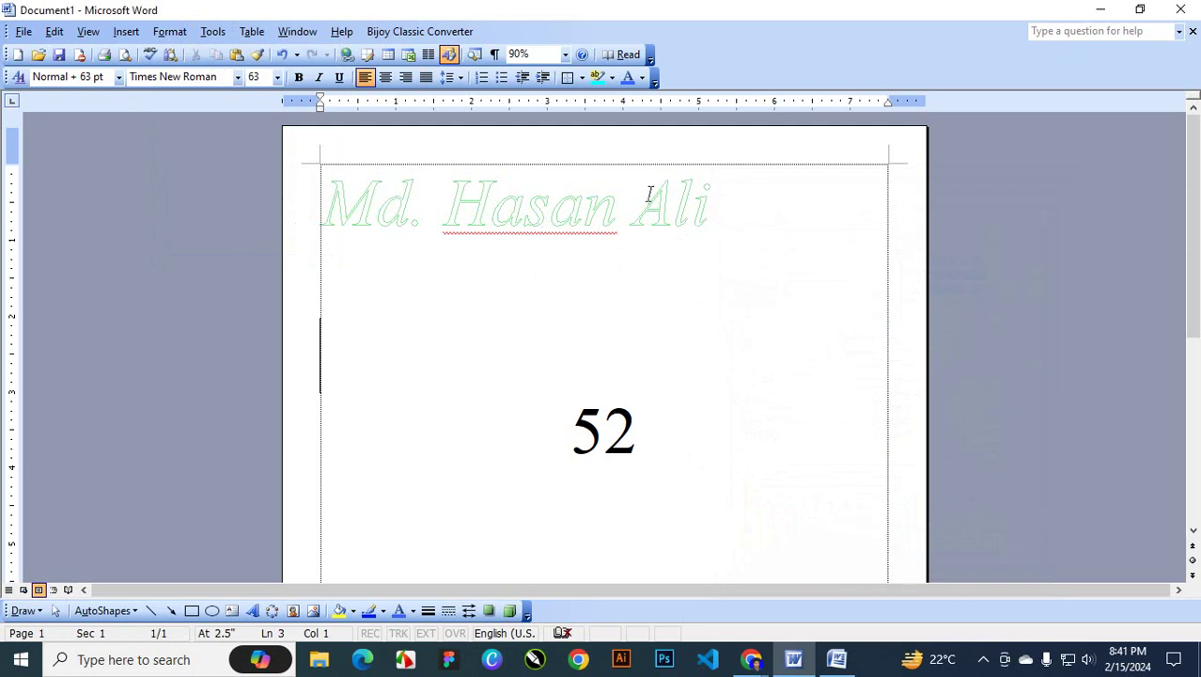
triple_click(648, 193)
left_click(170, 31)
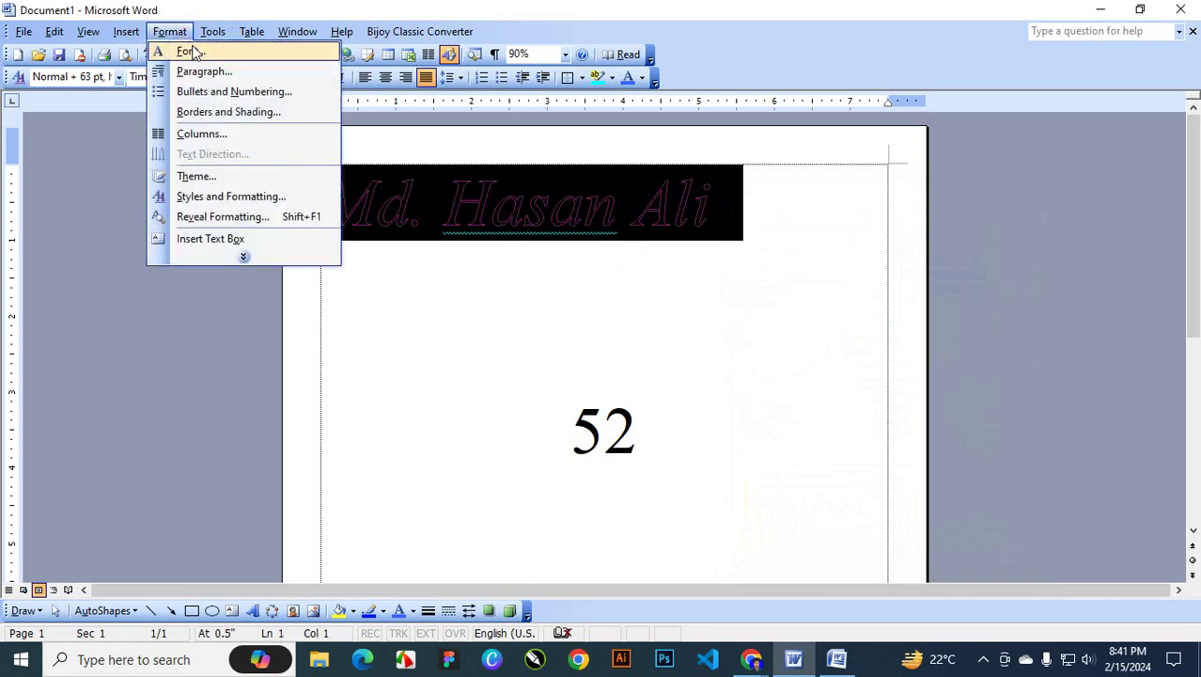
left_click(191, 52)
left_click(882, 414)
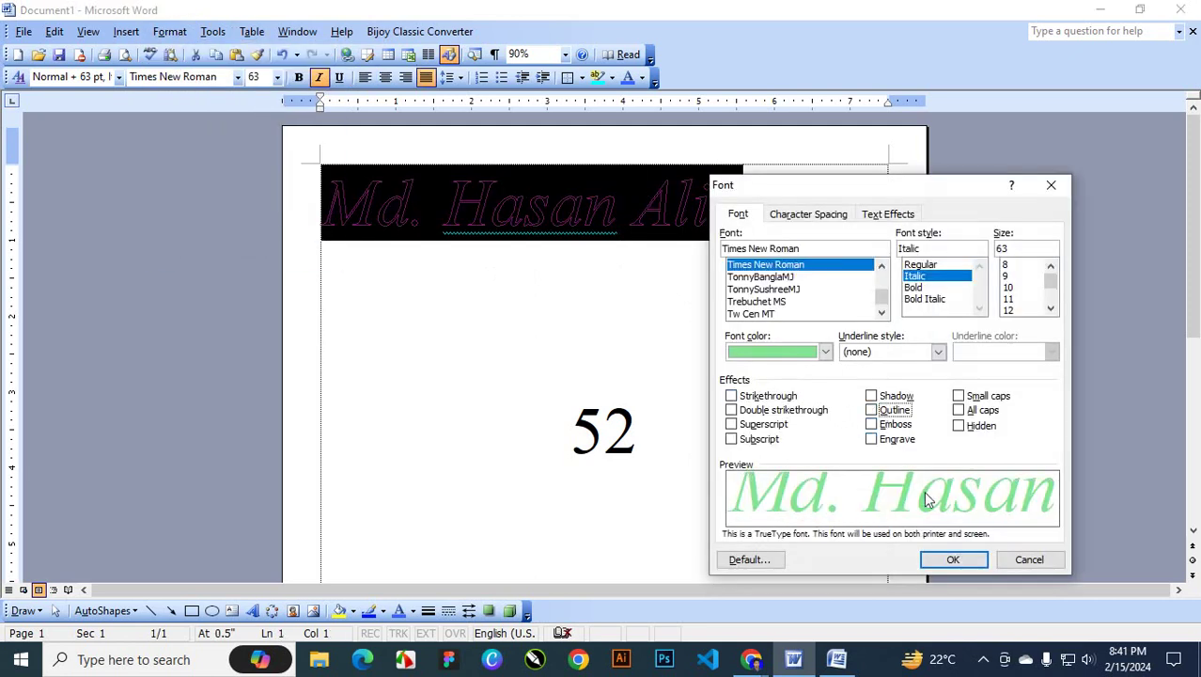
left_click(891, 426)
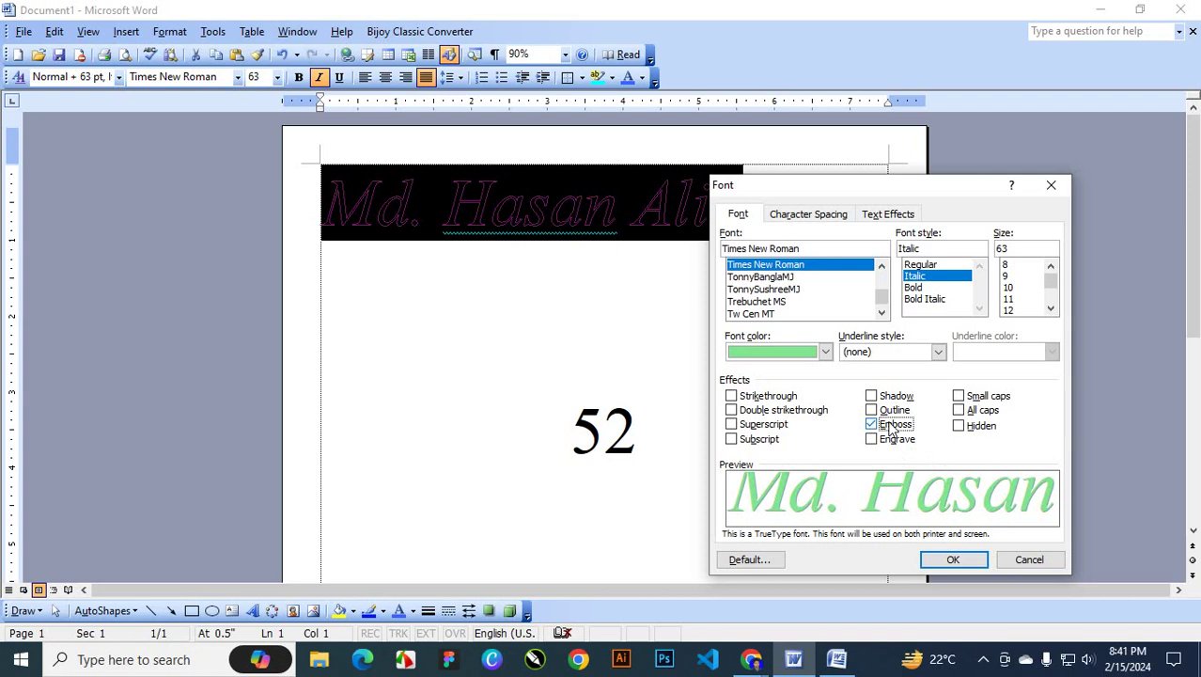
left_click(953, 559)
left_click(735, 231)
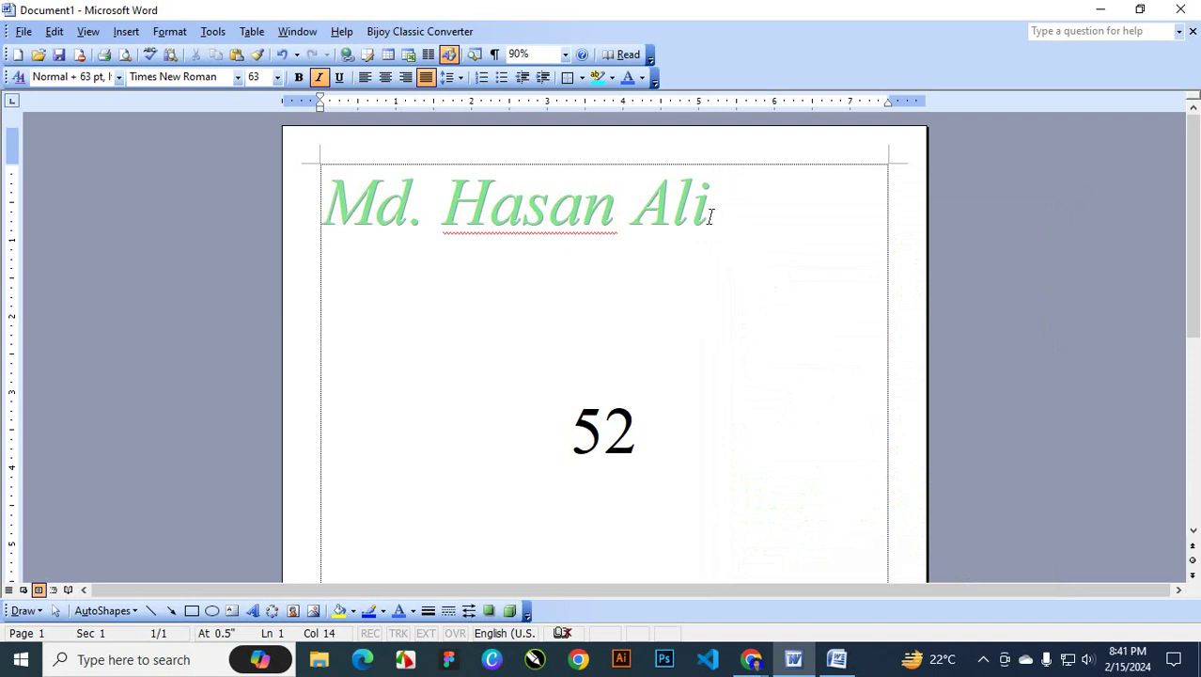
left_click_drag(731, 227, 346, 222)
Remove Emboss from the heading and set it to Small caps
left_click(170, 31)
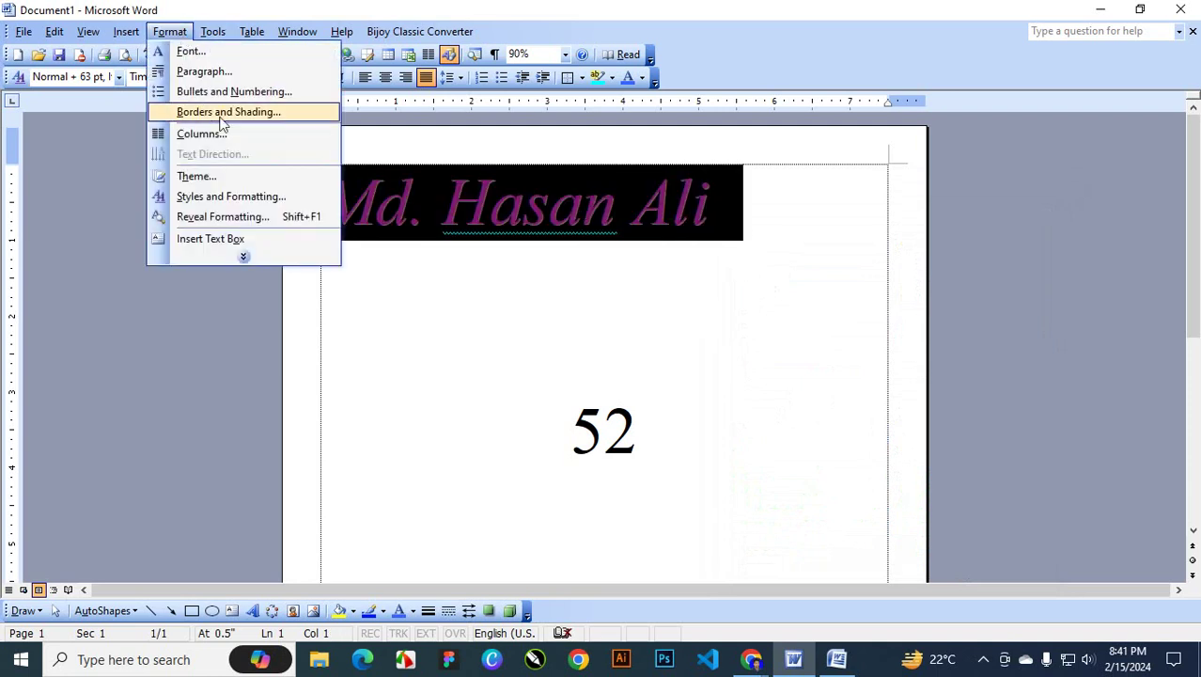
left_click(178, 48)
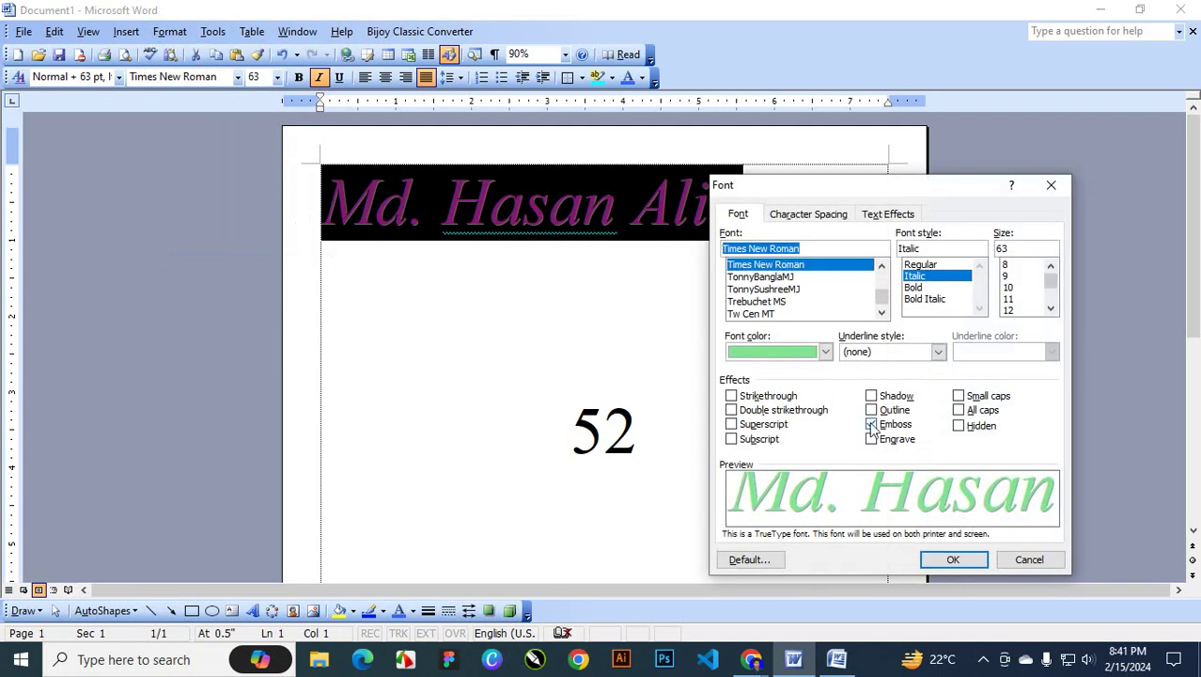
left_click(871, 424)
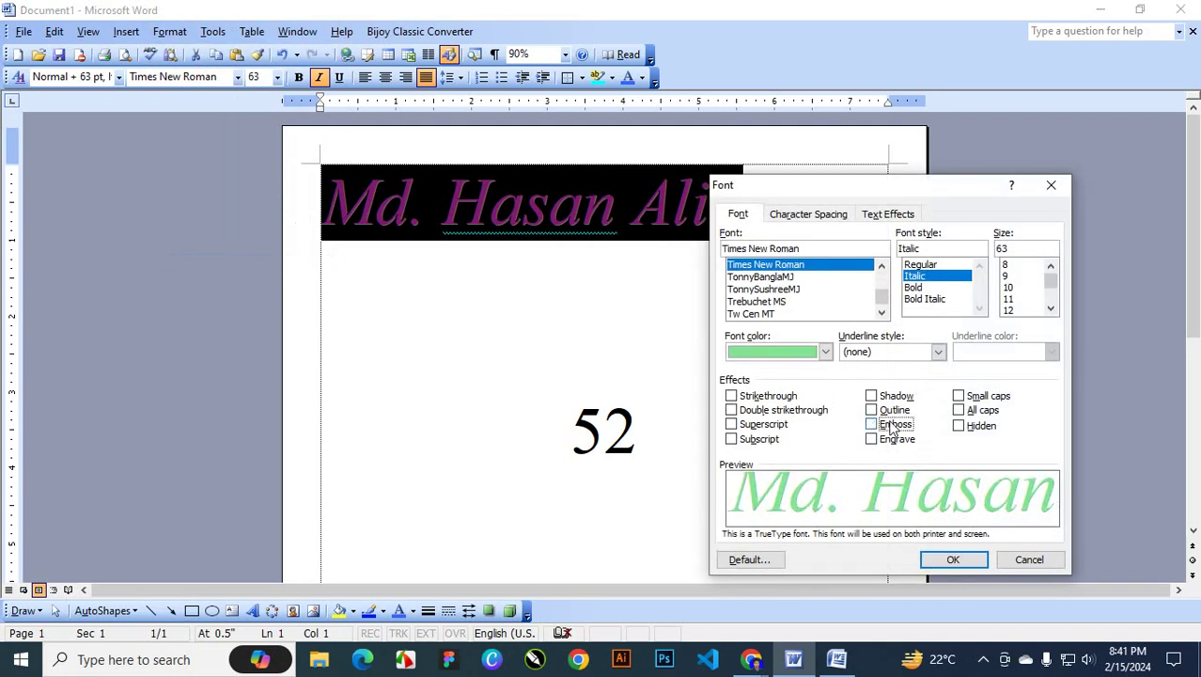
left_click(965, 397)
left_click(956, 559)
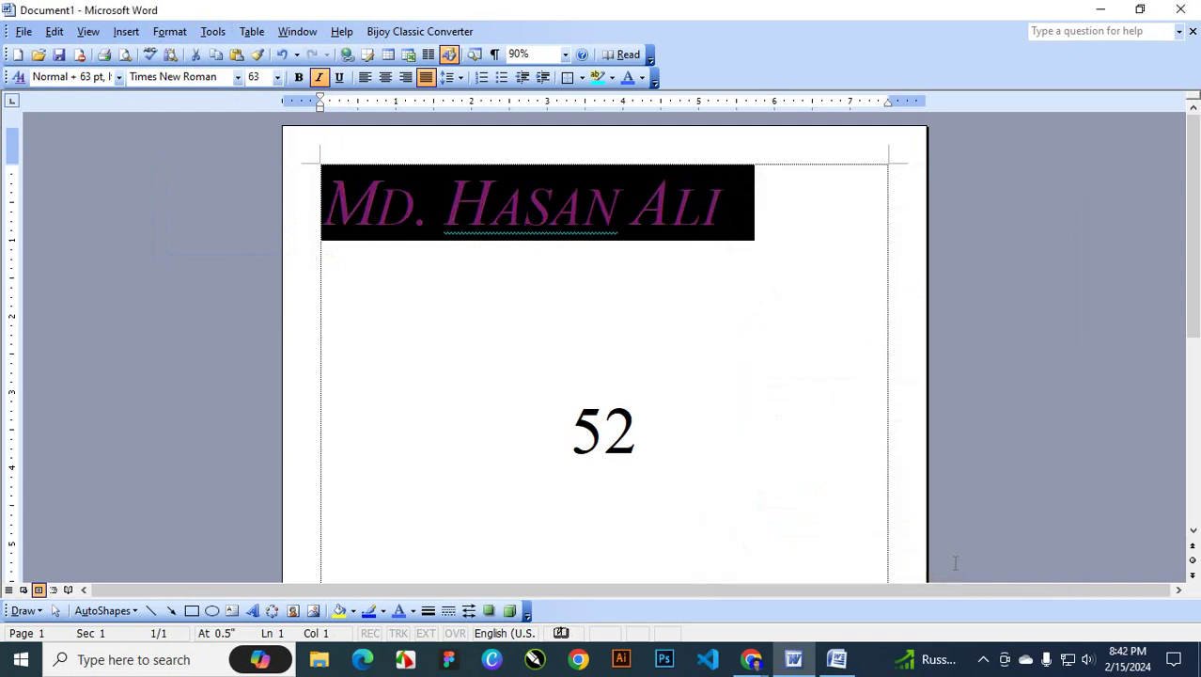
left_click(645, 273)
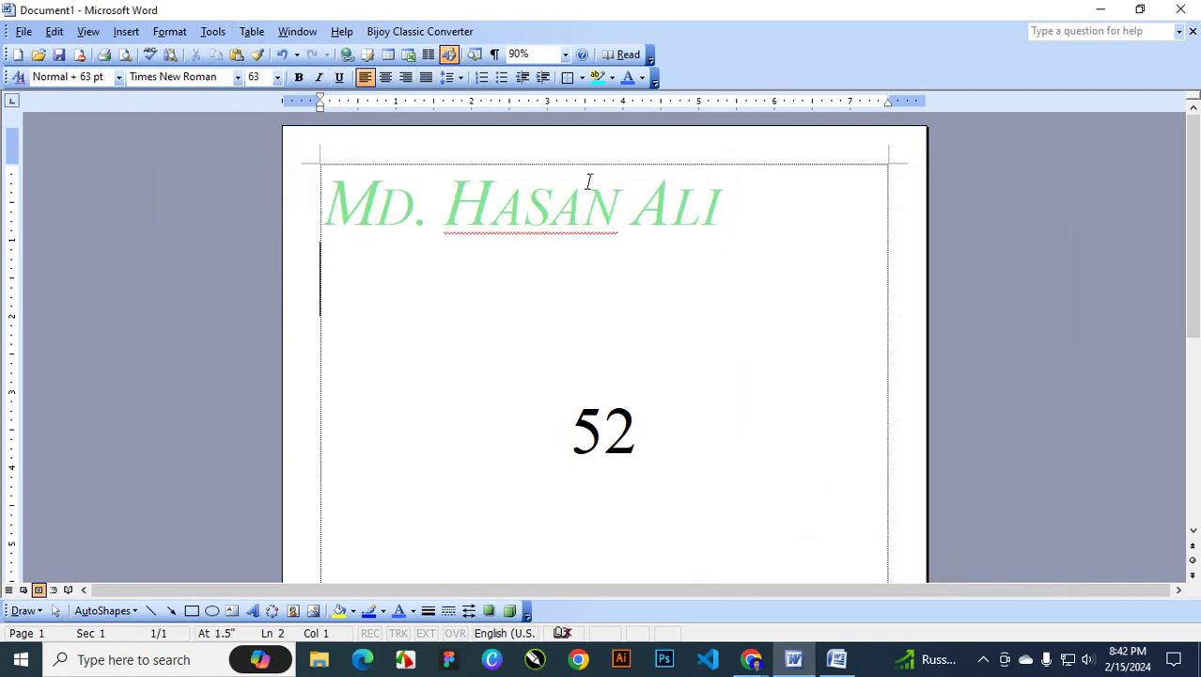
Reselect the heading and apply All caps in the Font dialog
left_click_drag(732, 214, 396, 218)
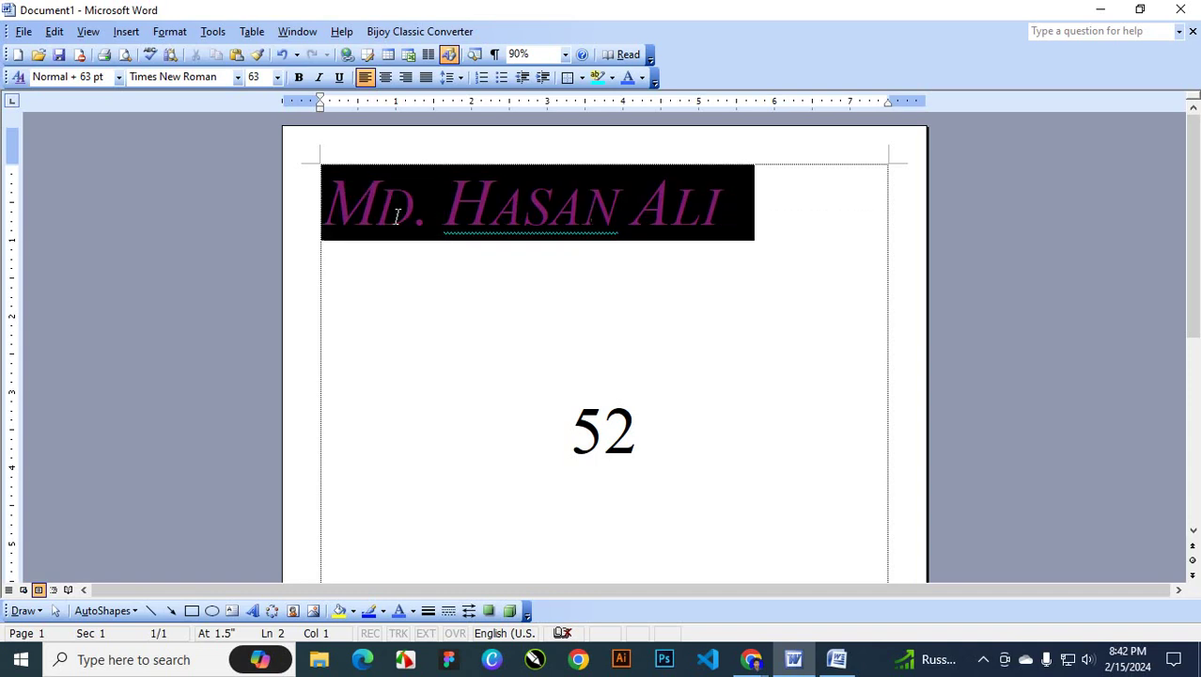
left_click(169, 31)
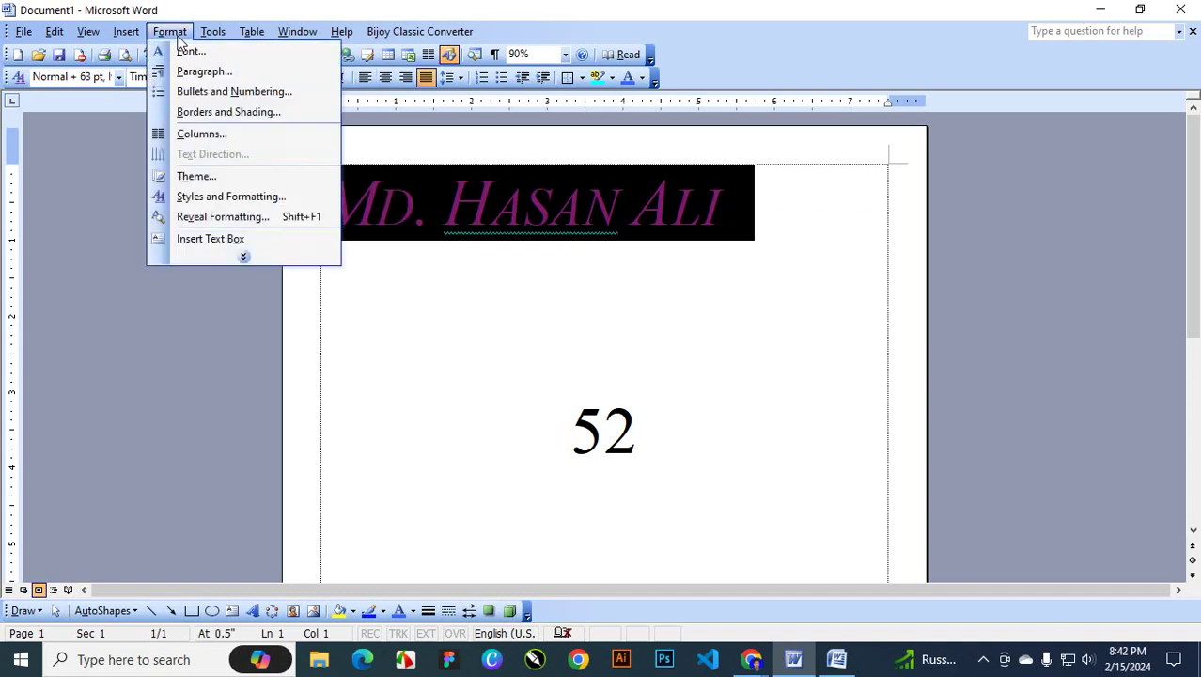
left_click(191, 51)
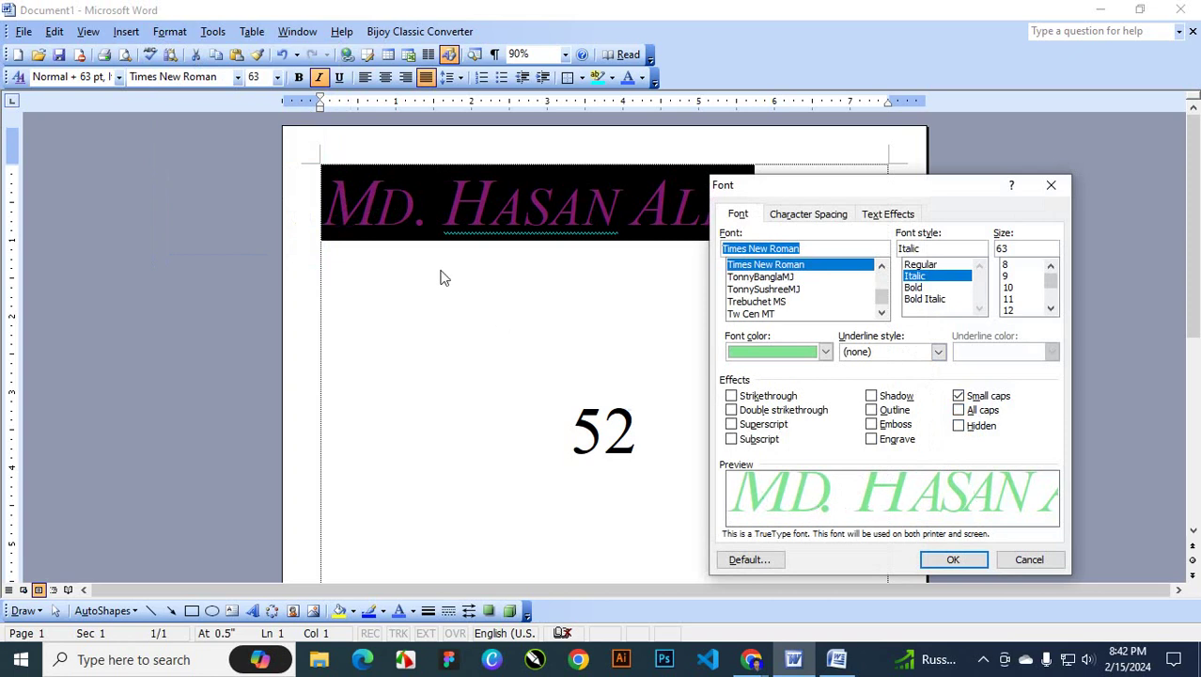
left_click(975, 410)
left_click(955, 560)
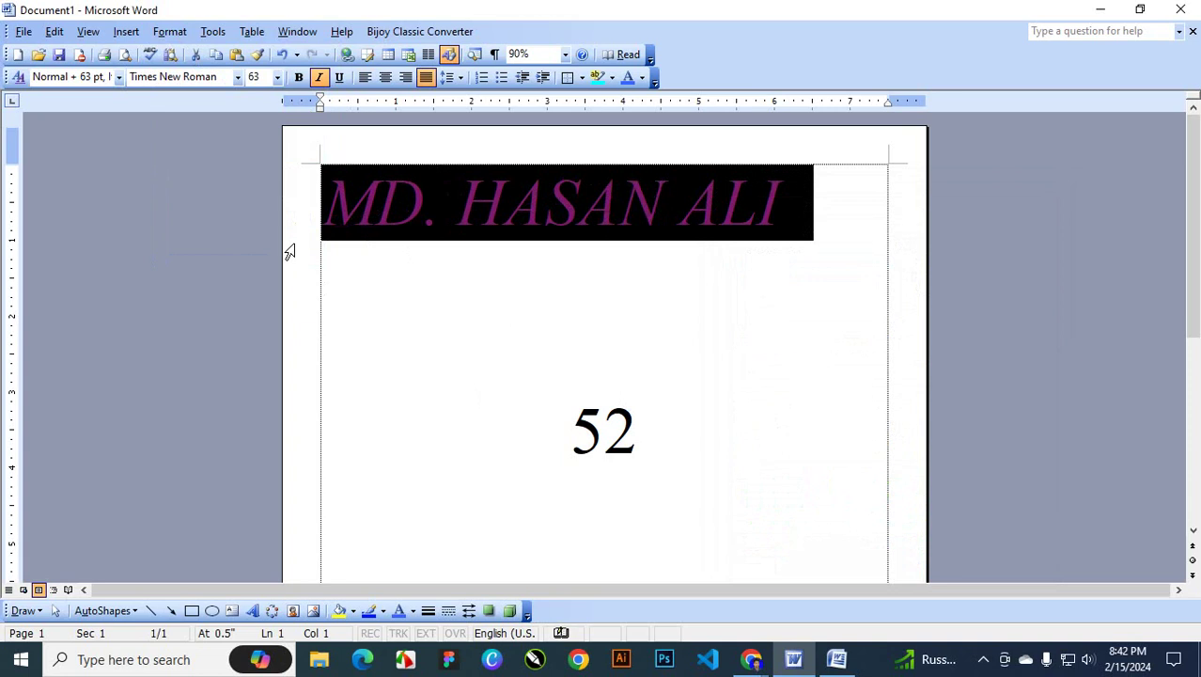
left_click(751, 199)
left_click_drag(786, 202, 370, 211)
key("alt+o")
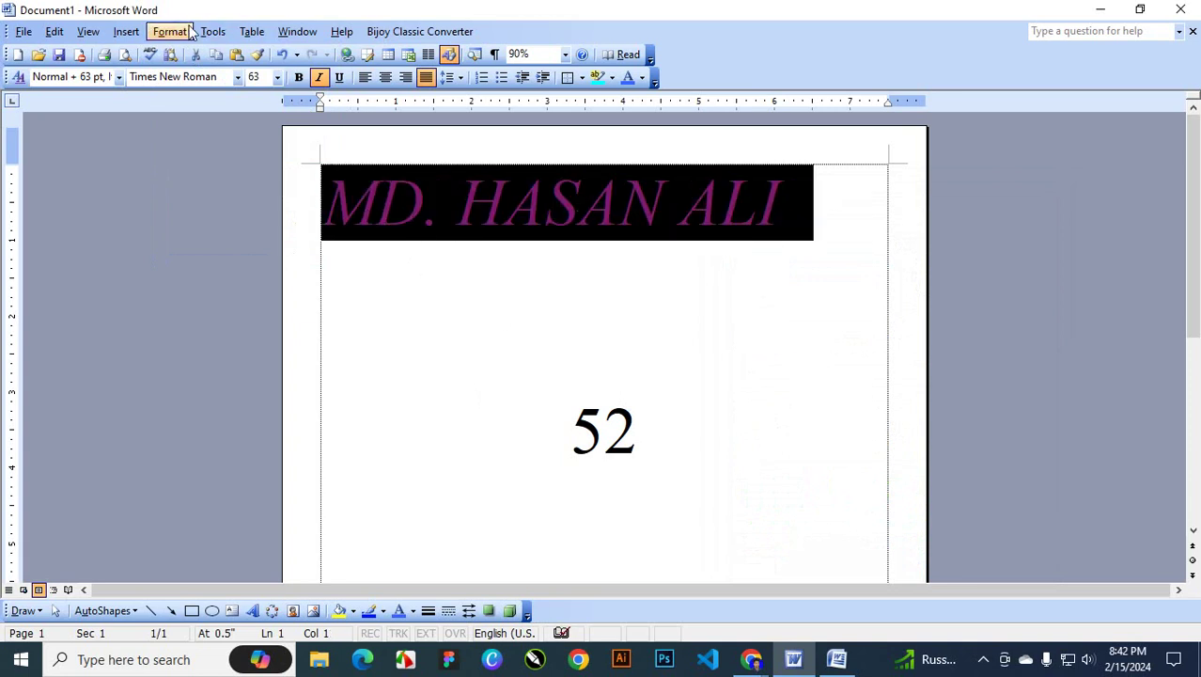
key("f")
left_click_drag(814, 195, 816, 174)
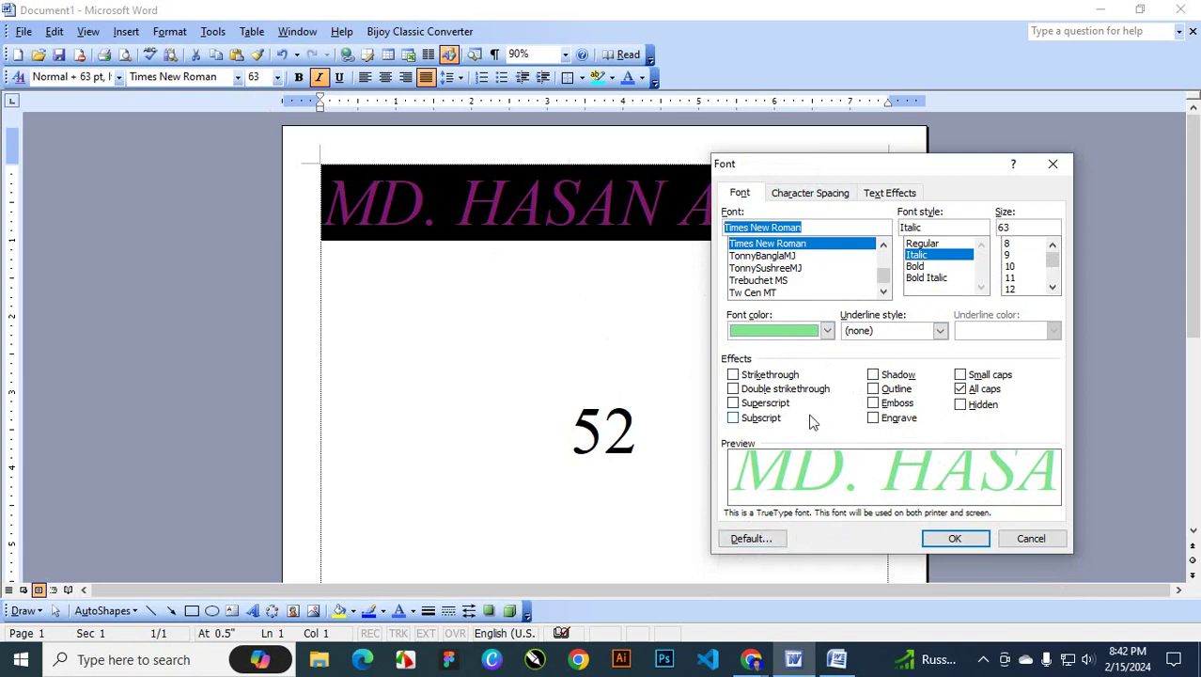
Preview the Text Effects animations and apply Sparkle Text to the heading
left_click(879, 196)
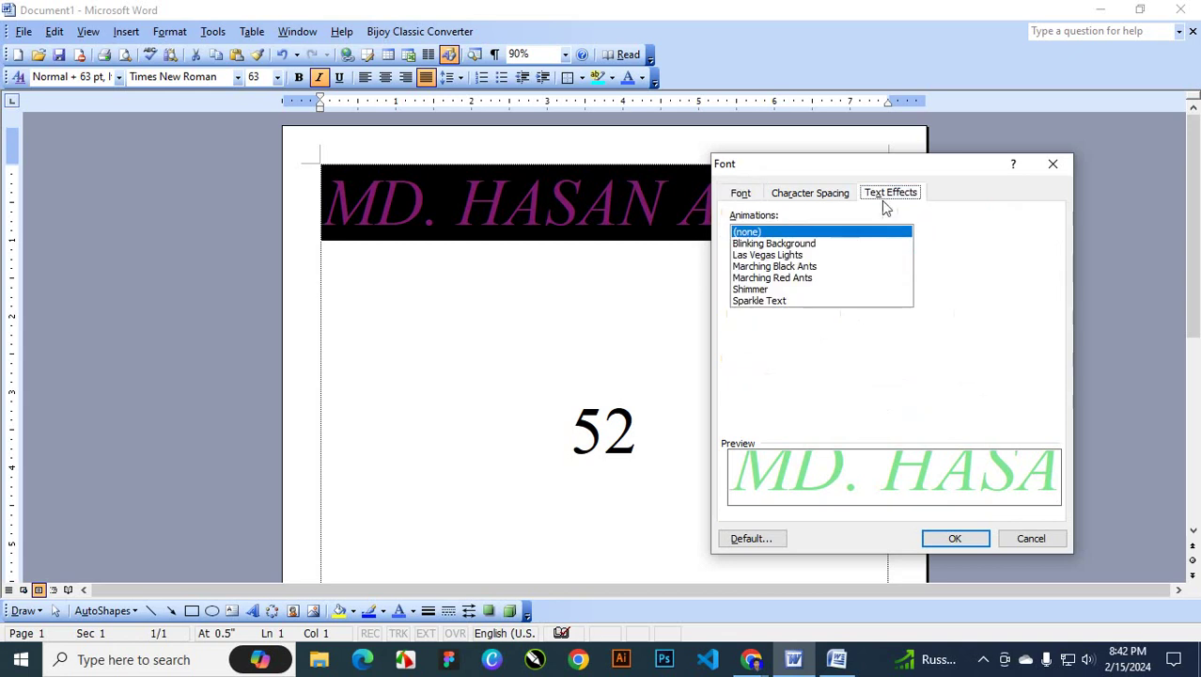
left_click(790, 244)
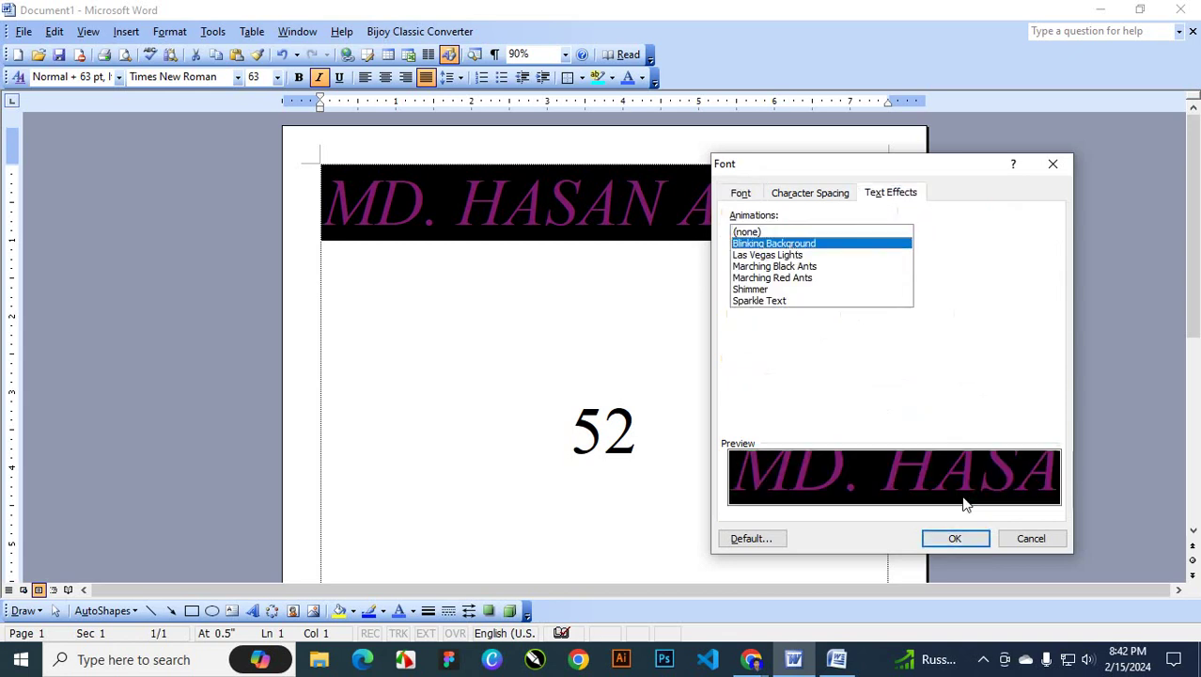
left_click(788, 256)
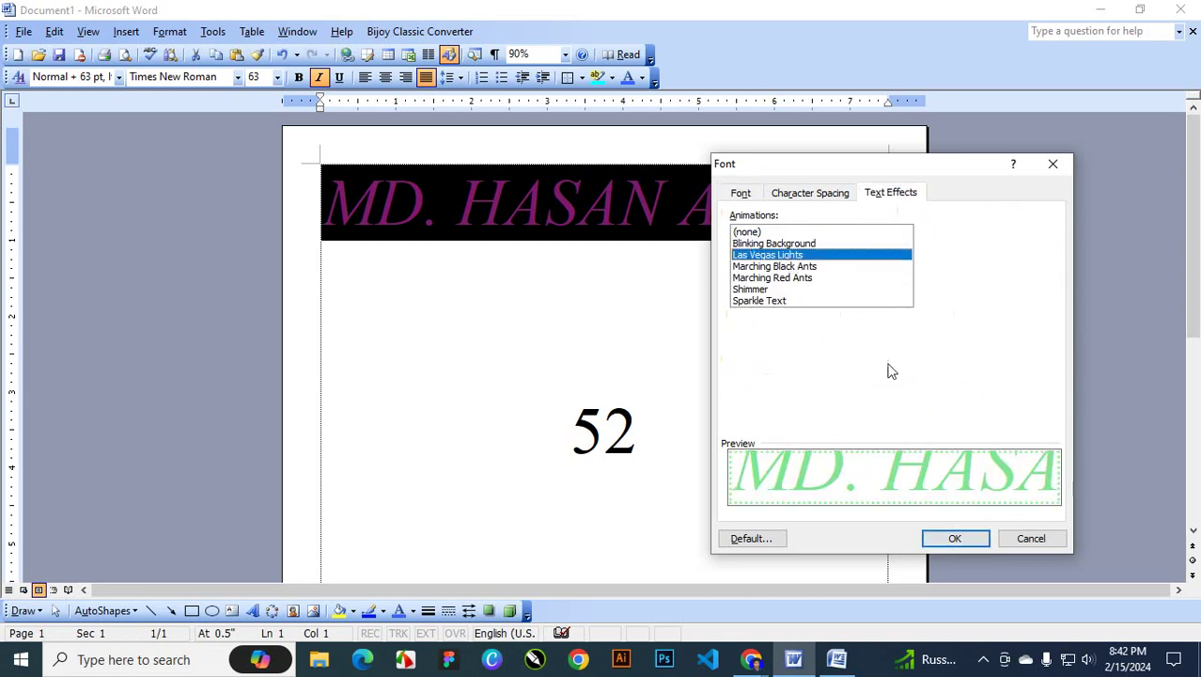
left_click(780, 267)
left_click(774, 279)
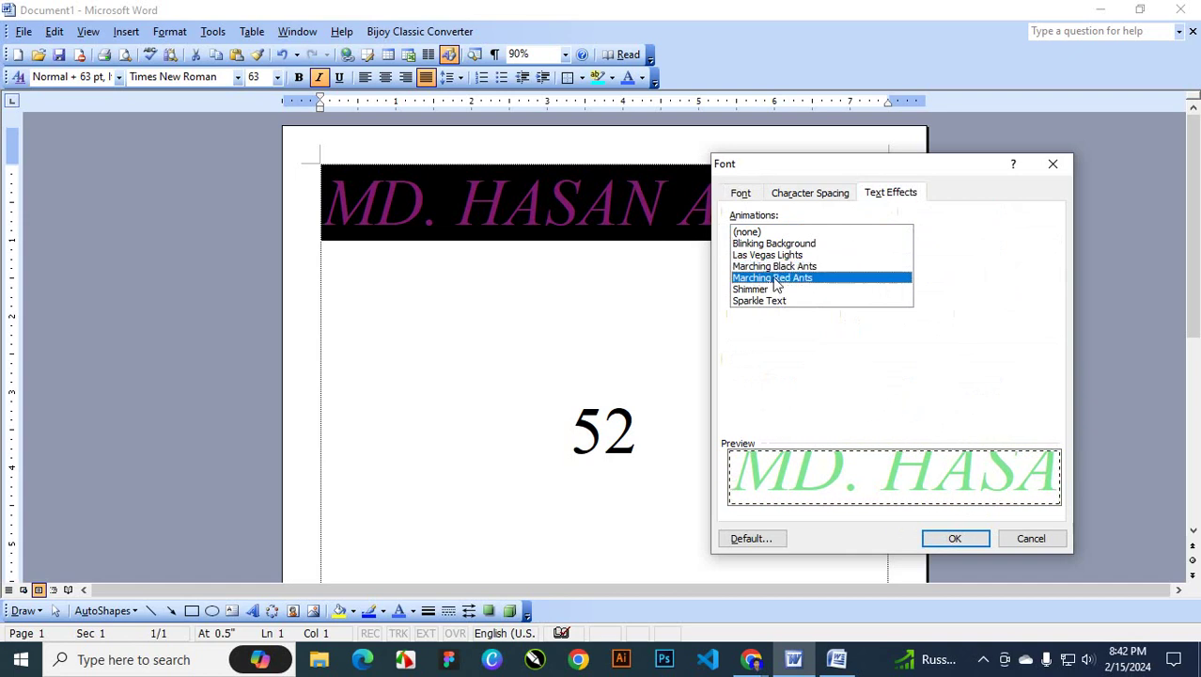
left_click(757, 290)
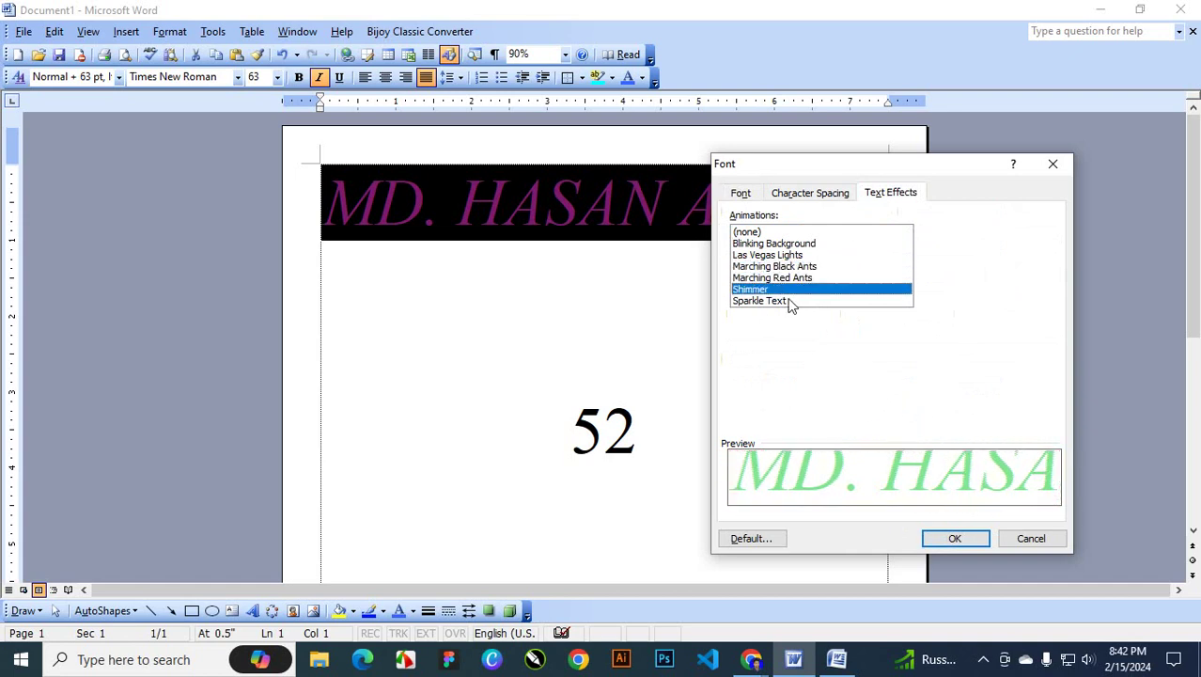
left_click(788, 301)
left_click(955, 537)
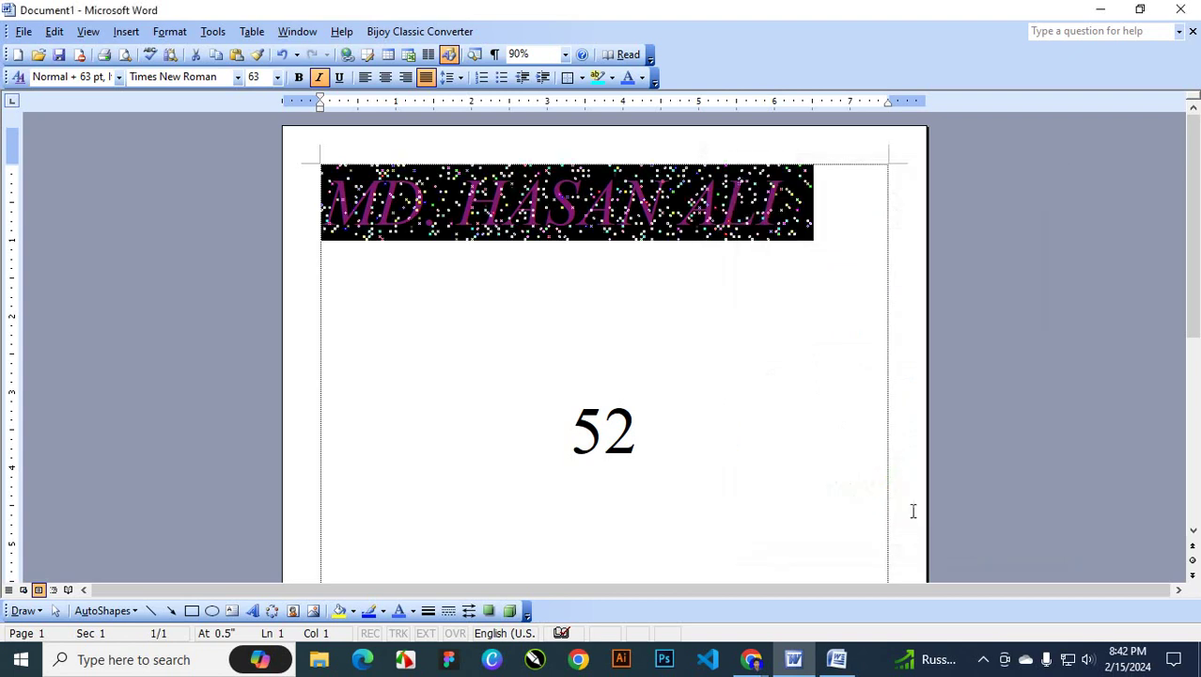
left_click(806, 246)
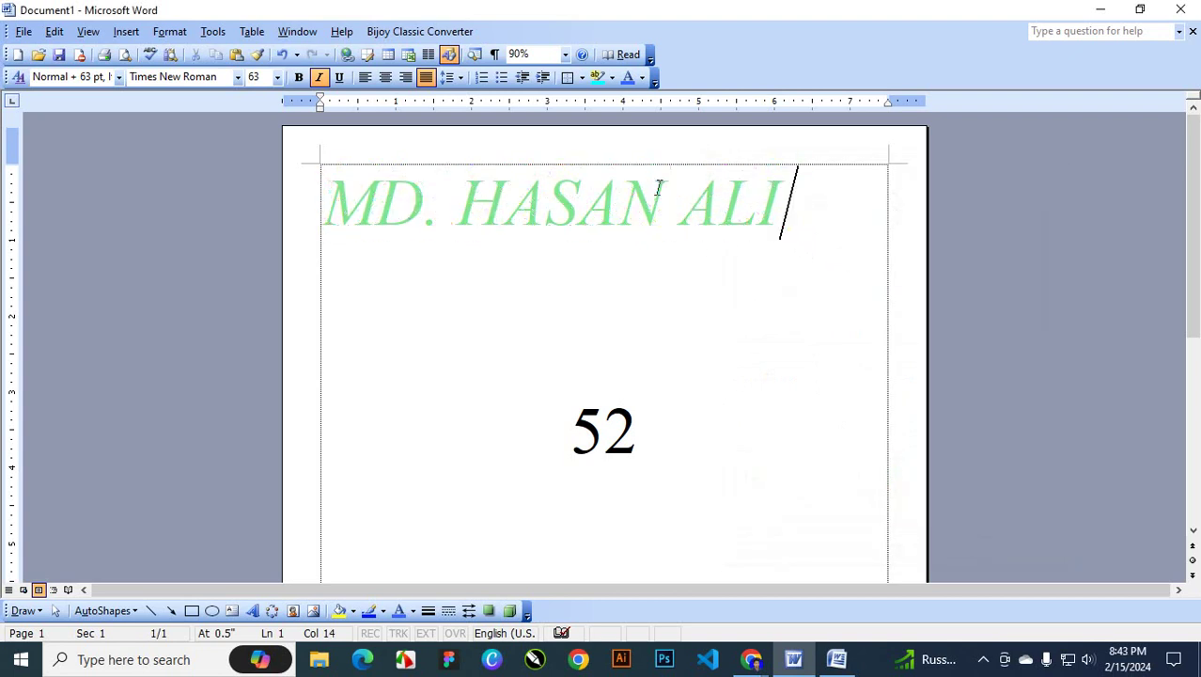
Reselect the heading and set its text animation back to (none)
left_click_drag(325, 205, 777, 209)
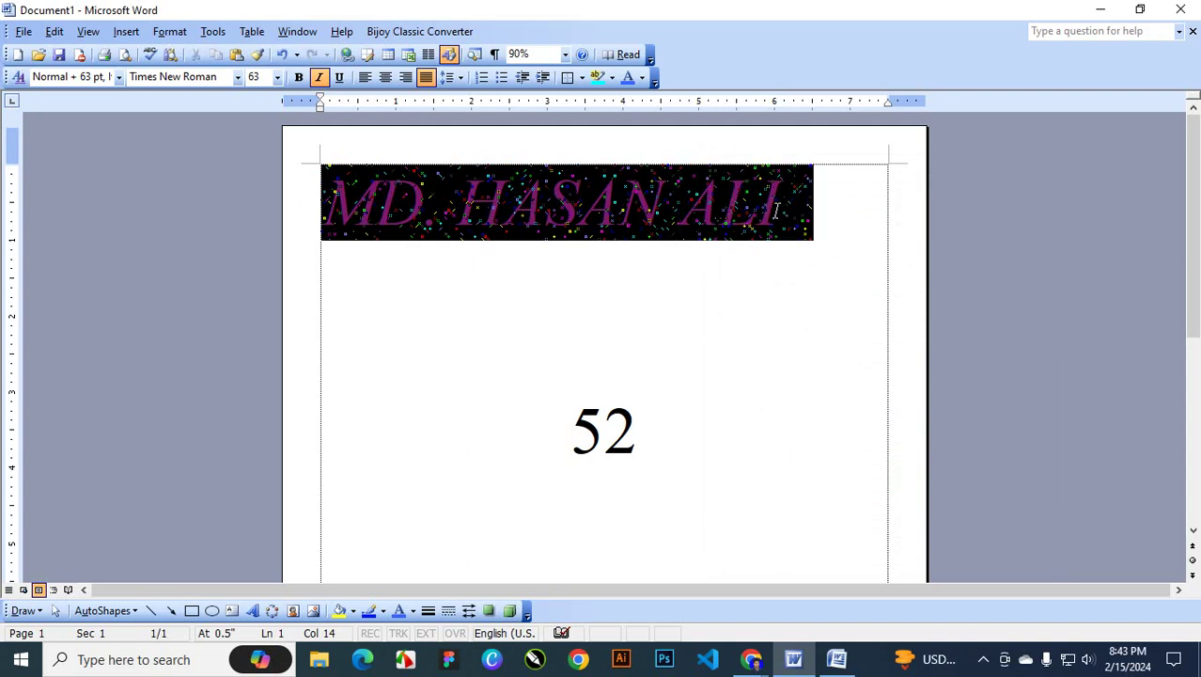
left_click(169, 31)
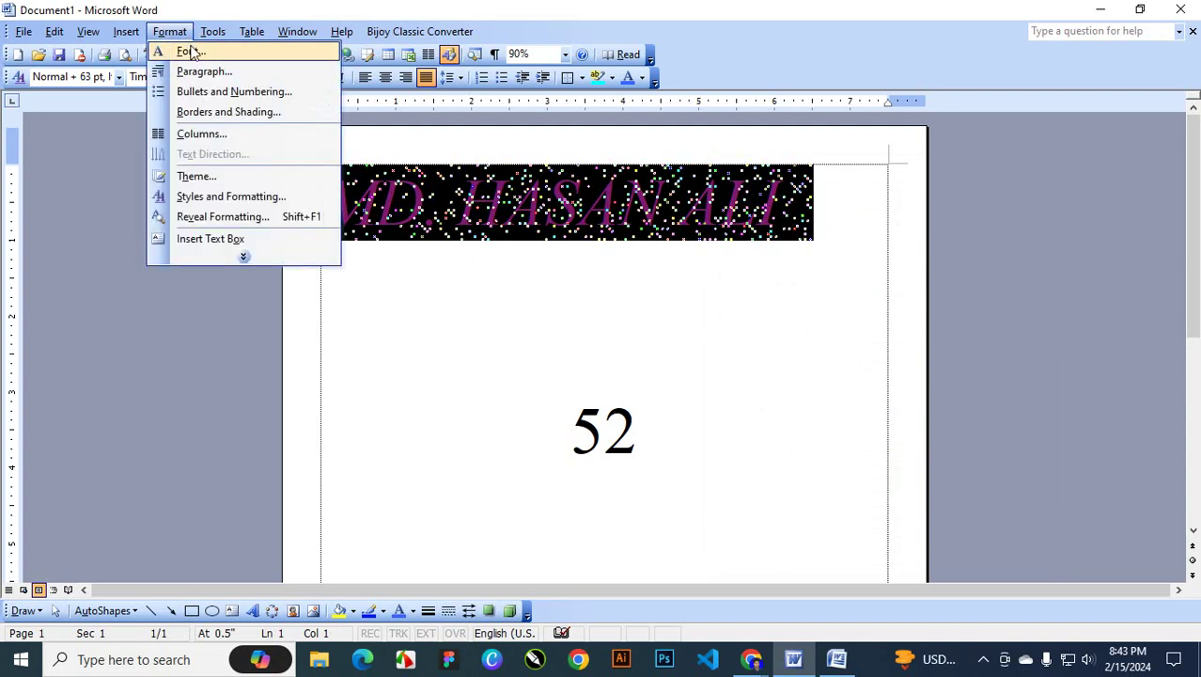
left_click(191, 52)
left_click(754, 232)
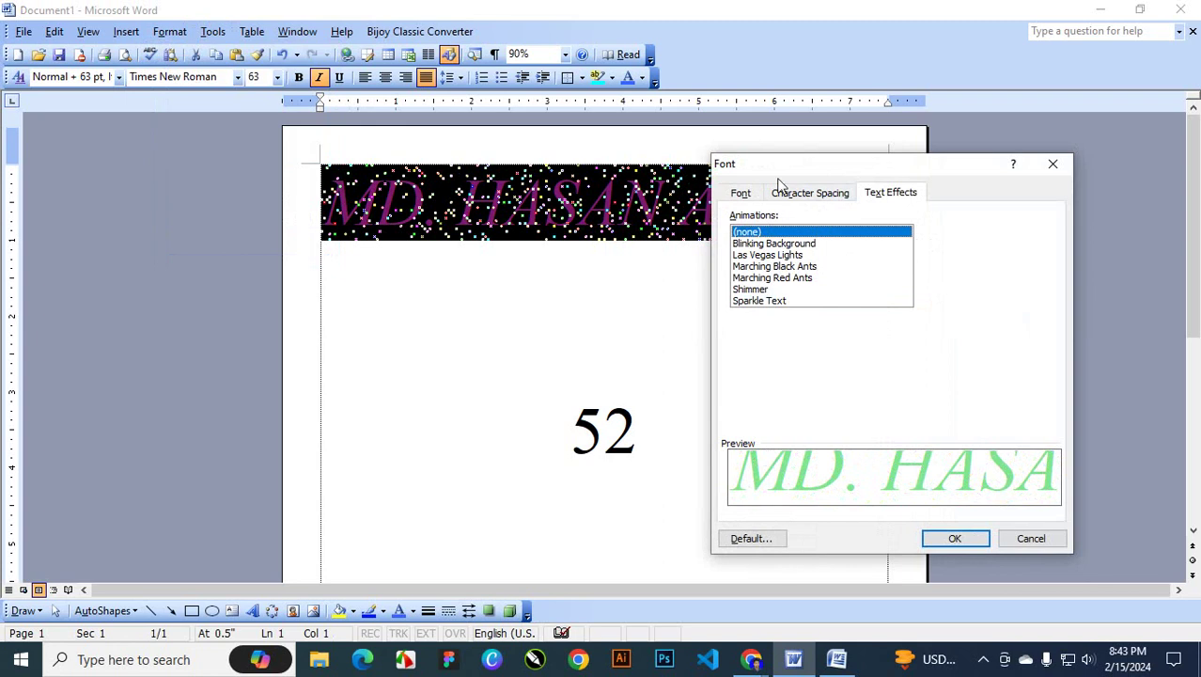
left_click(955, 538)
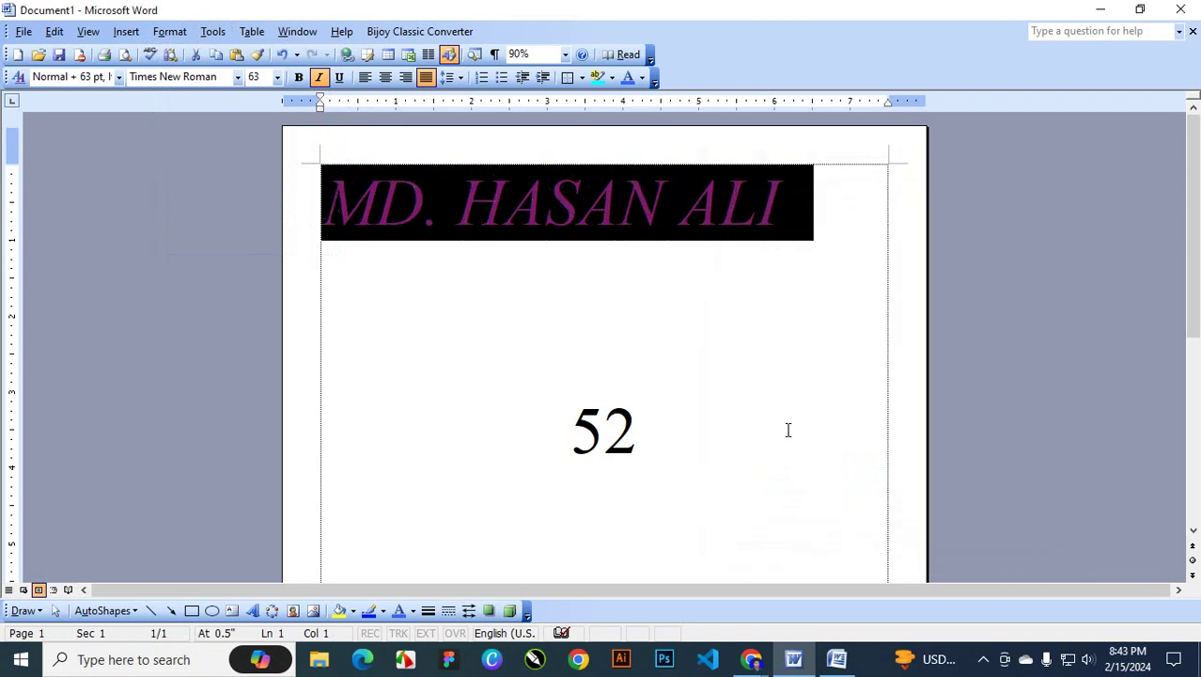
left_click(800, 261)
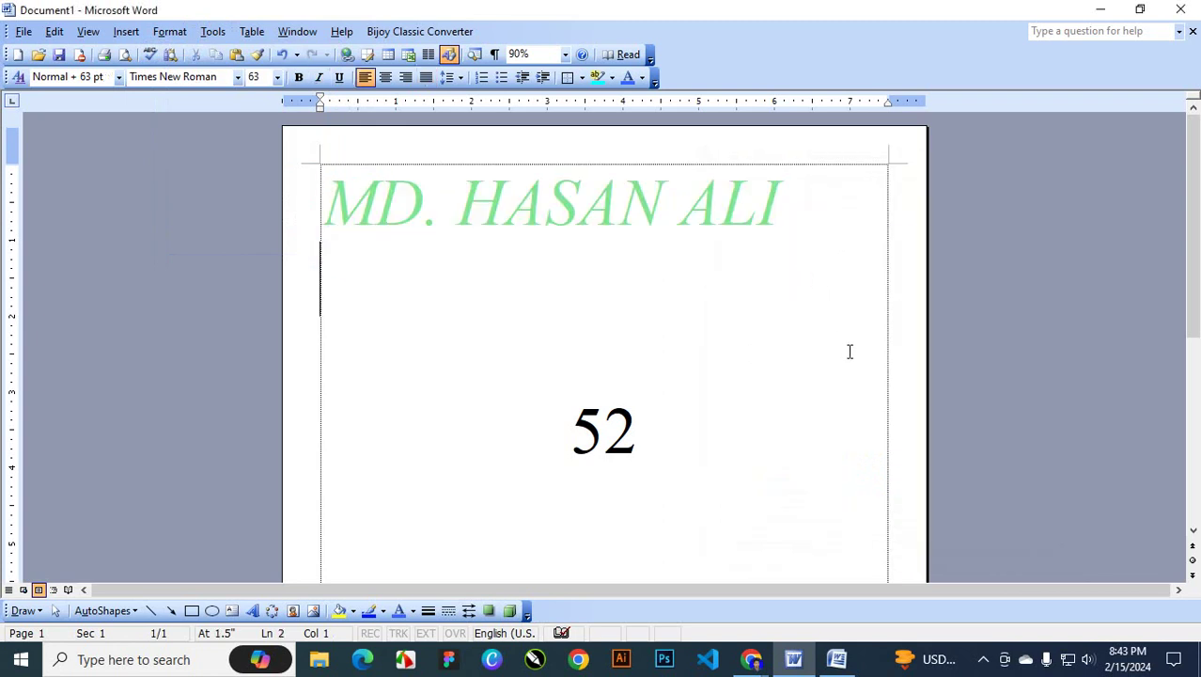